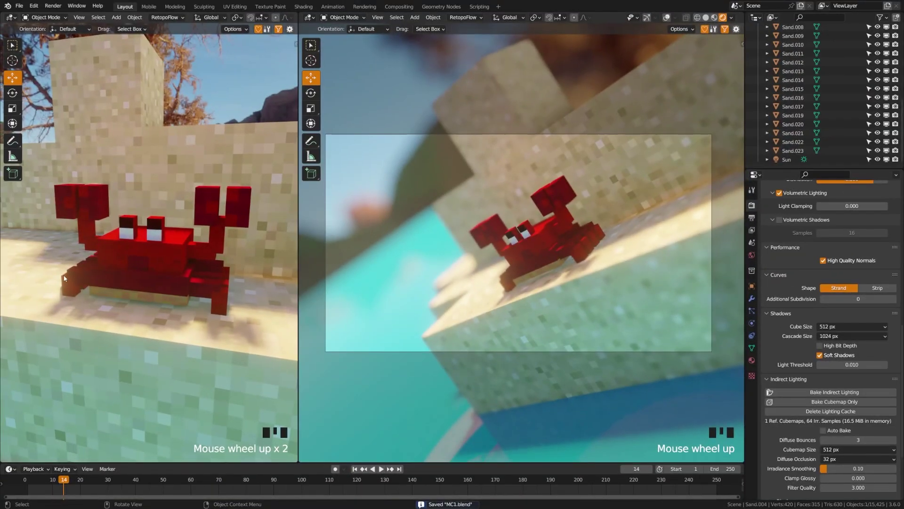
pyautogui.scroll(-2, 141, 264)
pyautogui.moveTo(141, 264); pyautogui.dragTo(171, 259, button='middle')
pyautogui.scroll(2, 84, 273)
pyautogui.scroll(2, 83, 272)
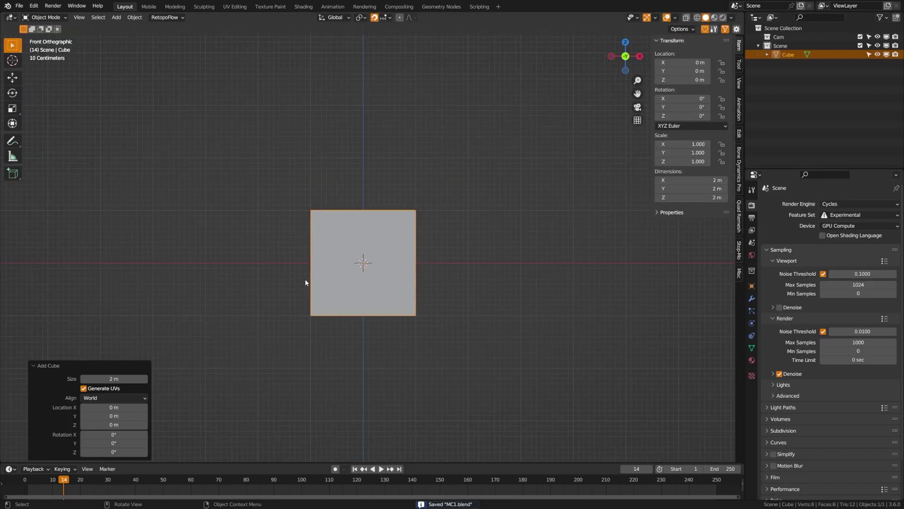
# Set the Cycles film pixel filter width to 0.01 px.
pyautogui.scroll(1, 374, 292)
pyautogui.scroll(3, 374, 291)
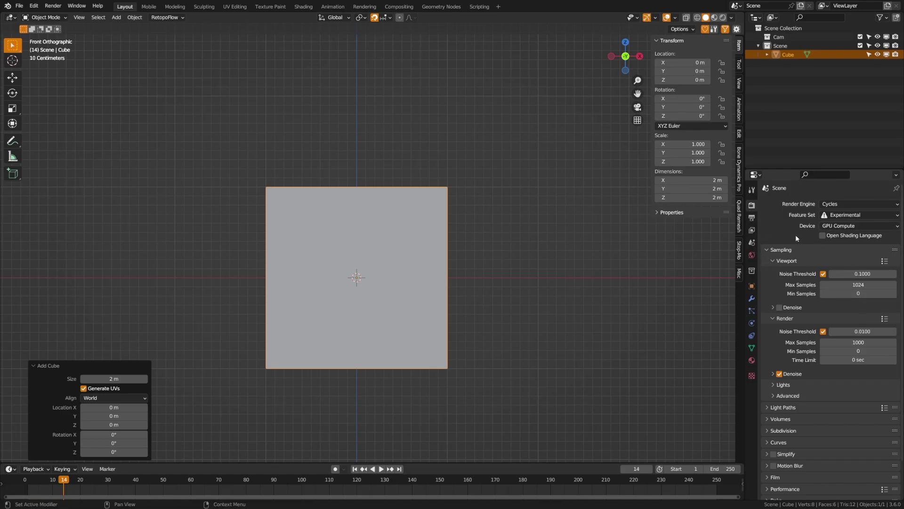
pyautogui.click(785, 477)
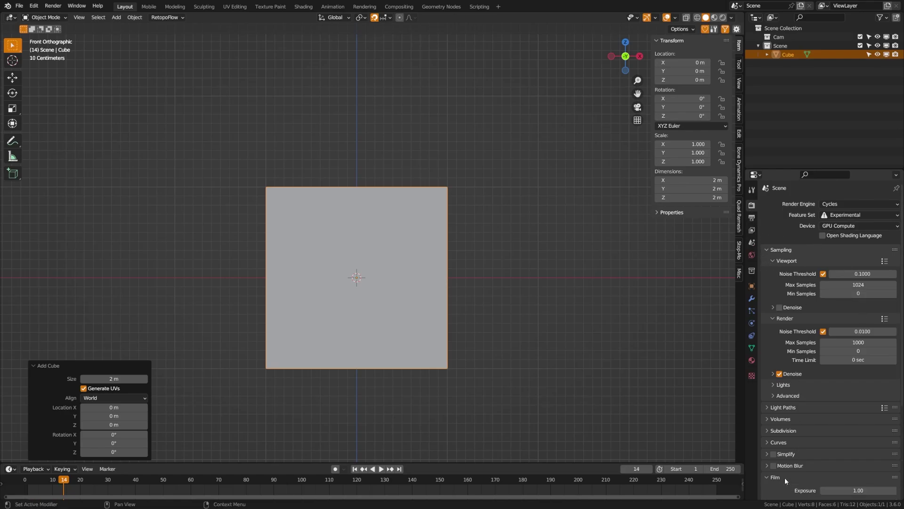
pyautogui.scroll(-3, 818, 436)
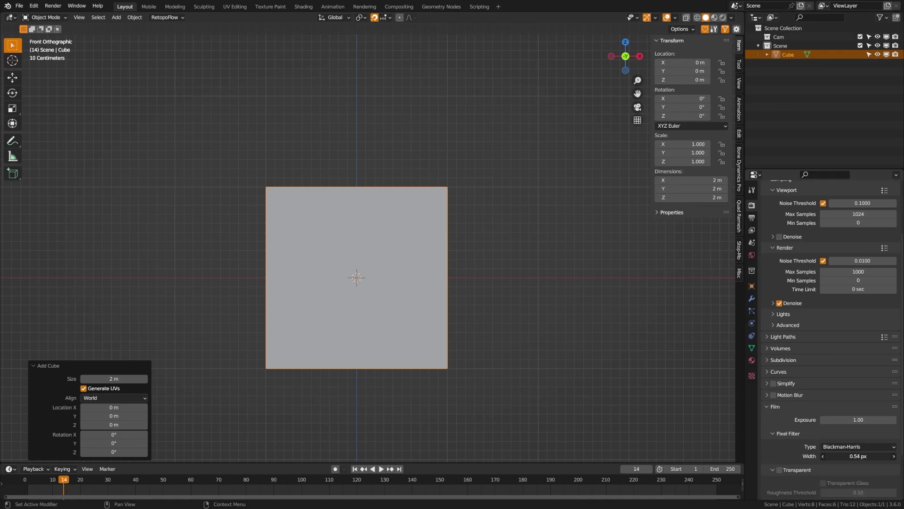
pyautogui.moveTo(858, 456); pyautogui.dragTo(776, 452)
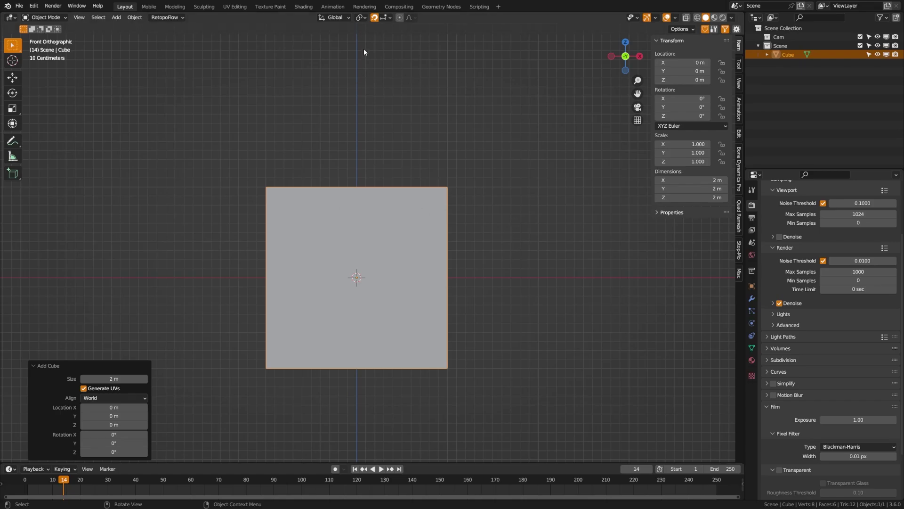
# Check the snapping options for the Increment target, Absolute Grid Snap, and the Move and Scale settings.
pyautogui.click(388, 18)
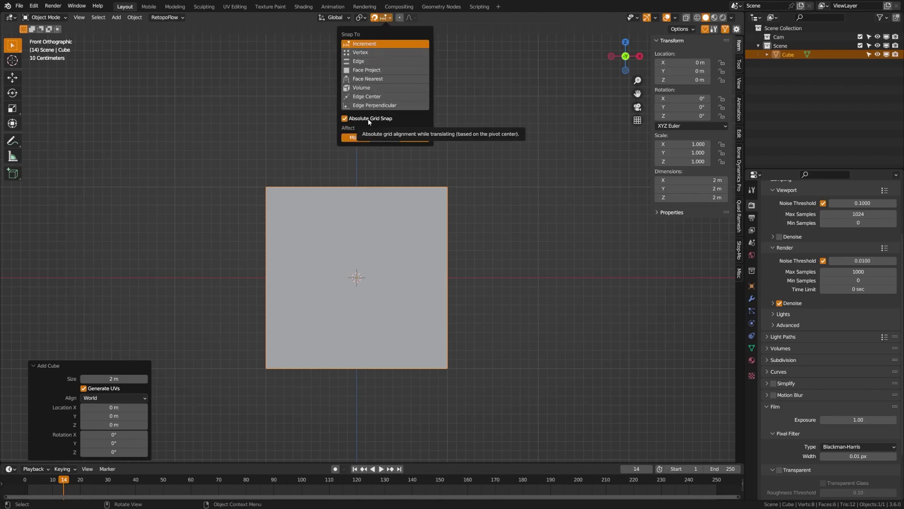
pyautogui.click(386, 18)
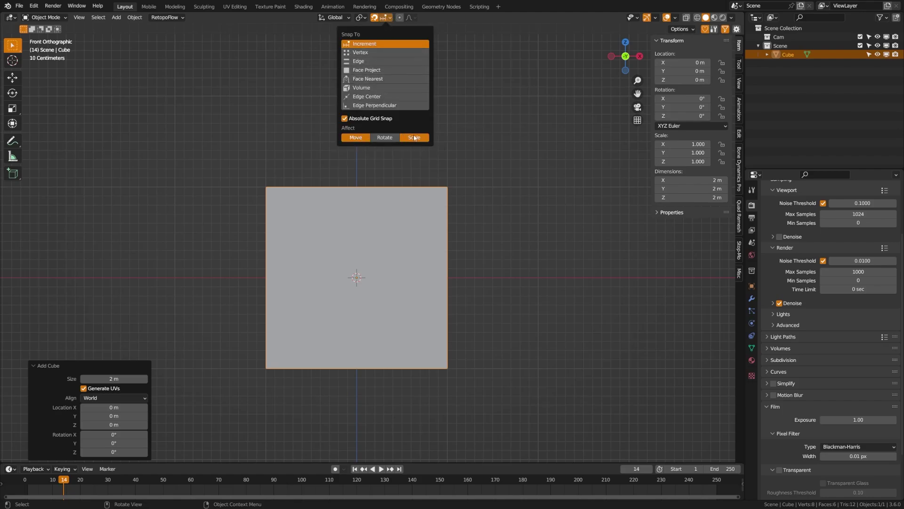
pyautogui.scroll(-5, 413, 188)
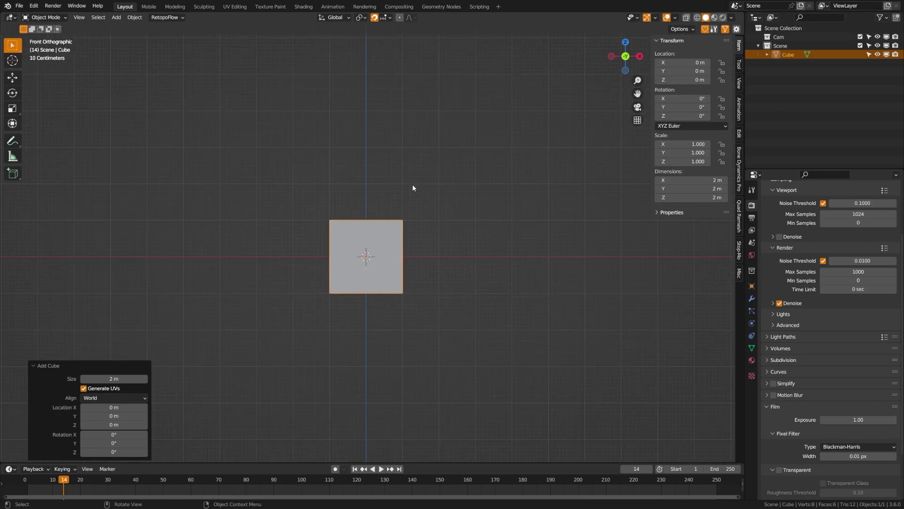
pyautogui.scroll(3, 309, 275)
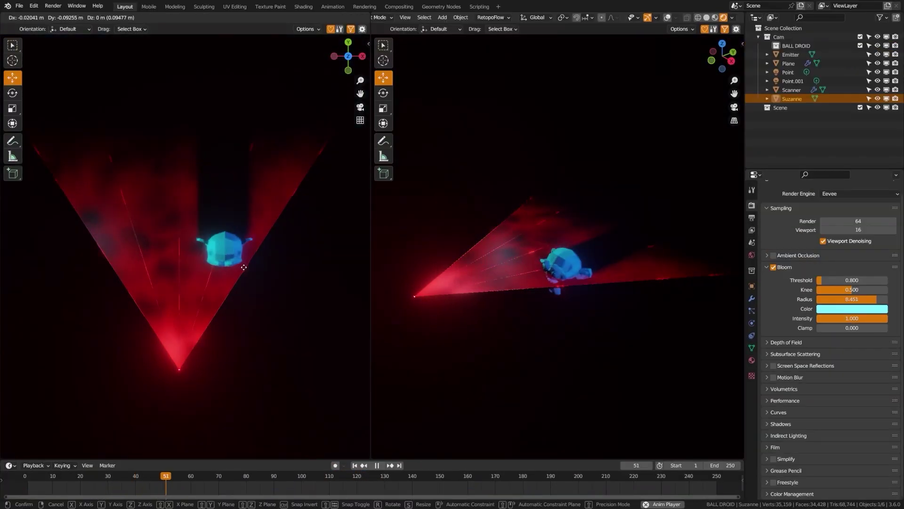
# Draw freehand curves in the empty space beside the glowing pink and blue spiral.
pyautogui.moveTo(377, 383); pyautogui.dragTo(612, 117)
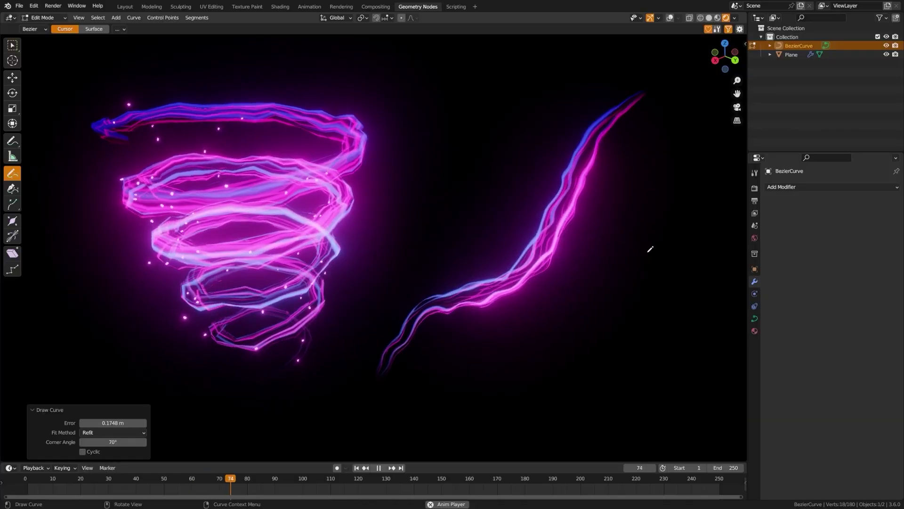
pyautogui.moveTo(494, 393); pyautogui.dragTo(647, 263)
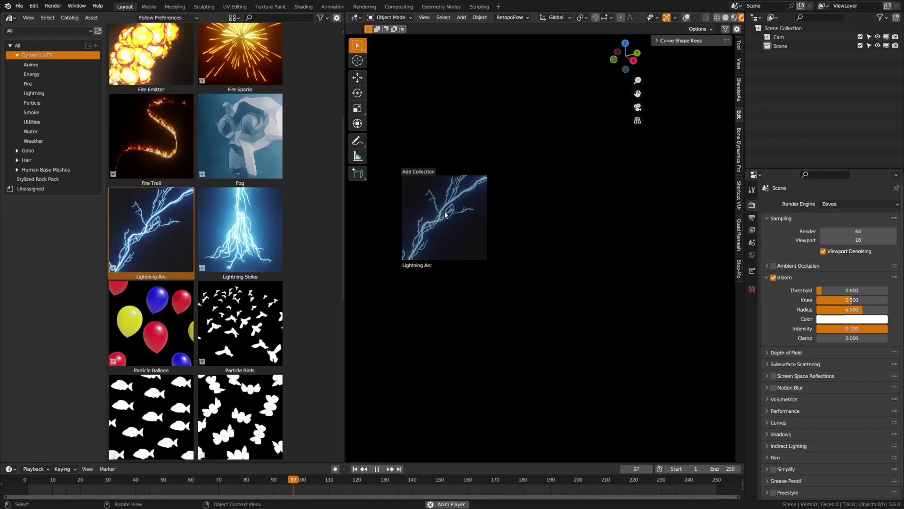
# Add the Lightning Arc asset from the Dynamic VFX library to the scene and view its node setup.
pyautogui.moveTo(445, 208); pyautogui.dragTo(444, 208)
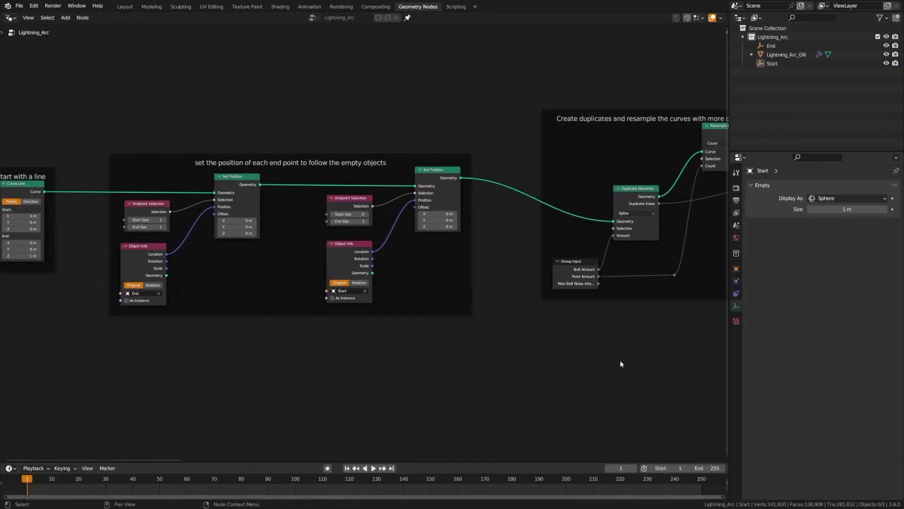
pyautogui.moveTo(621, 364)
pyautogui.mouseDown(button='middle')
pyautogui.moveTo(425, 358)
pyautogui.moveTo(587, 366)
pyautogui.moveTo(426, 365)
pyautogui.moveTo(576, 366)
pyautogui.mouseUp(button='middle')
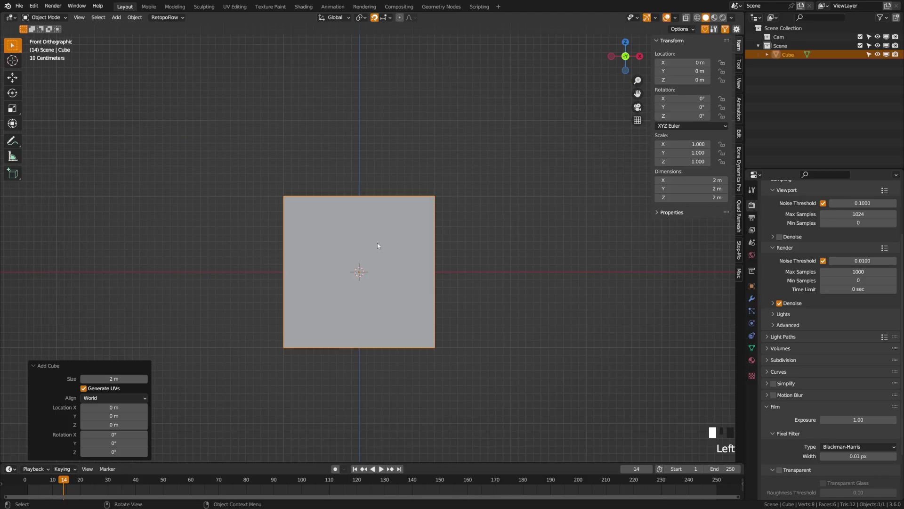
# Shift the whole cube mesh along X in Edit Mode with grid snapping, by 0.3 m and by another 0.1 m.
pyautogui.press('Tab')
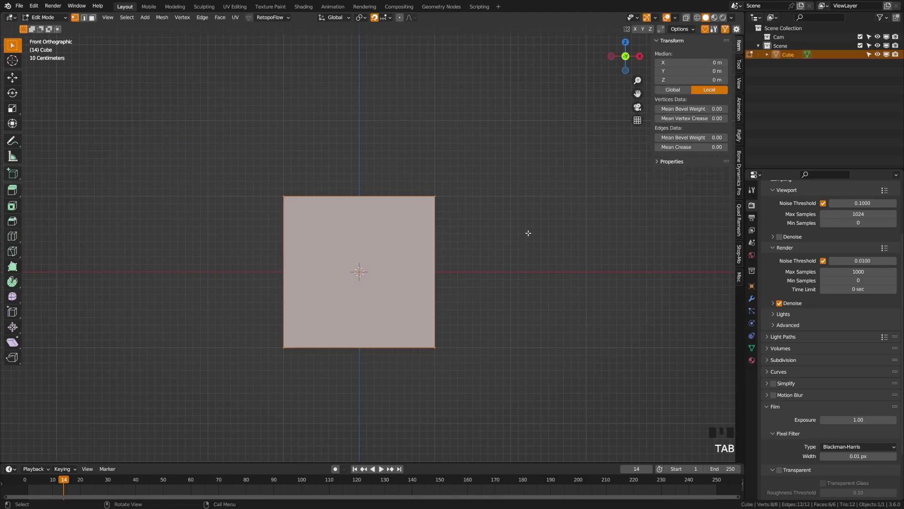
pyautogui.press('g')
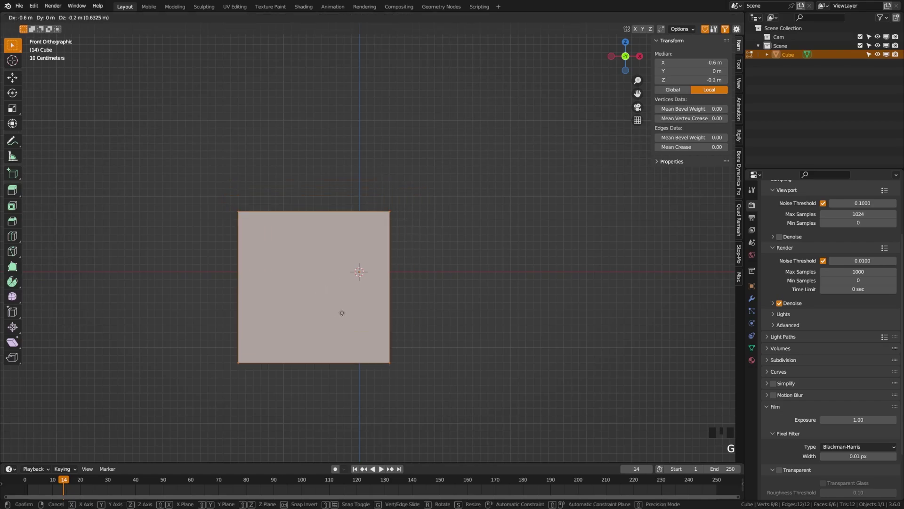
pyautogui.click(401, 296)
pyautogui.scroll(1, 355, 278)
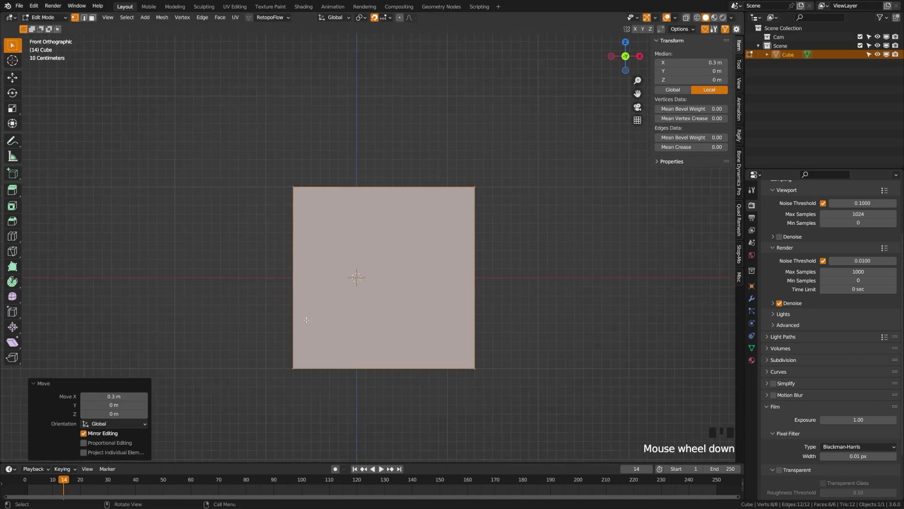
pyautogui.scroll(4, 341, 313)
pyautogui.scroll(-1, 306, 320)
pyautogui.scroll(-1, 306, 320)
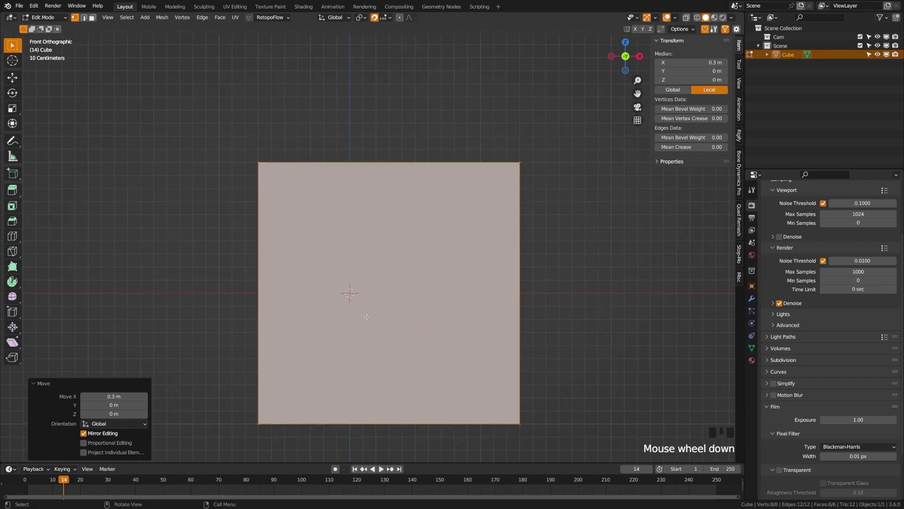
pyautogui.press('g')
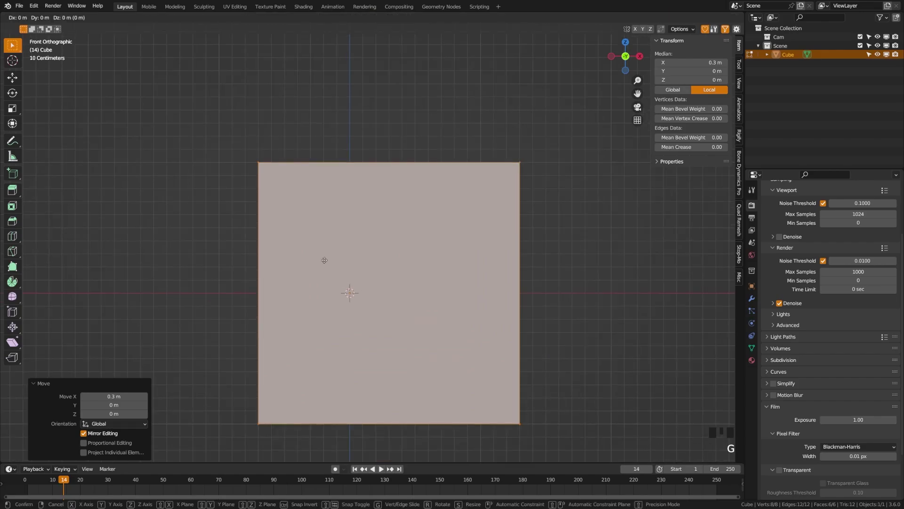
pyautogui.click(414, 269)
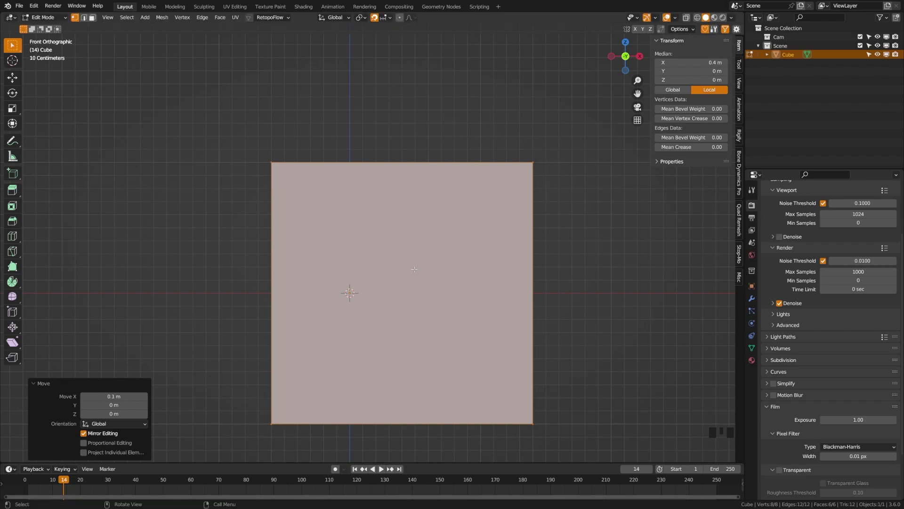
pyautogui.scroll(-2, 414, 269)
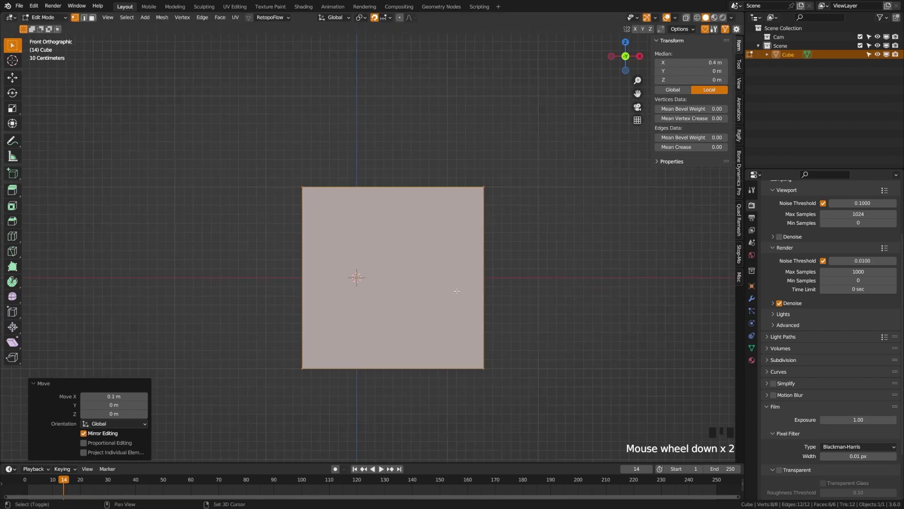
pyautogui.keyDown('shift'); pyautogui.moveTo(456, 288); pyautogui.dragTo(387, 292, button='middle'); pyautogui.keyUp('shift')
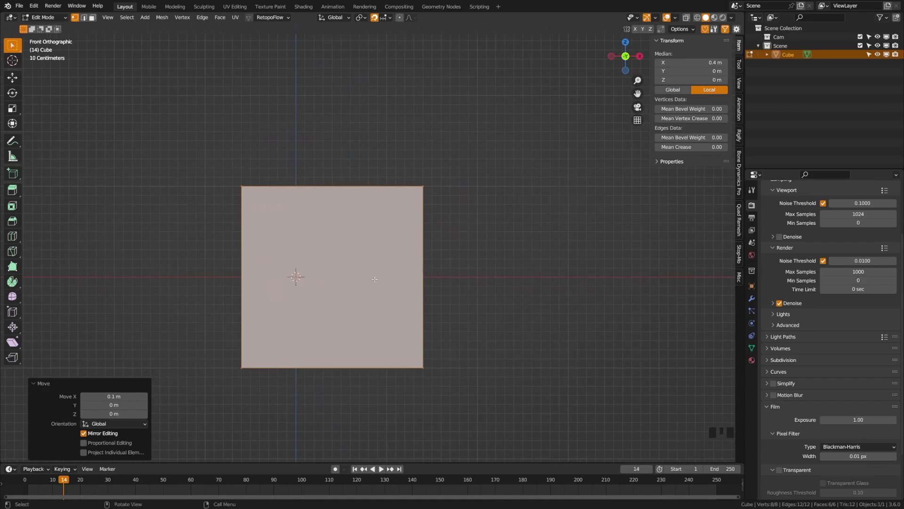
pyautogui.press('Tab')
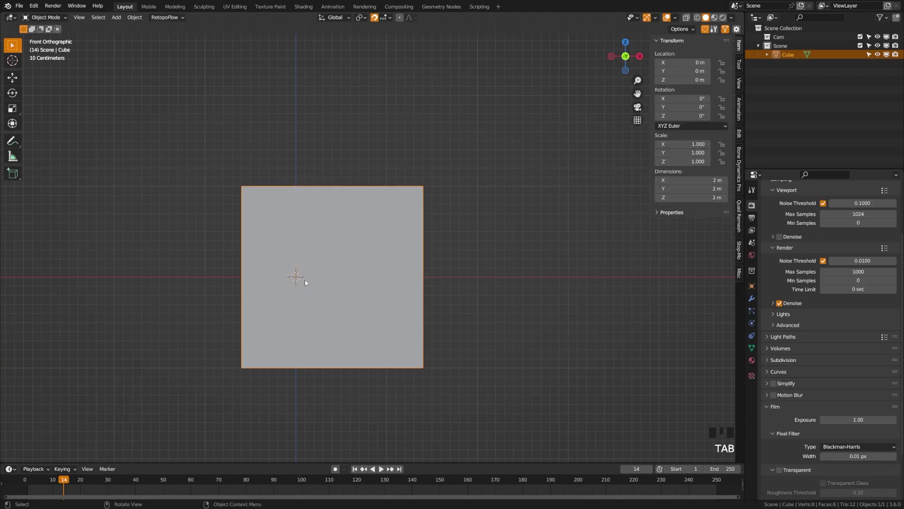
# Delete the shifted cube and add a new default cube at the world origin.
pyautogui.keyDown('shift'); pyautogui.moveTo(303, 278); pyautogui.dragTo(335, 278, button='middle'); pyautogui.keyUp('shift')
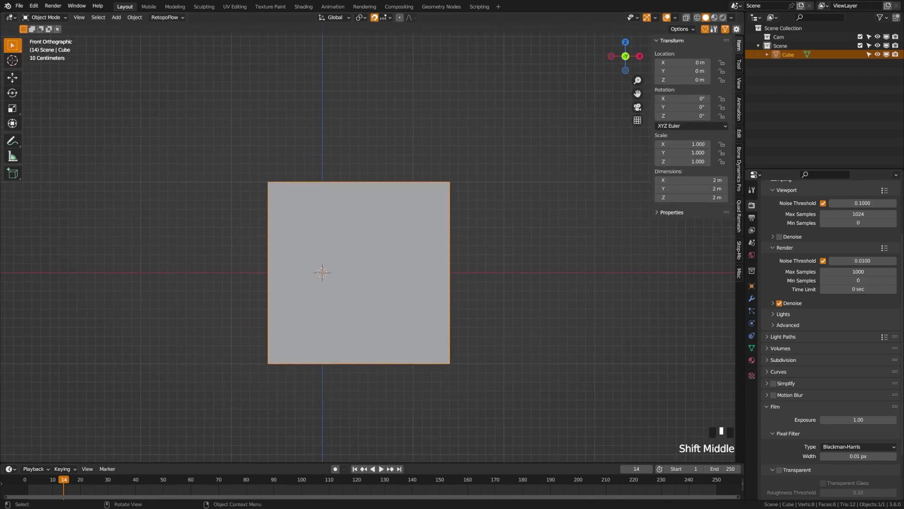
pyautogui.click(346, 336)
pyautogui.press('x')
pyautogui.click(333, 311)
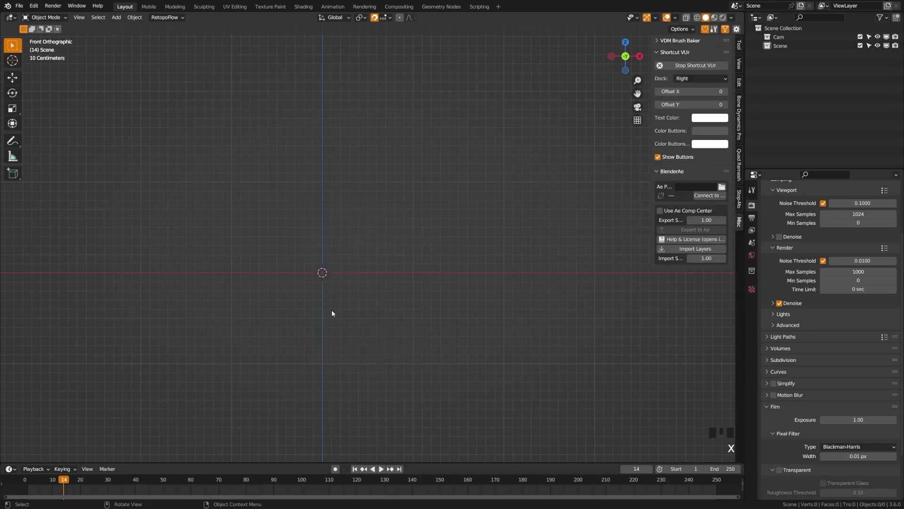
pyautogui.hotkey('shift', 'a')
pyautogui.click(377, 286)
# Put the new cube into Edit Mode and switch the viewport to wireframe shading.
pyautogui.keyDown('shift'); pyautogui.moveTo(299, 303); pyautogui.dragTo(345, 293, button='middle'); pyautogui.keyUp('shift')
pyautogui.press('Tab')
pyautogui.scroll(1, 430, 295)
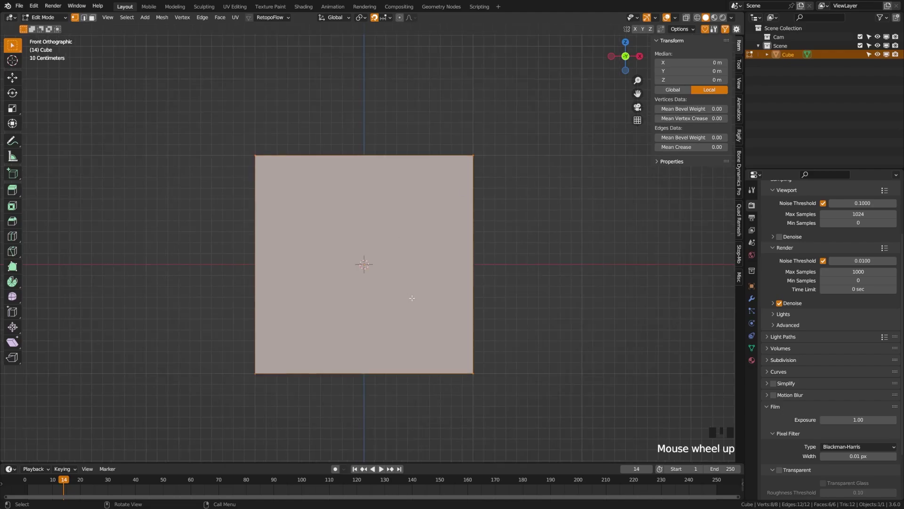
pyautogui.press('z')
pyautogui.click(344, 298)
pyautogui.keyDown('shift'); pyautogui.moveTo(416, 315); pyautogui.dragTo(397, 303, button='middle'); pyautogui.keyUp('shift')
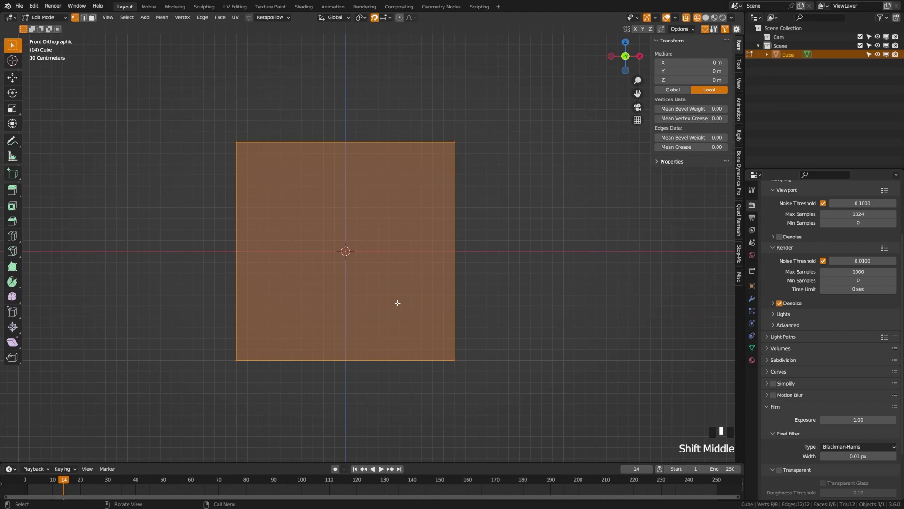
pyautogui.keyDown('shift'); pyautogui.moveTo(328, 285); pyautogui.dragTo(338, 295, button='middle'); pyautogui.keyUp('shift')
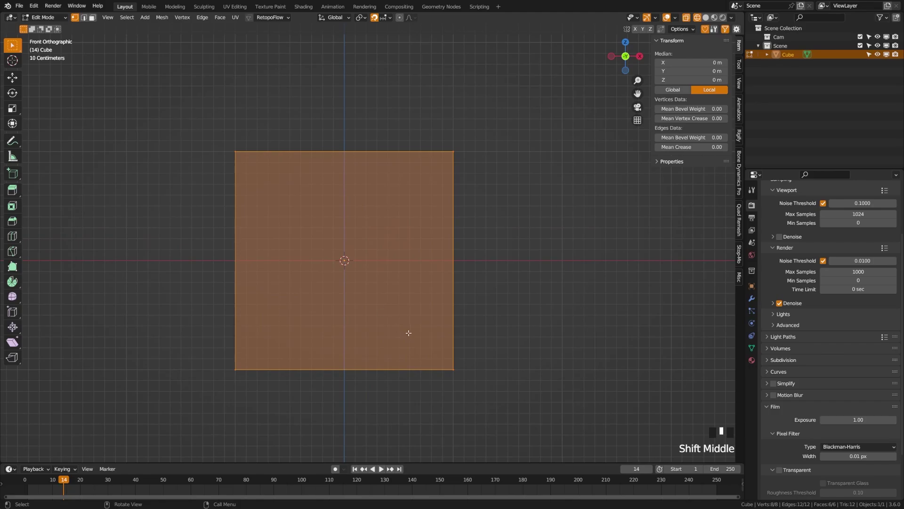
# Lower the cube's upper vertices by 0.6 m along Z to a height of 0.4 m.
pyautogui.moveTo(192, 128); pyautogui.dragTo(511, 200)
pyautogui.press('g')
pyautogui.press('z')
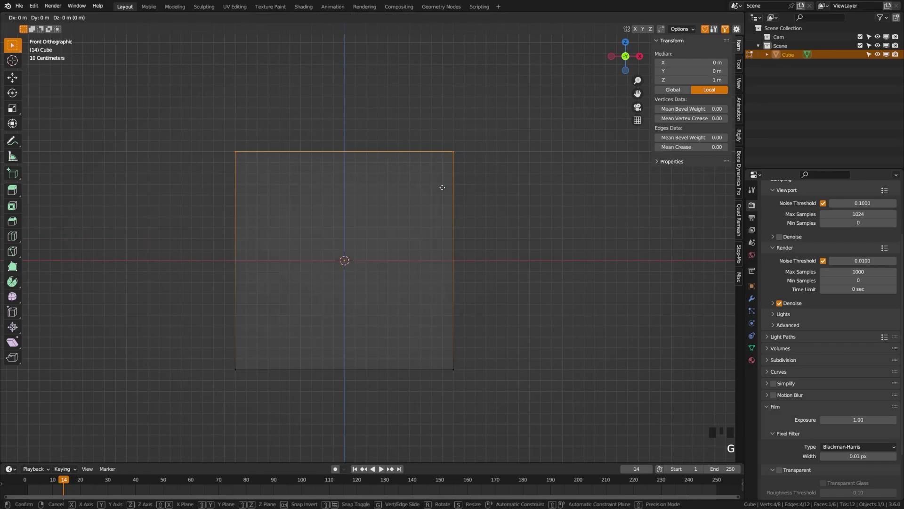
pyautogui.click(442, 254)
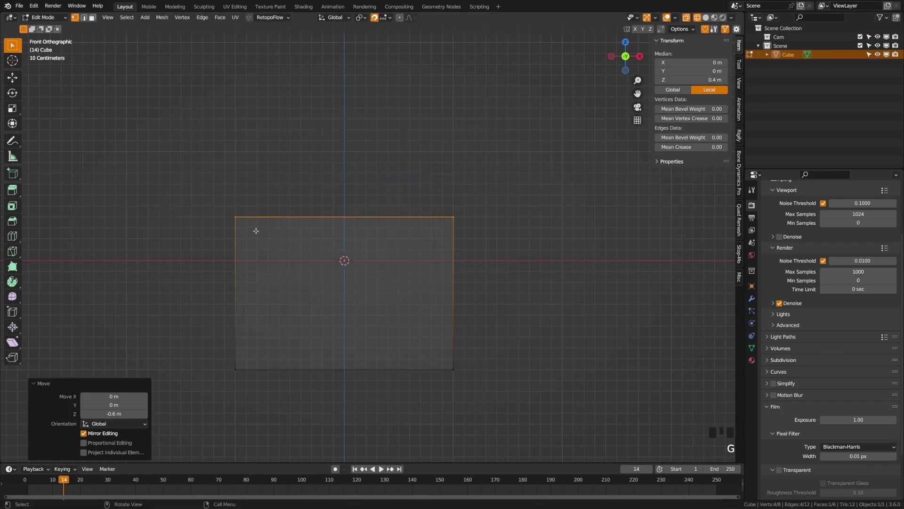
# Raise the cube's lower vertices along Z to -0.4 m and deselect everything.
pyautogui.moveTo(203, 336); pyautogui.dragTo(455, 386)
pyautogui.press('g')
pyautogui.press('z')
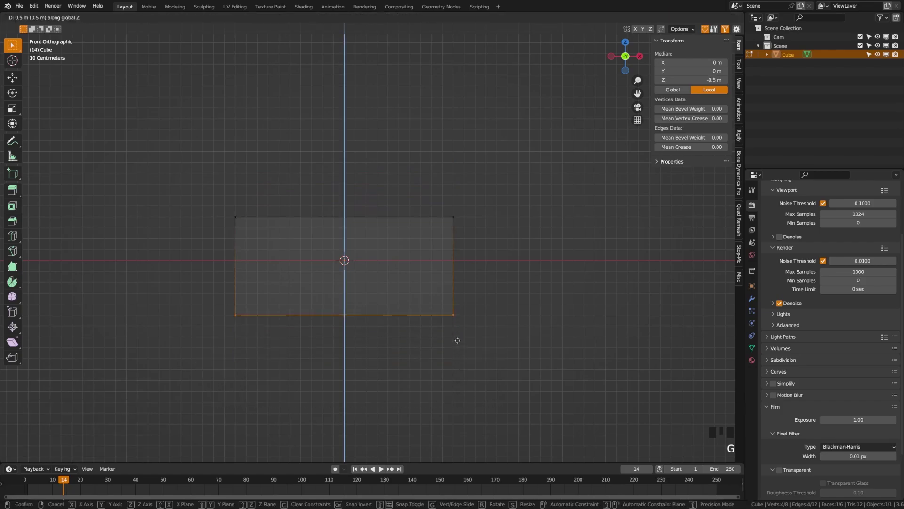
pyautogui.click(455, 333)
pyautogui.hotkey('alt', 'a')
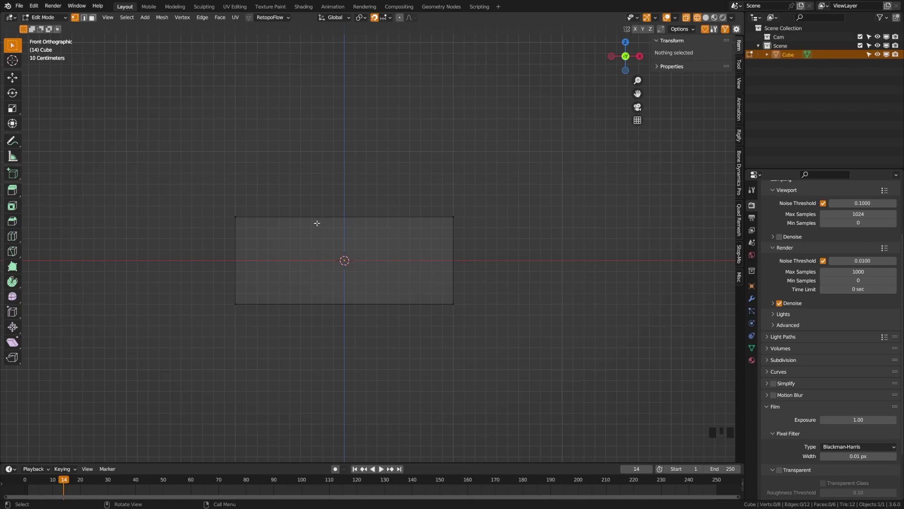
# Move the vertices on the cube's negative X side inward by 0.3 m along X to -0.7 m.
pyautogui.moveTo(207, 197); pyautogui.dragTo(269, 347)
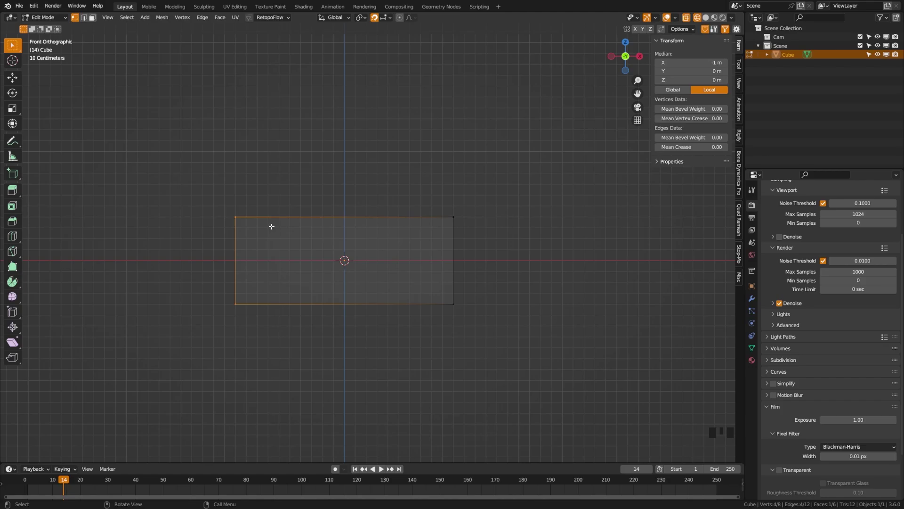
pyautogui.press('g')
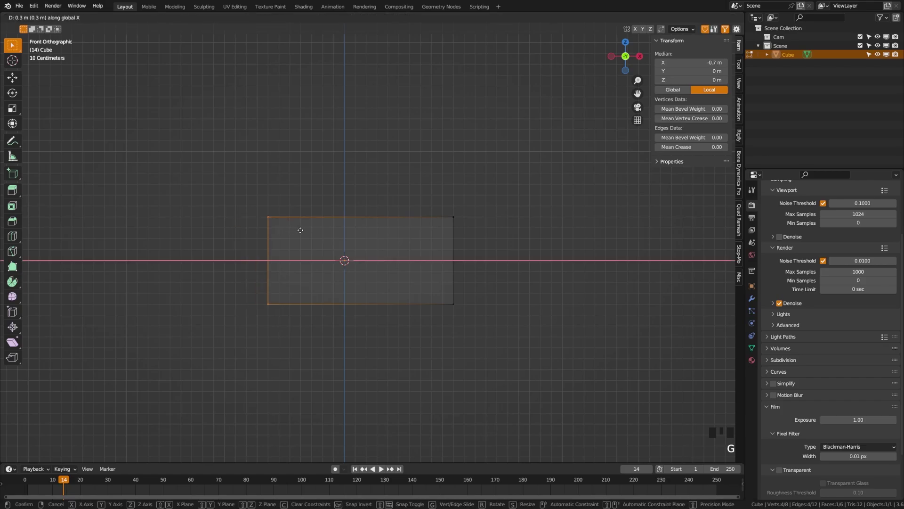
pyautogui.click(301, 230)
# Move the vertices on the cube's positive X side inward by 0.3 m along X to 0.7 m and deselect everything.
pyautogui.moveTo(414, 195); pyautogui.dragTo(480, 312)
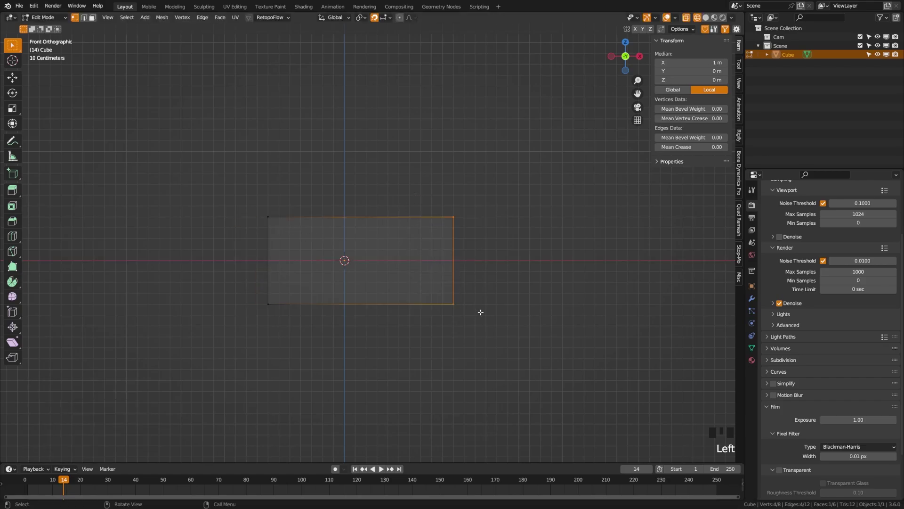
pyautogui.press('g')
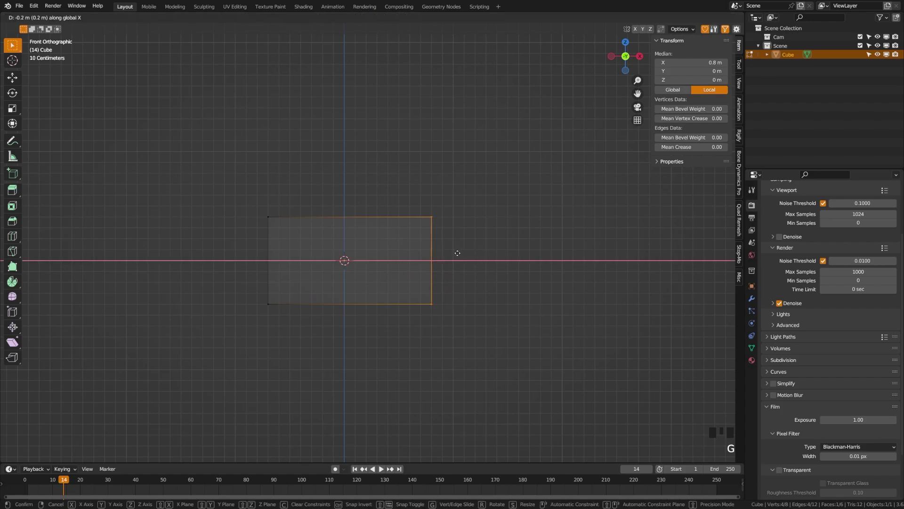
pyautogui.click(450, 254)
pyautogui.hotkey('alt', 'a')
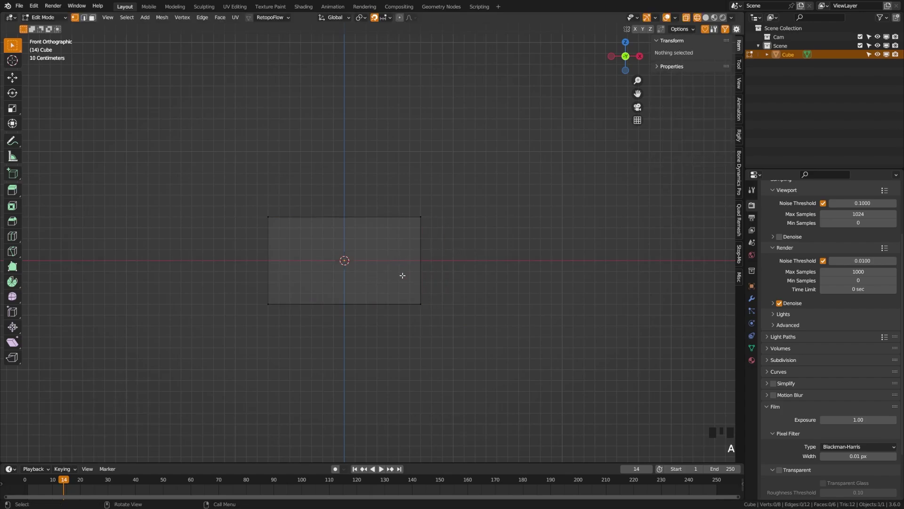
# Add a single centred horizontal loop cut around the body at mid-height, without sliding it.
pyautogui.moveTo(358, 270); pyautogui.dragTo(267, 294, button='middle')
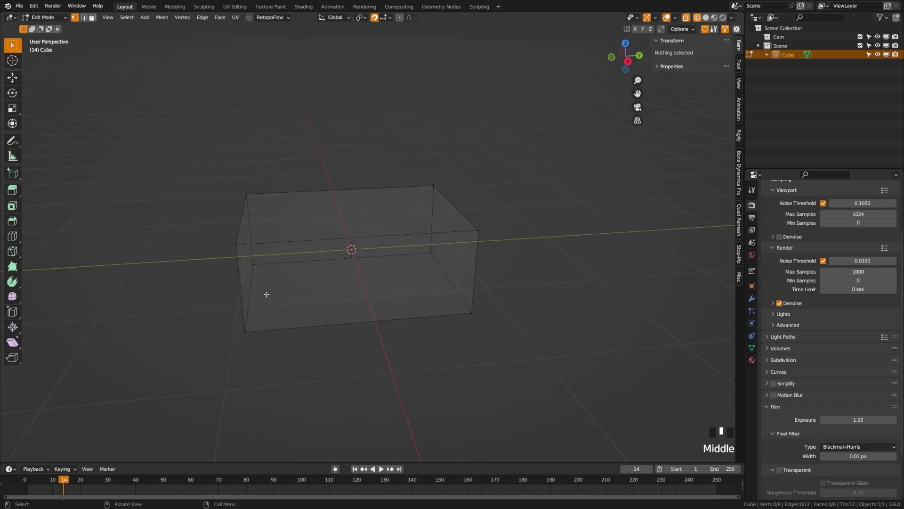
pyautogui.press('KP_1')
pyautogui.press('KP_3')
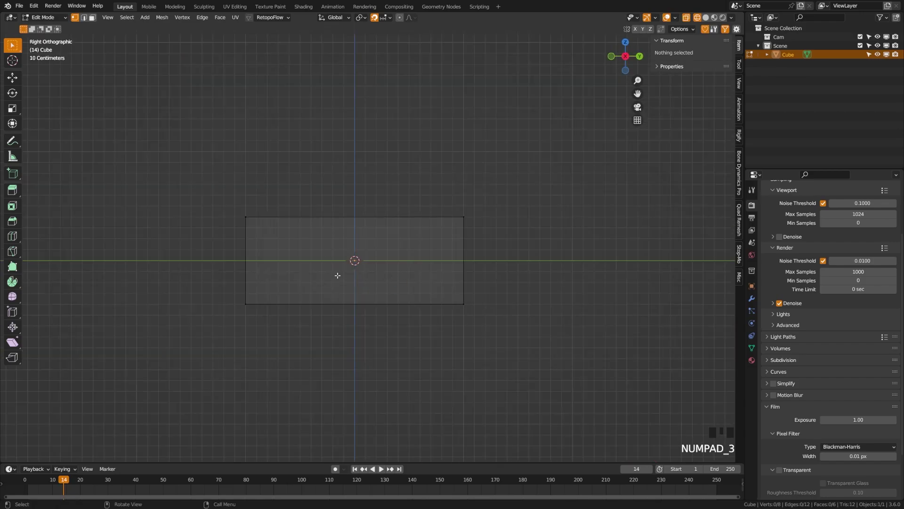
pyautogui.press('KP_1')
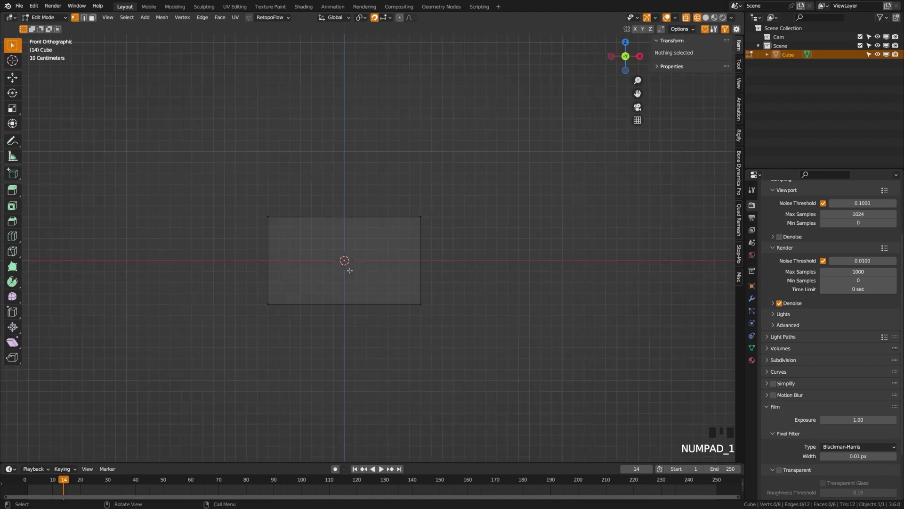
pyautogui.scroll(1, 349, 270)
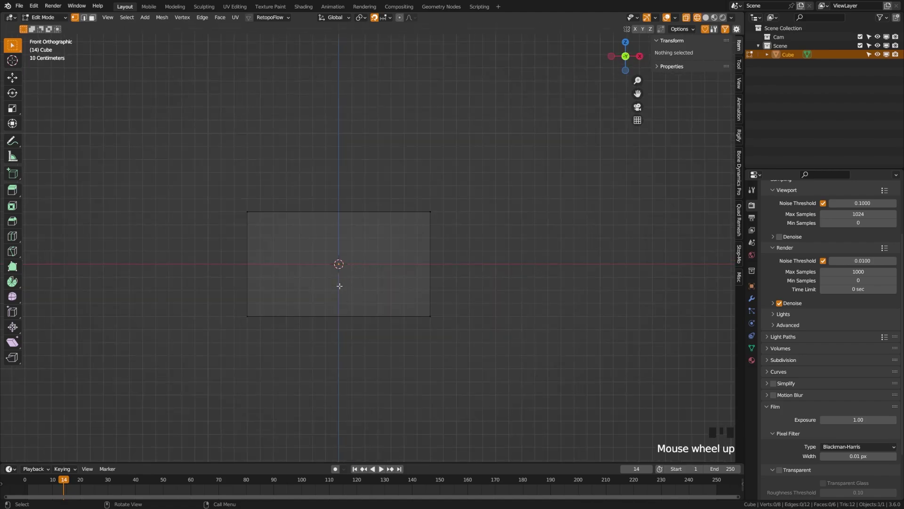
pyautogui.keyDown('shift'); pyautogui.moveTo(352, 290); pyautogui.dragTo(341, 284, button='middle'); pyautogui.keyUp('shift')
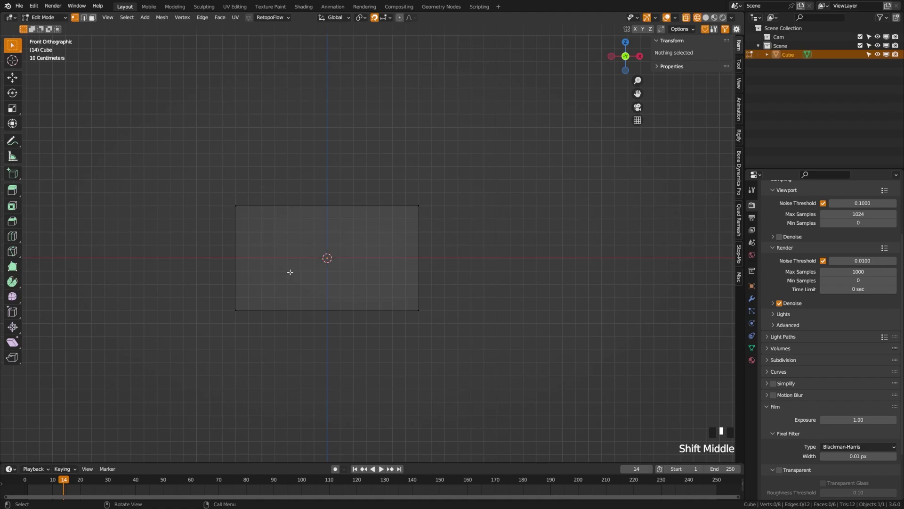
pyautogui.hotkey('ctrl', 'r')
pyautogui.click(241, 258)
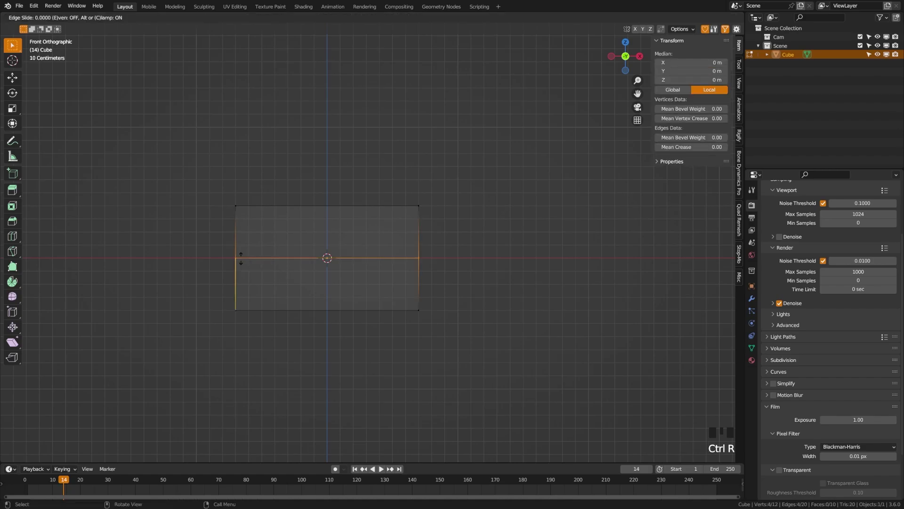
pyautogui.click(367, 266)
# Expand the lower half of the body outward using Inset Faces with 0 m thickness and about 0.1 m depth, and clear the selection.
pyautogui.moveTo(368, 267); pyautogui.dragTo(357, 295, button='middle')
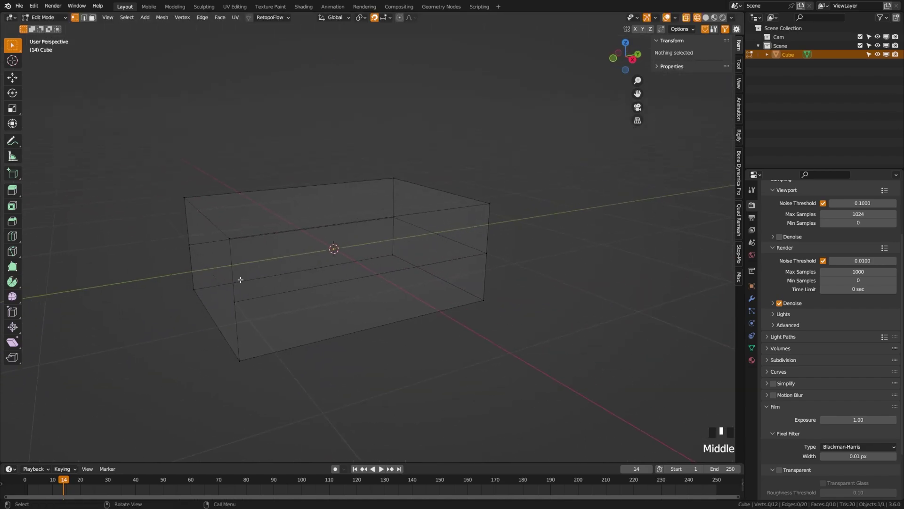
pyautogui.moveTo(237, 300)
pyautogui.mouseDown(button='middle')
pyautogui.moveTo(325, 309)
pyautogui.moveTo(384, 299)
pyautogui.moveTo(234, 298)
pyautogui.moveTo(244, 295)
pyautogui.mouseUp(button='middle')
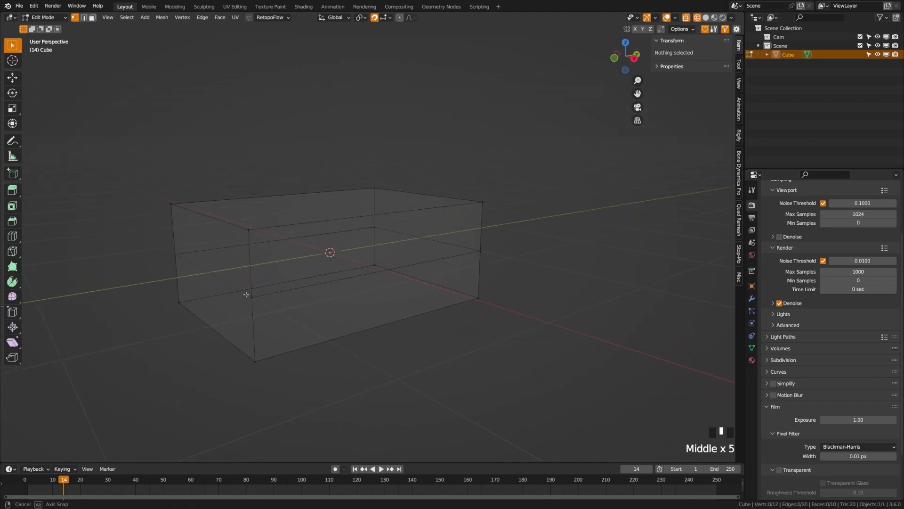
pyautogui.press('KP_1')
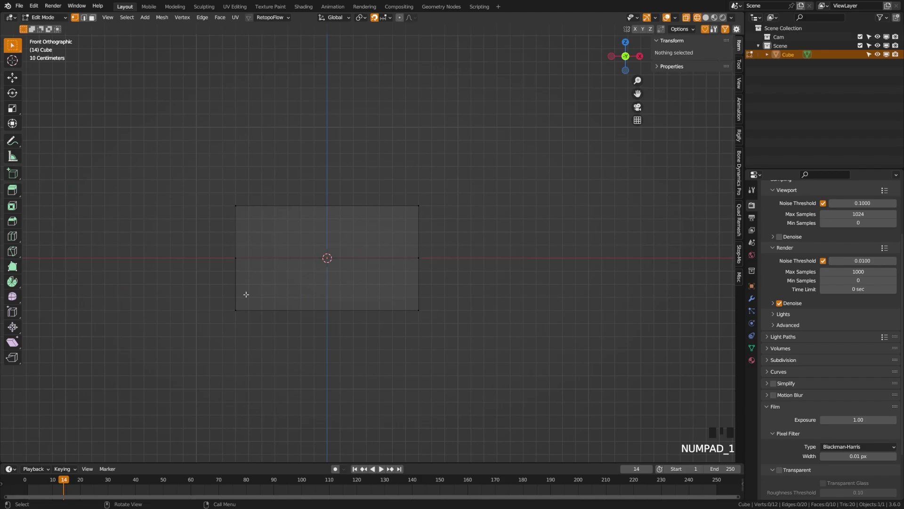
pyautogui.moveTo(209, 252); pyautogui.dragTo(462, 329)
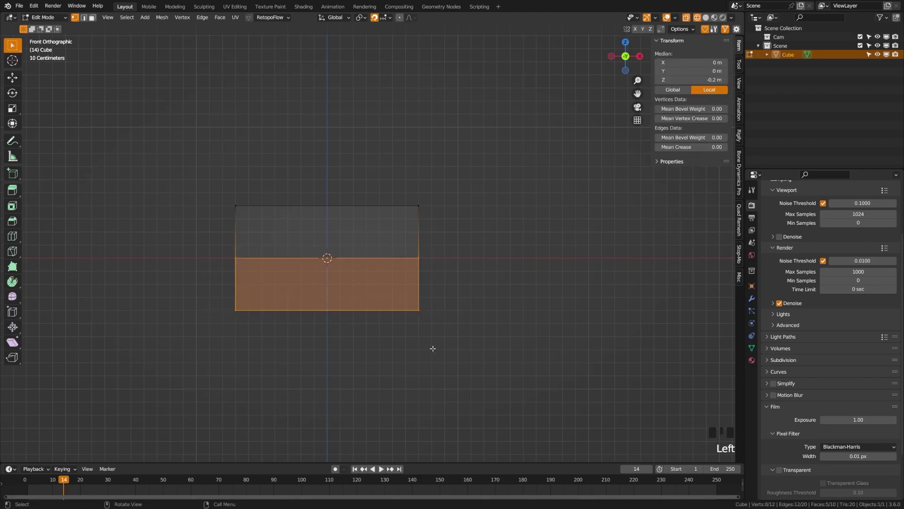
pyautogui.press('i')
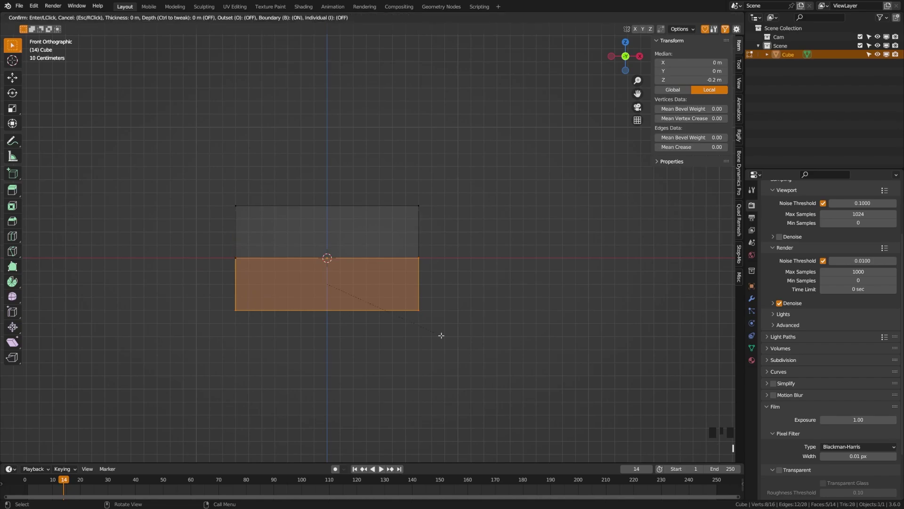
pyautogui.press('ctrl')
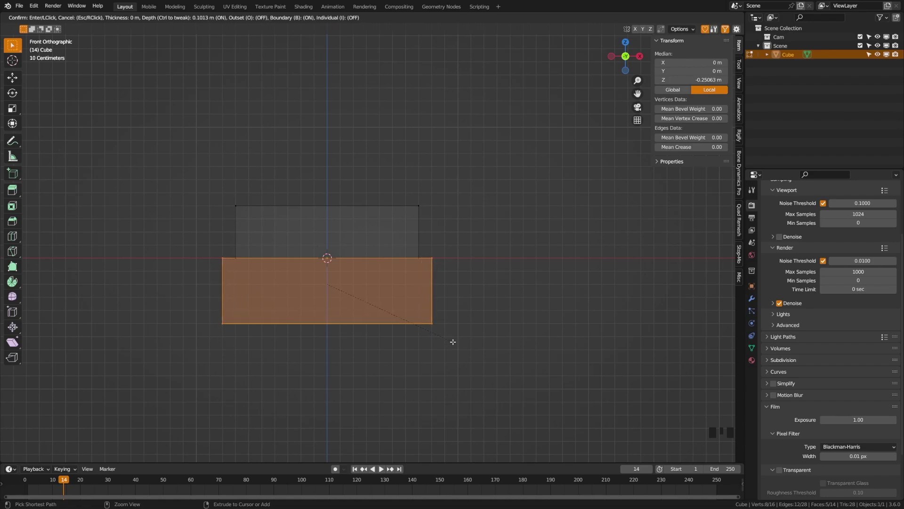
pyautogui.click(453, 342)
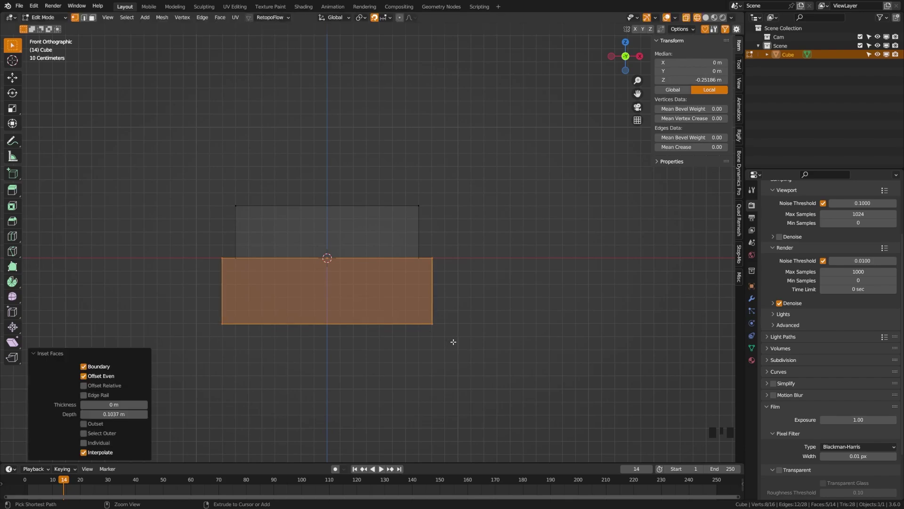
pyautogui.press('a')
# In front view, add a cube to the same mesh and scale it uniformly to 0.1.
pyautogui.moveTo(454, 327); pyautogui.dragTo(332, 351, button='middle')
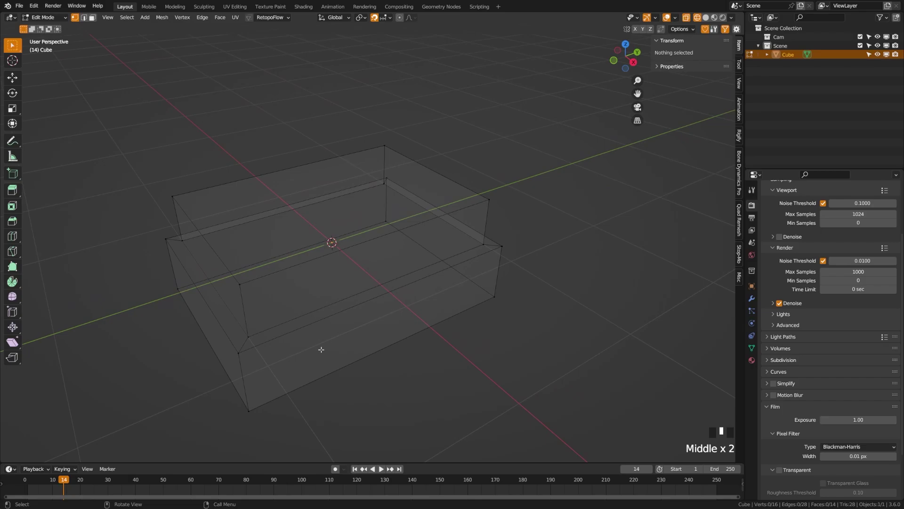
pyautogui.press('KP_1')
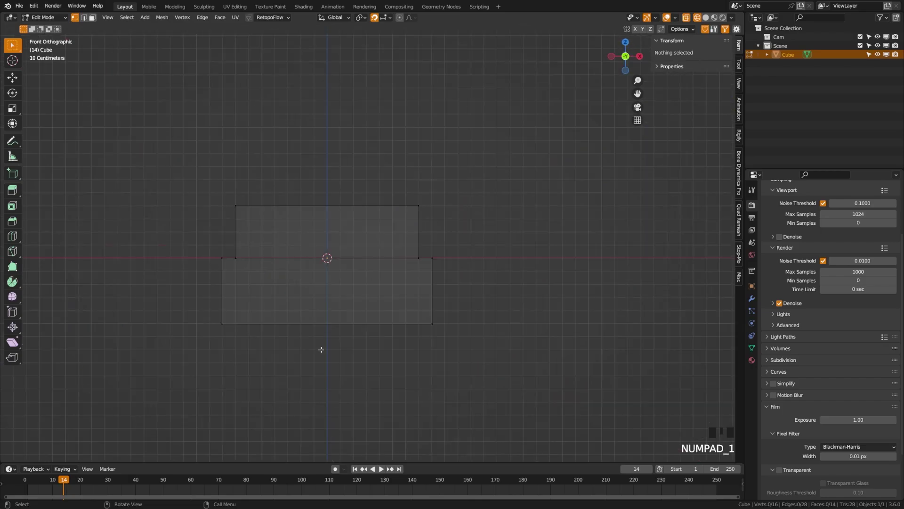
pyautogui.scroll(-1, 320, 285)
pyautogui.keyDown('shift'); pyautogui.moveTo(322, 273); pyautogui.dragTo(354, 302, button='middle'); pyautogui.keyUp('shift')
pyautogui.scroll(2, 339, 303)
pyautogui.hotkey('shift', 'a')
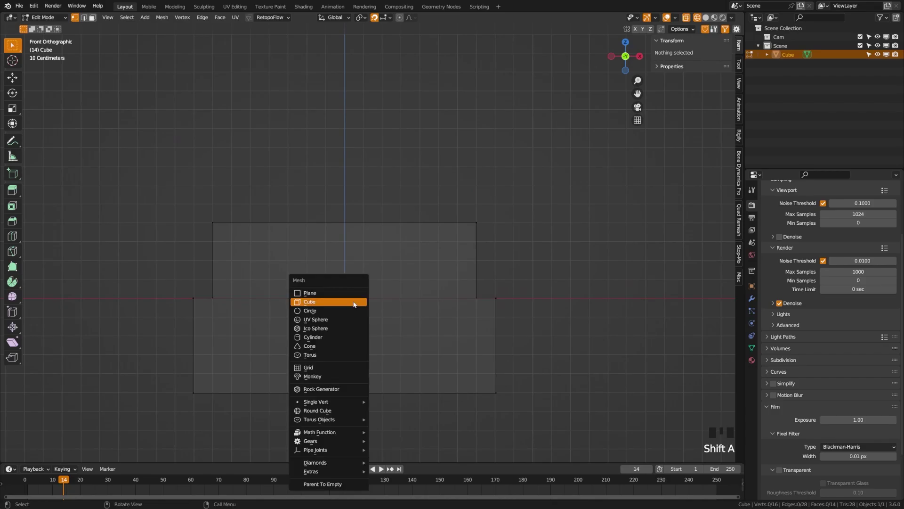
pyautogui.click(351, 305)
pyautogui.scroll(-1, 398, 327)
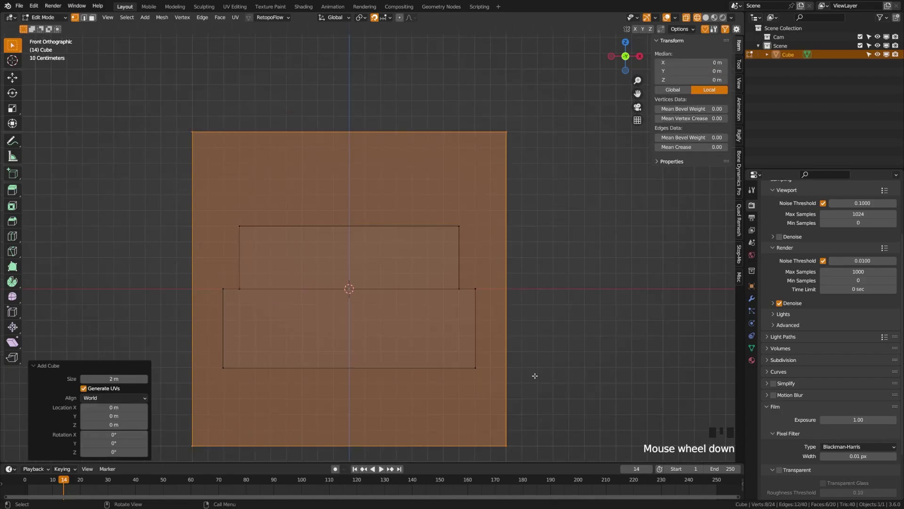
pyautogui.press('s')
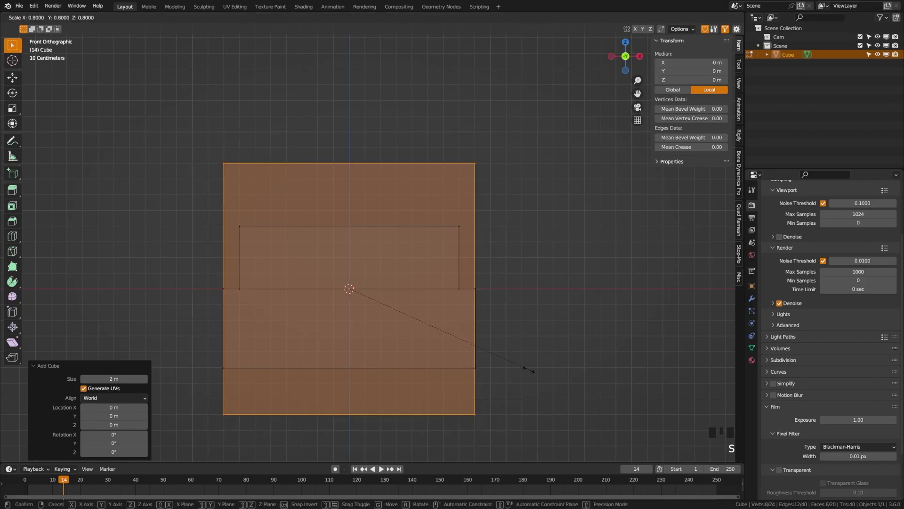
pyautogui.click(368, 293)
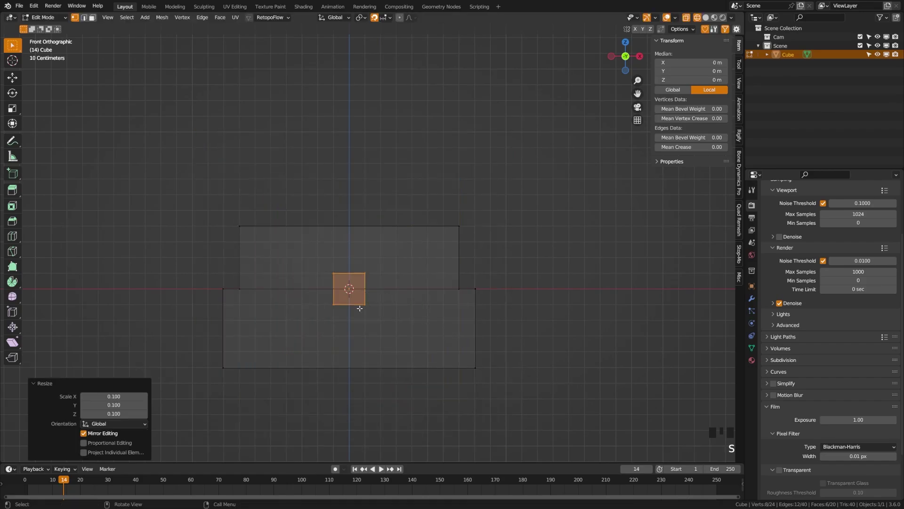
# Place the small cube on the body's top surface at X 0.3 m and Z 0.5 m.
pyautogui.press('g')
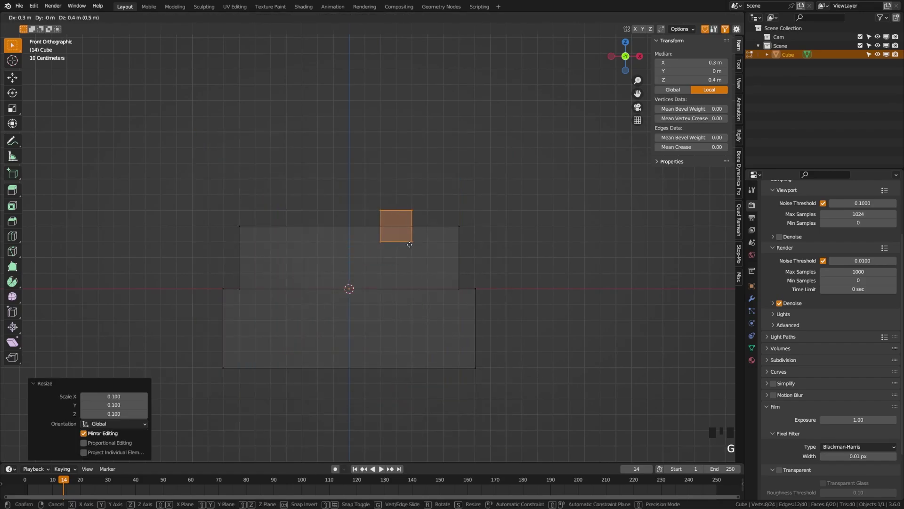
pyautogui.click(371, 237)
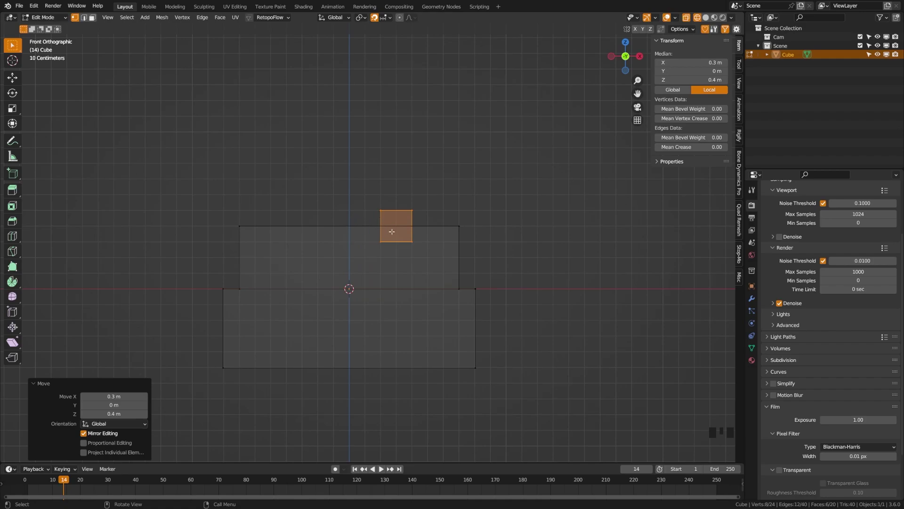
pyautogui.press('g')
pyautogui.press('z')
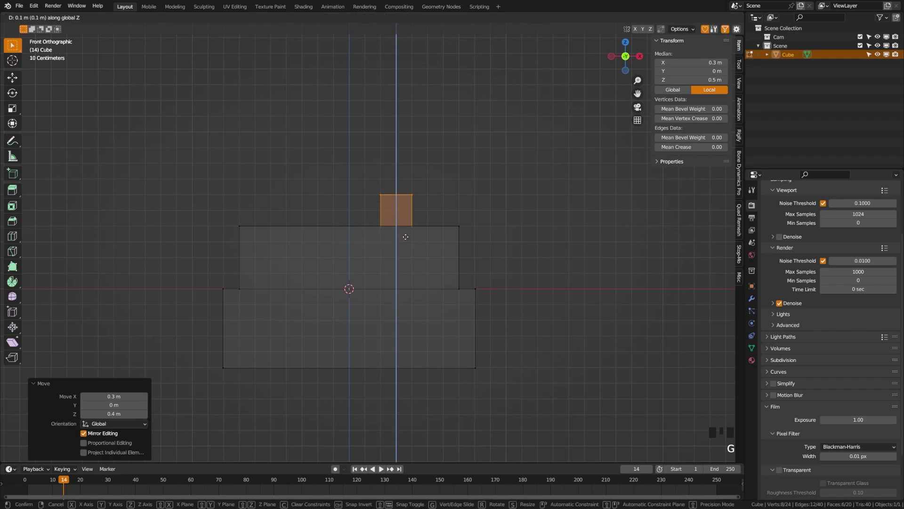
pyautogui.click(406, 237)
# Raise the small cube's top vertices by 0.1 m along Z to form the eye stalk, and deselect everything.
pyautogui.keyDown('shift'); pyautogui.moveTo(405, 236); pyautogui.dragTo(412, 274, button='middle'); pyautogui.keyUp('shift')
pyautogui.click(421, 230)
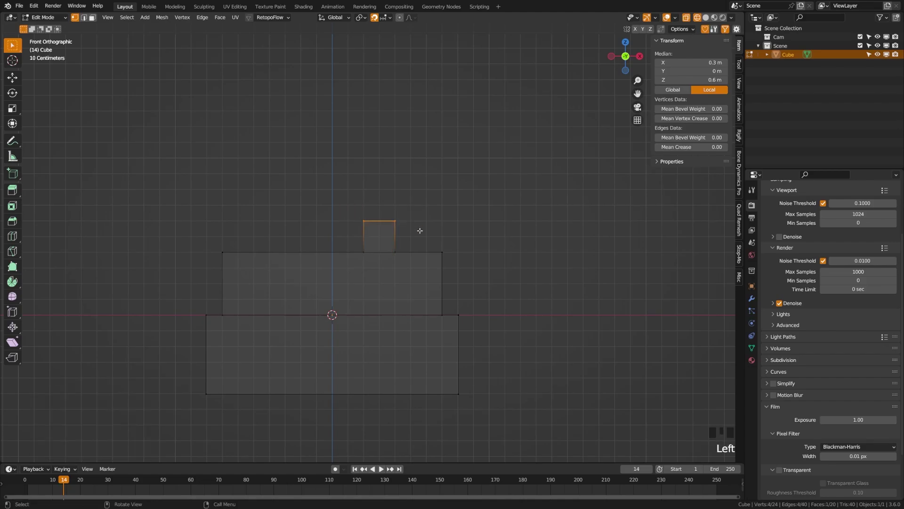
pyautogui.press('g')
pyautogui.press('z')
pyautogui.click(422, 223)
pyautogui.hotkey('alt', 'a')
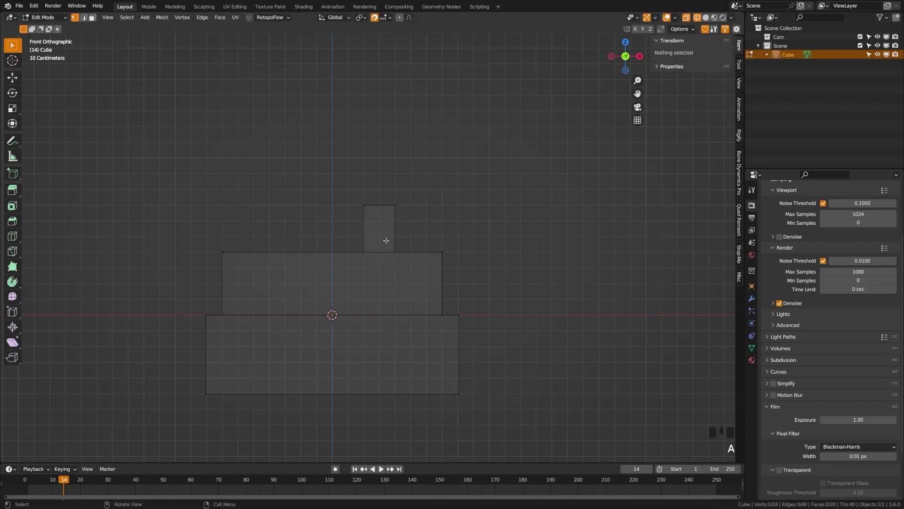
# Add another cube scaled to 0.1 and place it on the body's upper positive X side at X 0.7 m, Z 0.2 m.
pyautogui.keyDown('shift'); pyautogui.moveTo(451, 297); pyautogui.dragTo(369, 245, button='middle'); pyautogui.keyUp('shift')
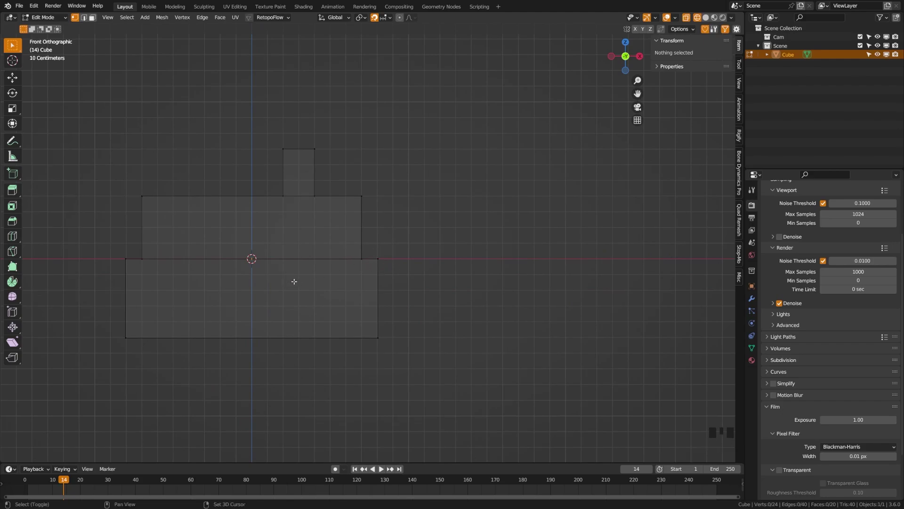
pyautogui.hotkey('shift', 'a')
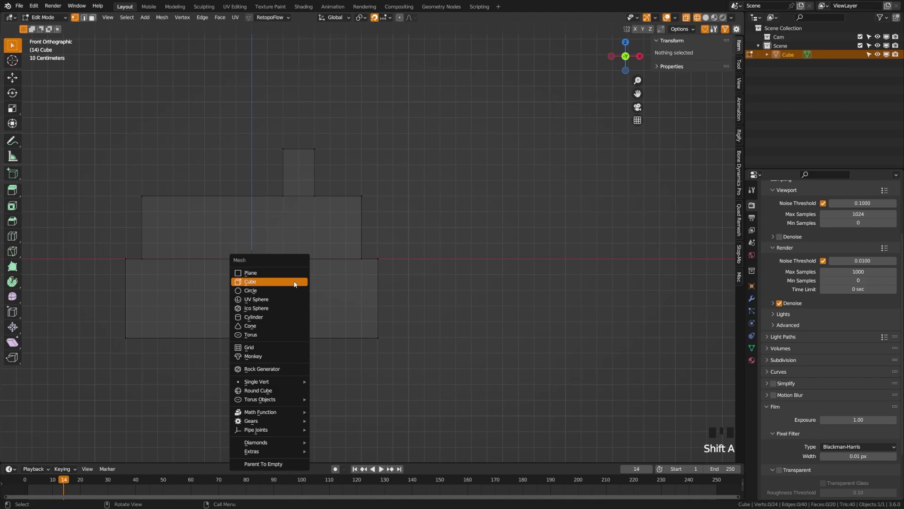
pyautogui.click(295, 284)
pyautogui.press('s')
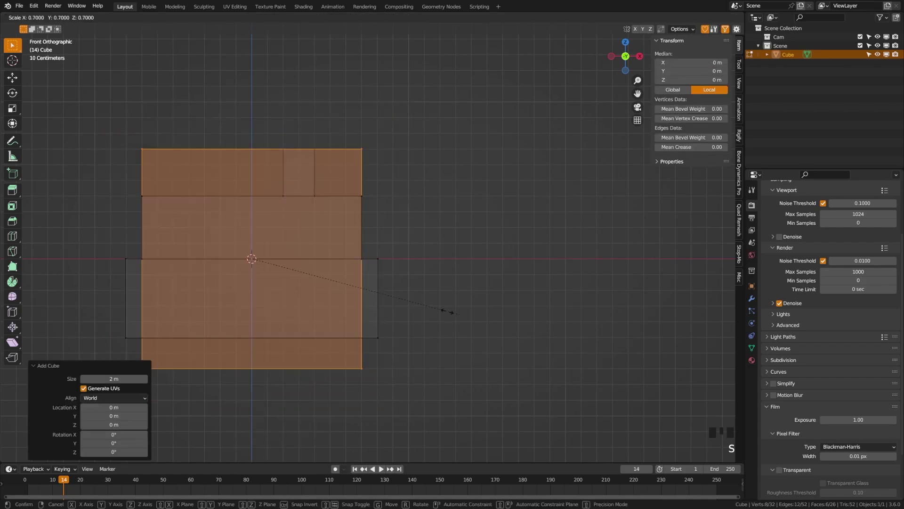
pyautogui.click(295, 262)
pyautogui.press('g')
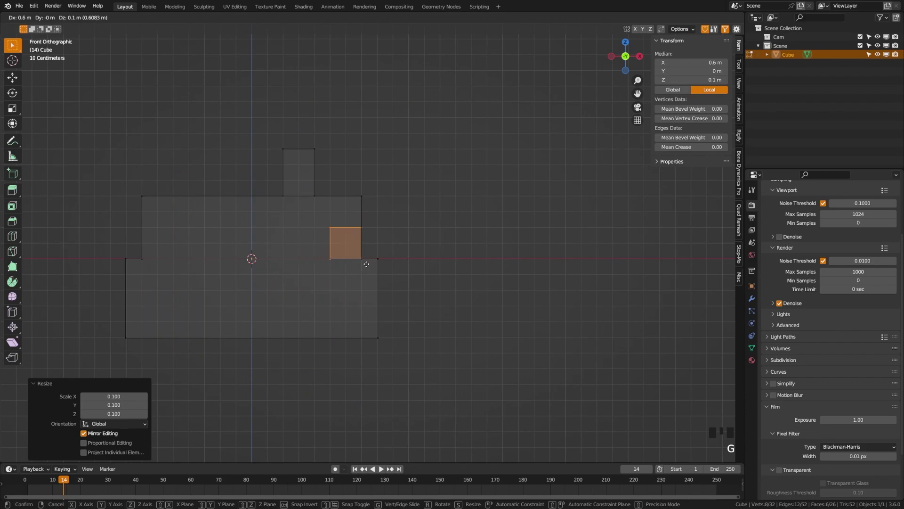
pyautogui.click(385, 259)
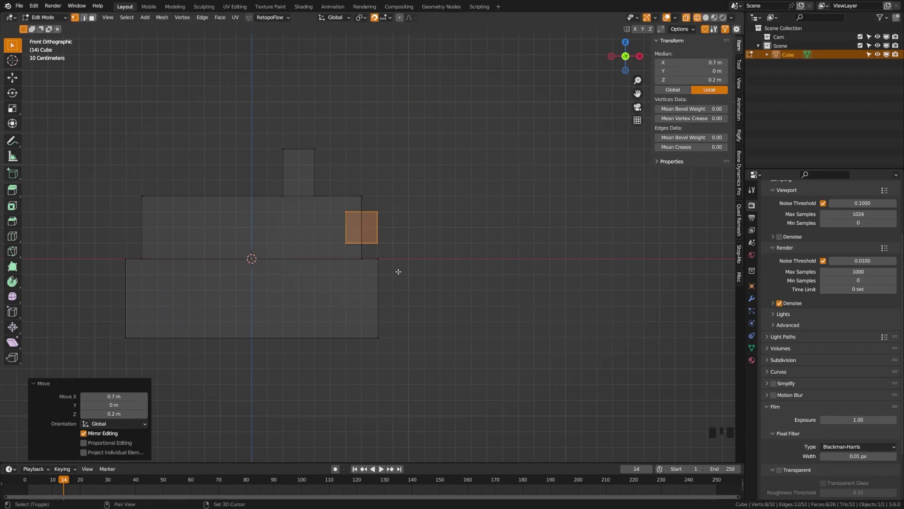
# Extend the side cube outward by moving its outer vertices 0.3 m along X, and deselect everything.
pyautogui.keyDown('shift'); pyautogui.moveTo(399, 271); pyautogui.dragTo(396, 281, button='middle'); pyautogui.keyUp('shift')
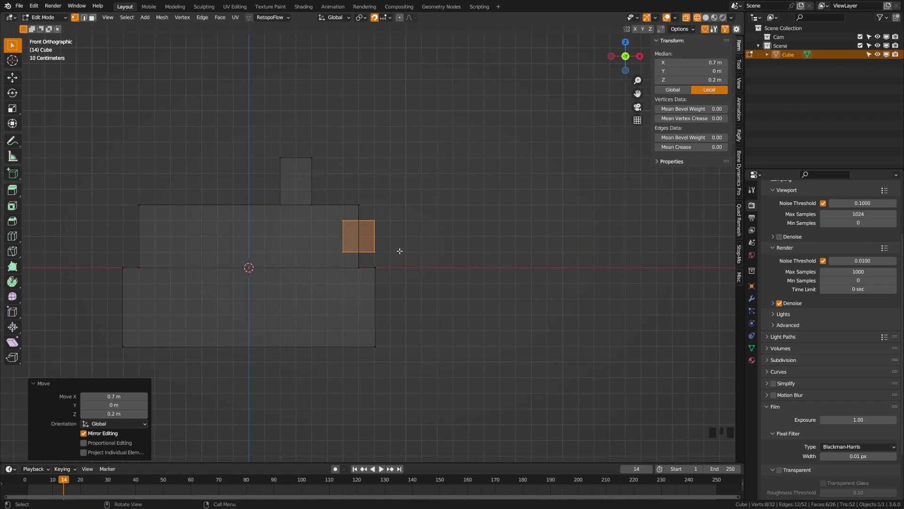
pyautogui.keyDown('shift'); pyautogui.moveTo(395, 251); pyautogui.dragTo(348, 258, button='middle'); pyautogui.keyUp('shift')
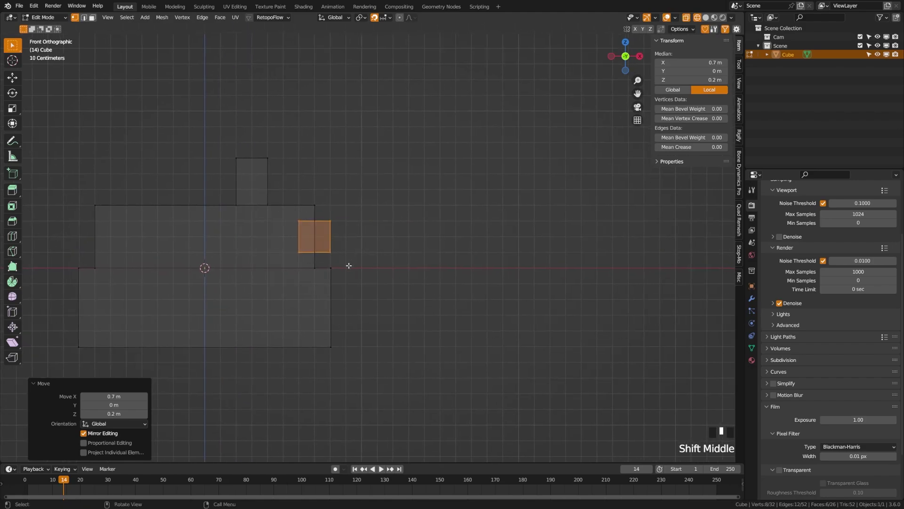
pyautogui.moveTo(318, 210); pyautogui.dragTo(351, 258)
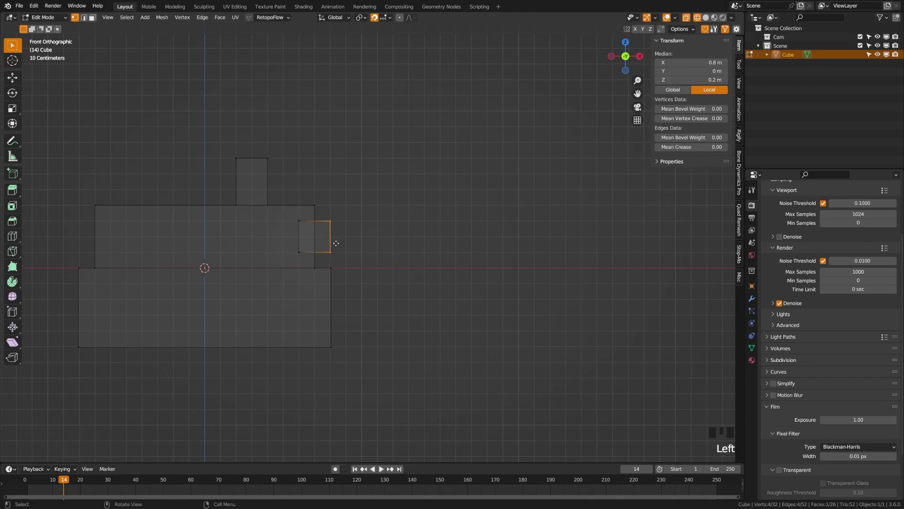
pyautogui.press('g')
pyautogui.press('x')
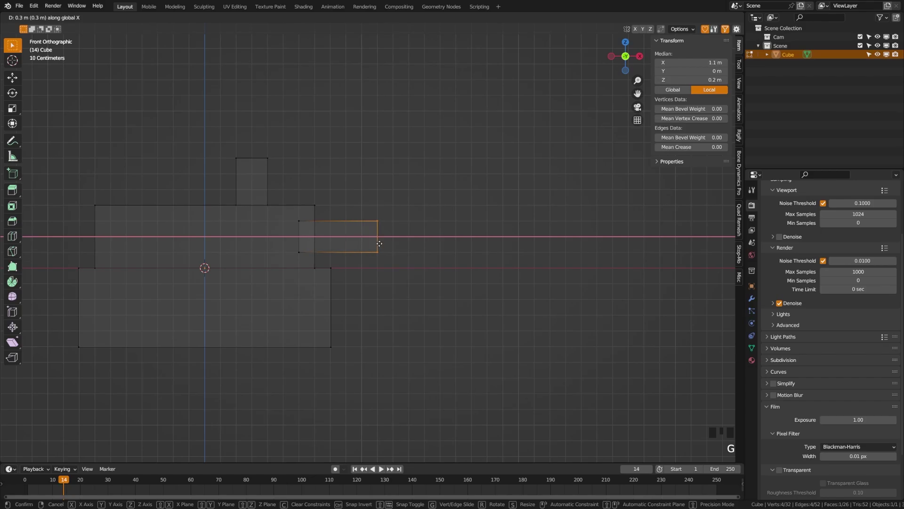
pyautogui.click(382, 243)
pyautogui.keyDown('shift'); pyautogui.moveTo(386, 252); pyautogui.dragTo(383, 280, button='middle'); pyautogui.keyUp('shift')
pyautogui.press('a')
pyautogui.press('a')
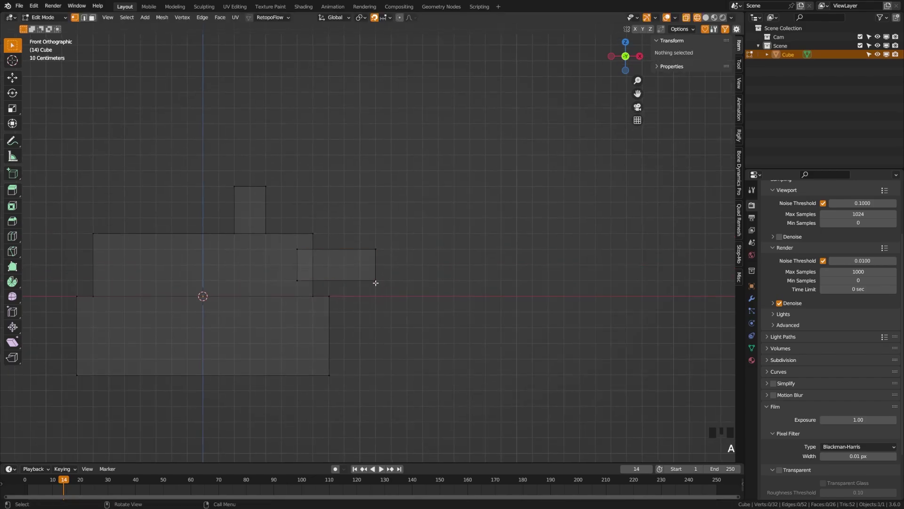
# Duplicate the whole side limb block, place the copy beyond its outer end, and rotate it 90° to stand upright.
pyautogui.press('l')
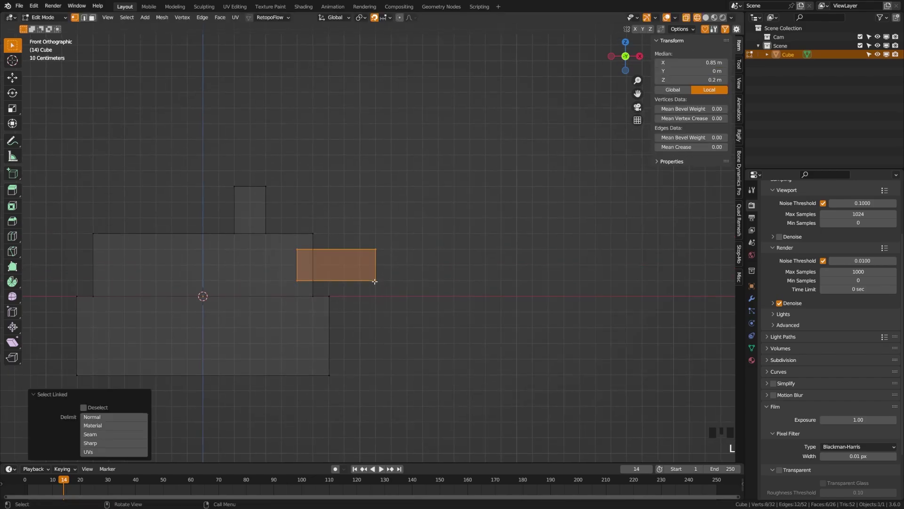
pyautogui.hotkey('shift', 'd')
pyautogui.click(472, 251)
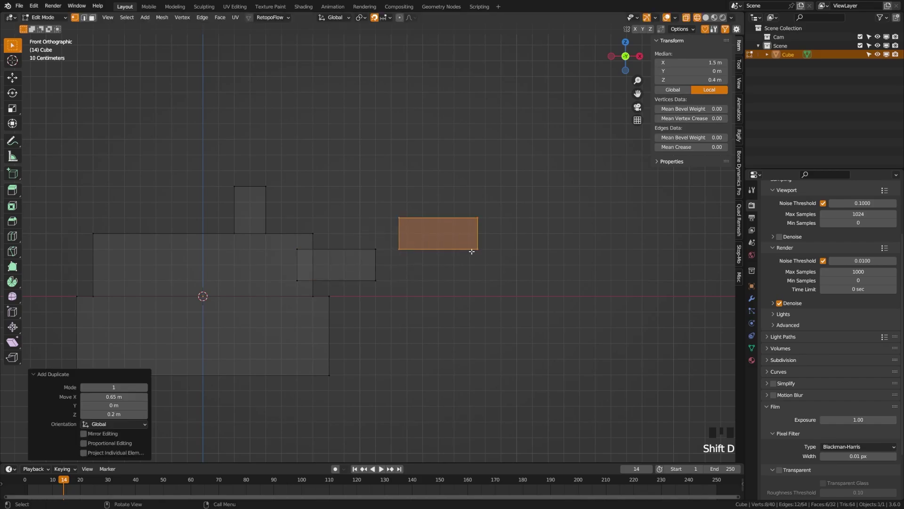
pyautogui.write('r')
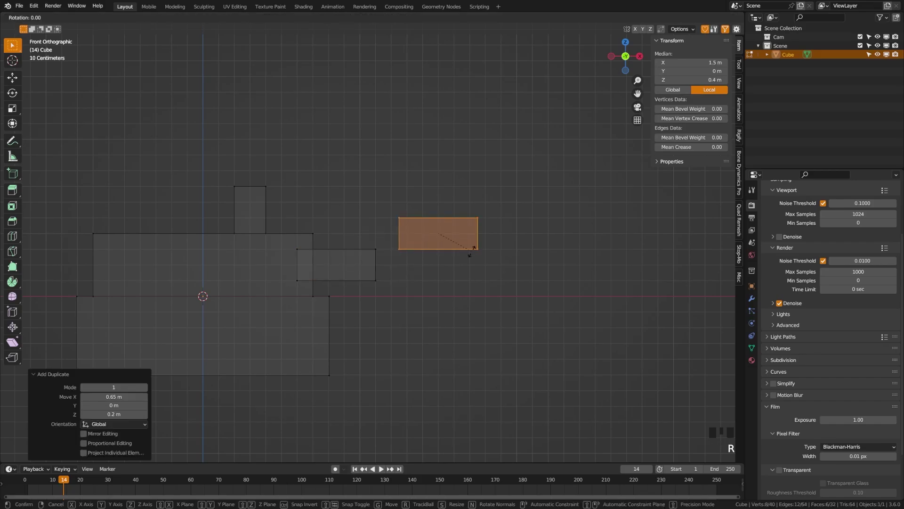
pyautogui.write('90')
pyautogui.press('Return')
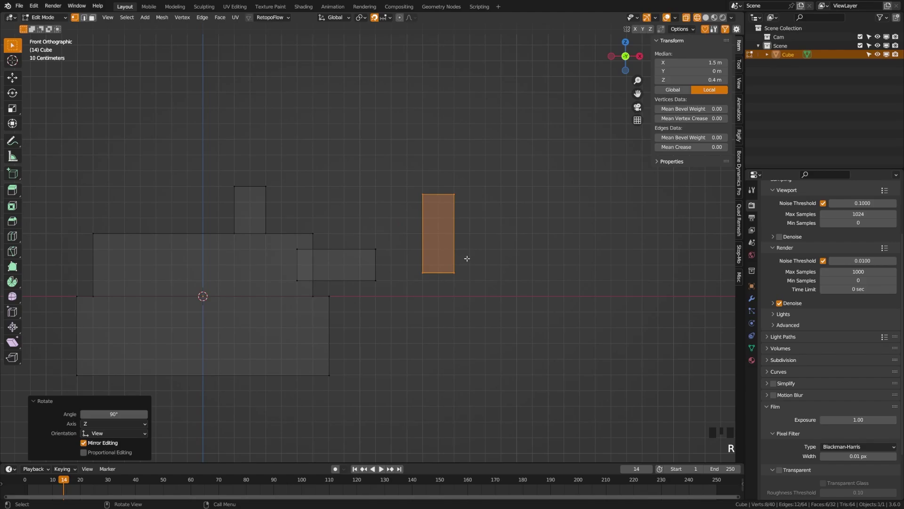
# Place the upright block over the side limb's outer end at X 1.1 m, Z 0.45 m, and deselect it.
pyautogui.press('g')
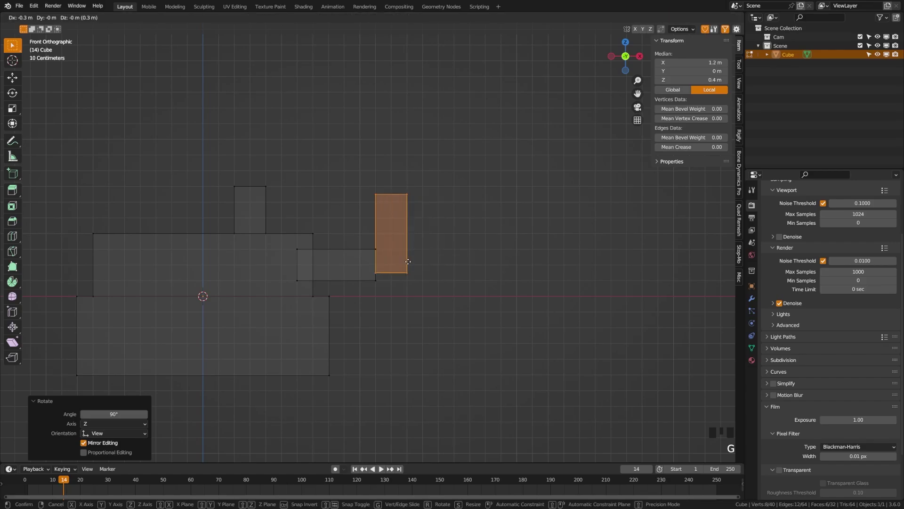
pyautogui.click(408, 263)
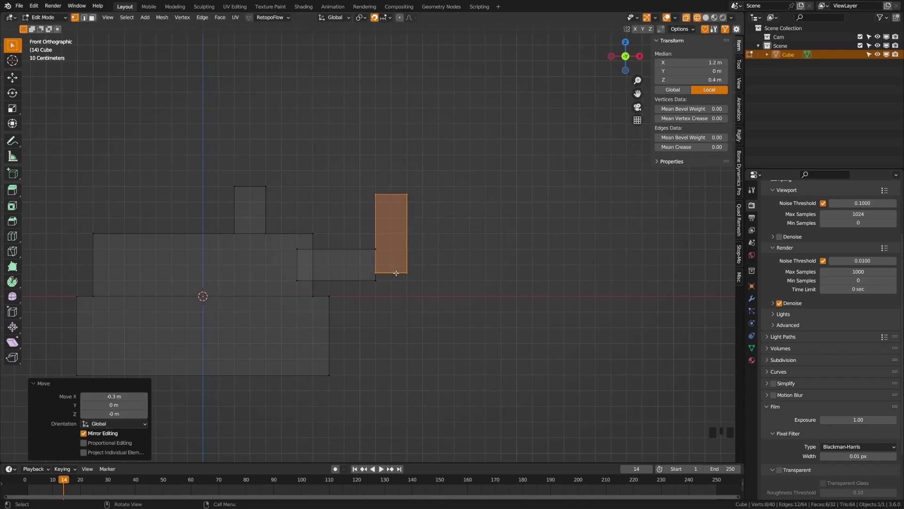
pyautogui.press('g')
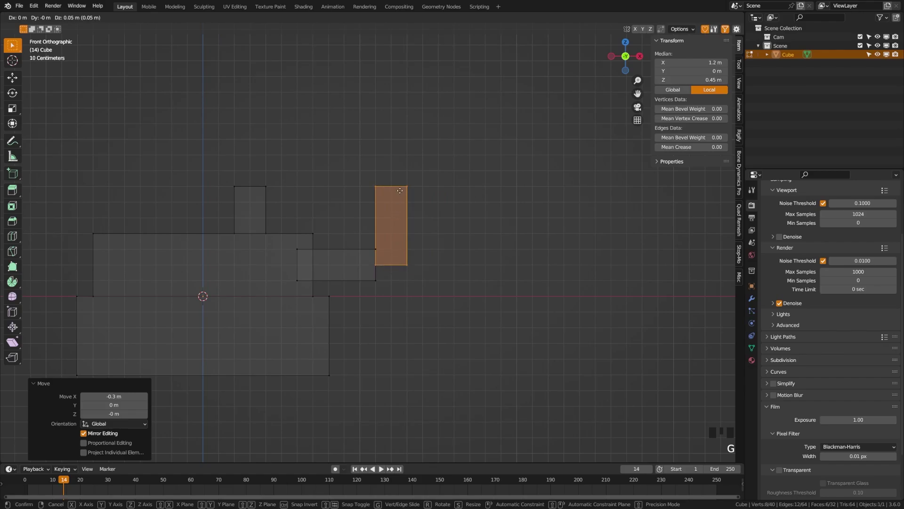
pyautogui.click(398, 217)
pyautogui.press('g')
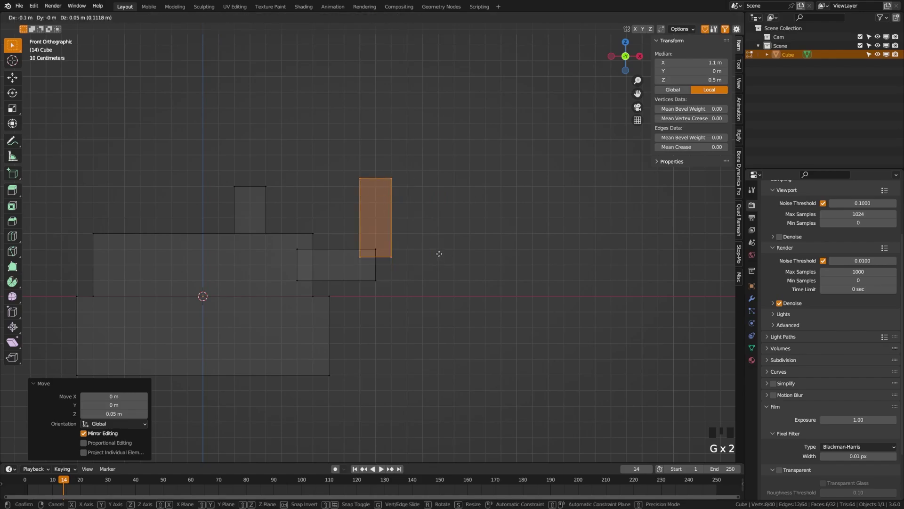
pyautogui.click(412, 306)
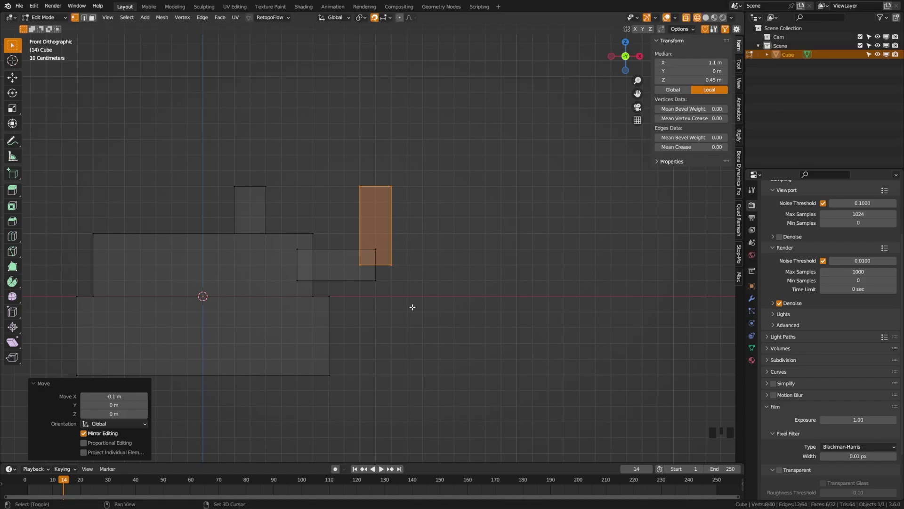
pyautogui.click(399, 273)
pyautogui.keyDown('shift'); pyautogui.moveTo(400, 273); pyautogui.dragTo(380, 285, button='middle'); pyautogui.keyUp('shift')
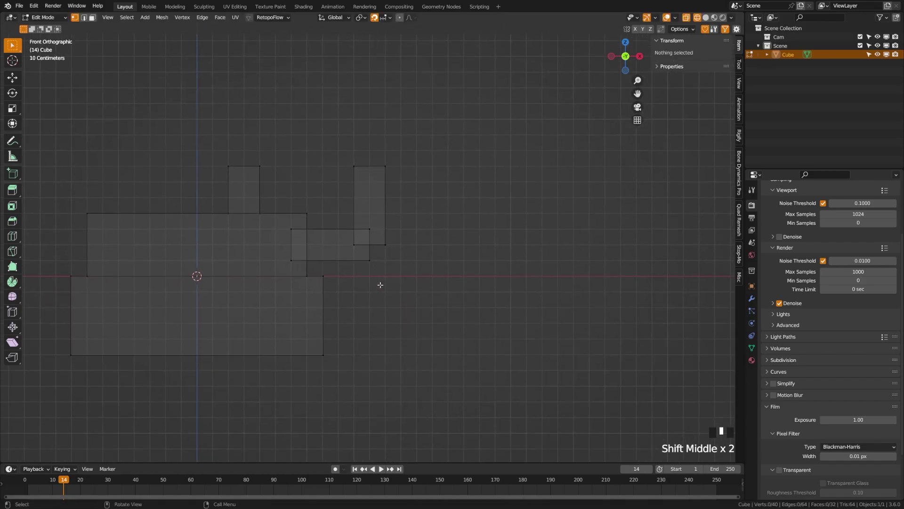
pyautogui.keyDown('shift'); pyautogui.moveTo(357, 232); pyautogui.dragTo(366, 293, button='middle'); pyautogui.keyUp('shift')
# Add a cube to the mesh above the upright block at X 1.1 m, Z 1.1 m, and scale it uniformly to 0.2.
pyautogui.hotkey('shift', 'a')
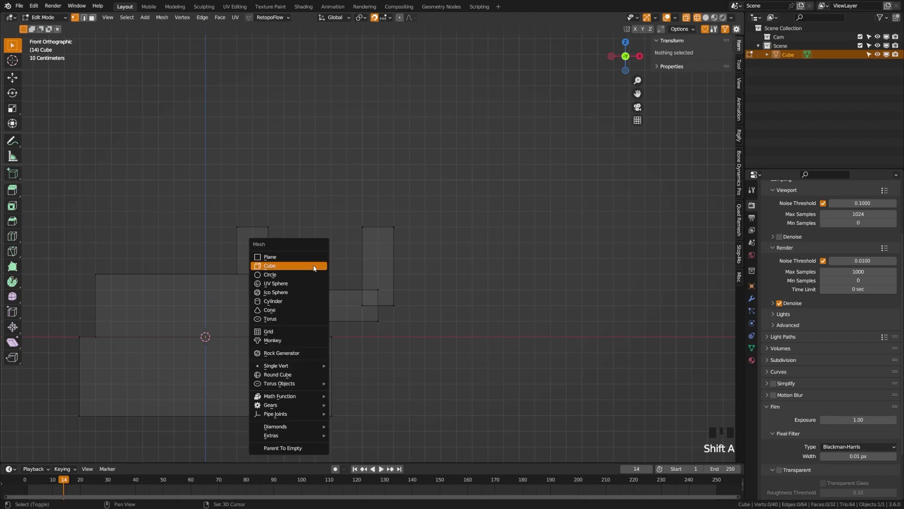
pyautogui.click(313, 265)
pyautogui.press('g')
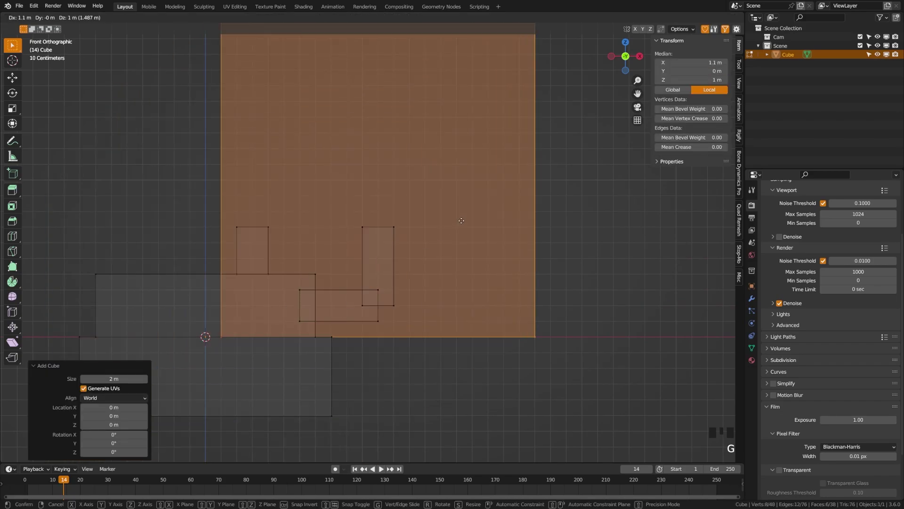
pyautogui.click(471, 200)
pyautogui.keyDown('shift'); pyautogui.moveTo(397, 246); pyautogui.dragTo(384, 302, button='middle'); pyautogui.keyUp('shift')
pyautogui.press('s')
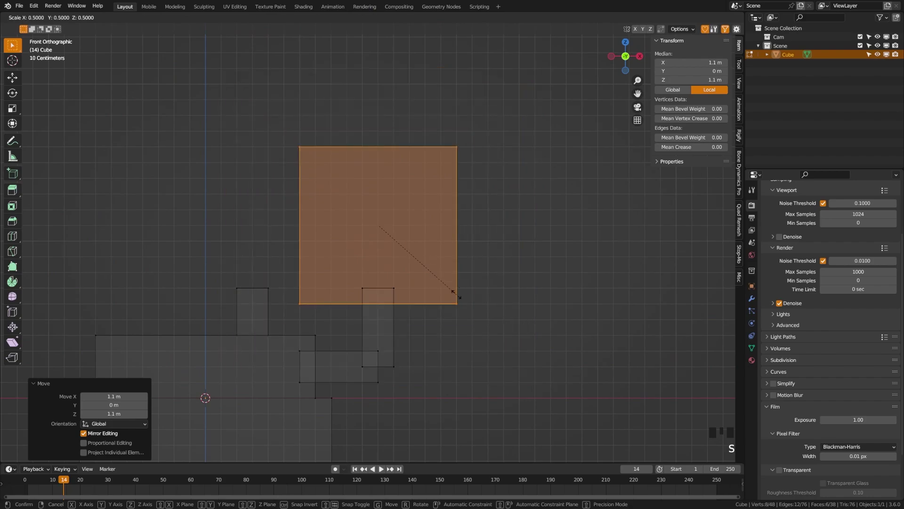
pyautogui.click(401, 250)
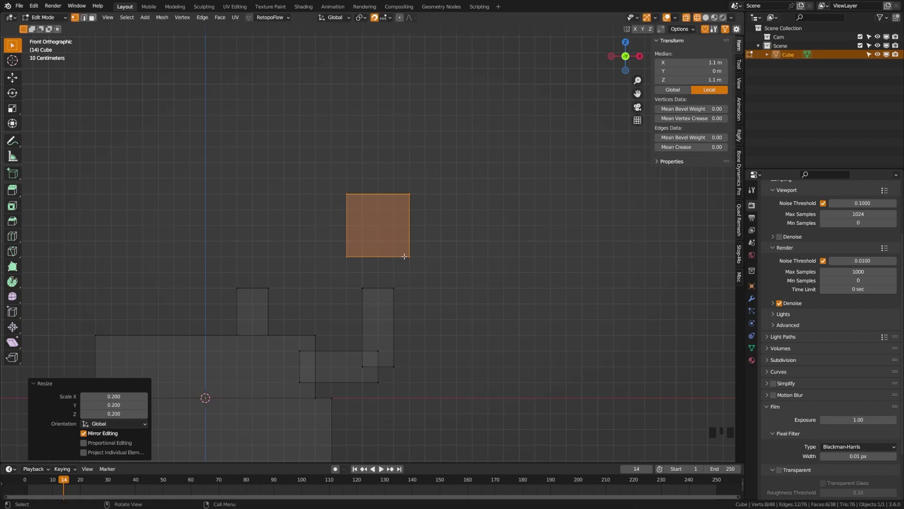
# Narrow the new cube by moving its outer side vertices -0.1 m along X.
pyautogui.click(408, 222)
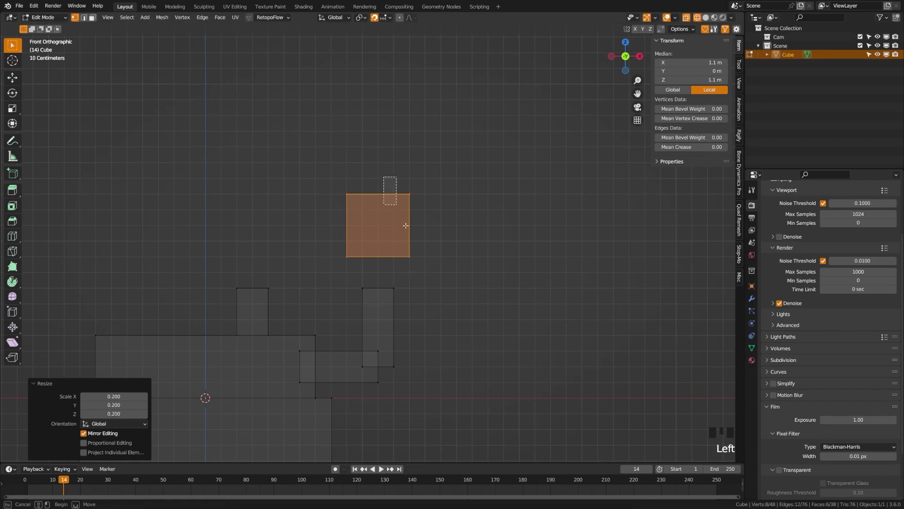
pyautogui.press('g')
pyautogui.press('x')
pyautogui.click(456, 254)
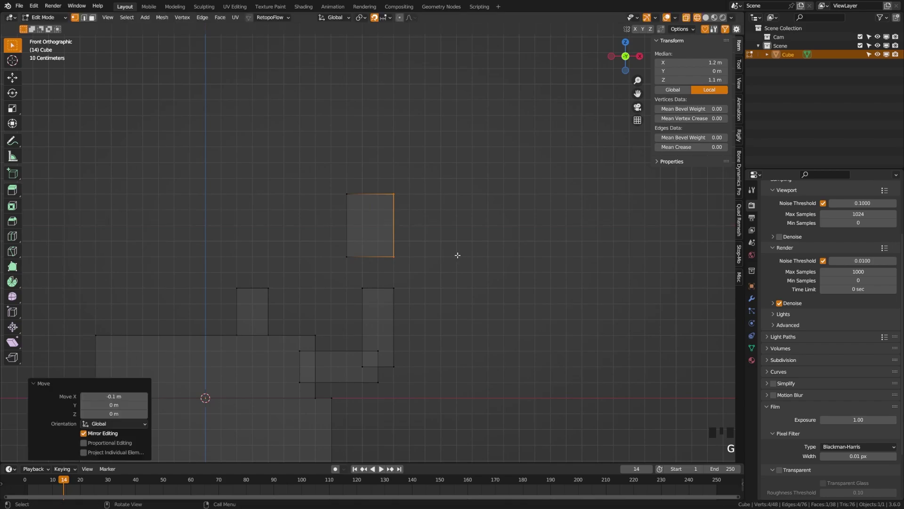
# Raise the new cube's top vertices by 0.1 m along Z and deselect everything.
pyautogui.click(329, 185)
pyautogui.moveTo(329, 186); pyautogui.dragTo(446, 218)
pyautogui.press('g')
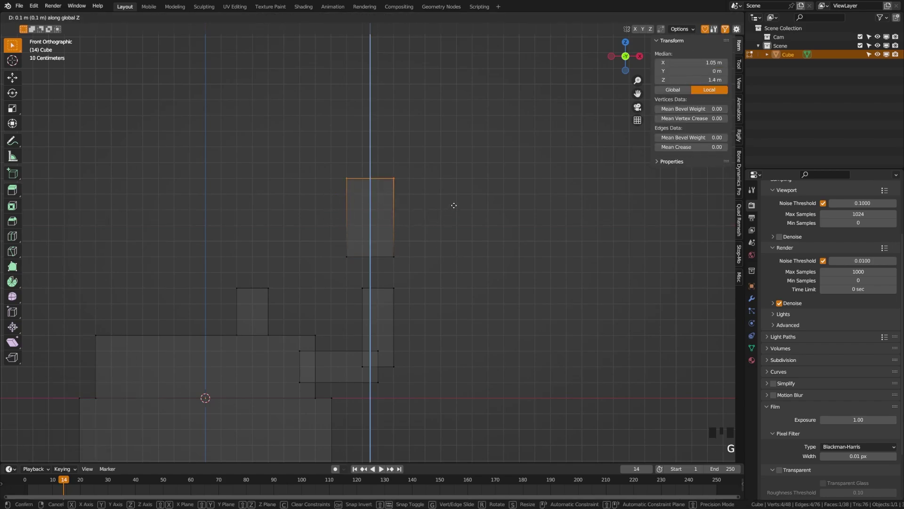
pyautogui.click(452, 204)
pyautogui.hotkey('alt', 'a')
pyautogui.keyDown('shift'); pyautogui.moveTo(420, 248); pyautogui.dragTo(416, 228, button='middle'); pyautogui.keyUp('shift')
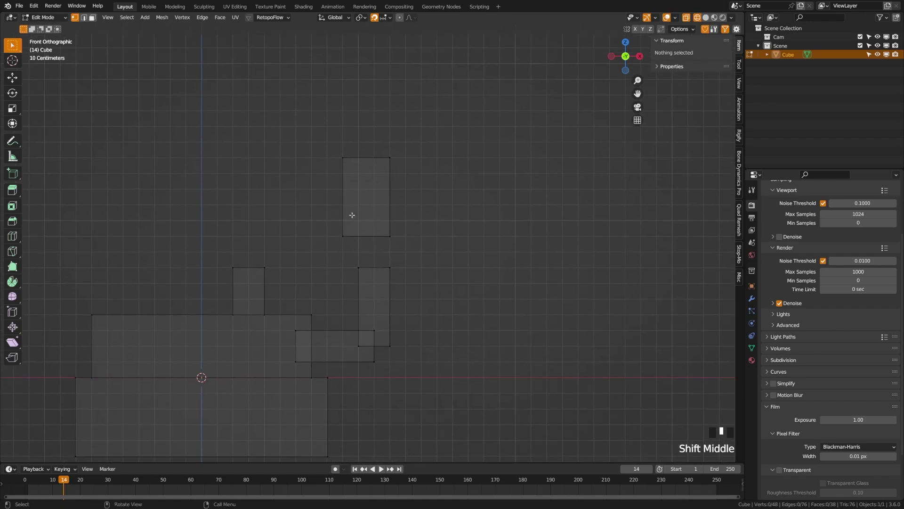
# Move the tall block to X 0.95 m, Z 0.85 m so it overlaps the inner top corner of the upright limb.
pyautogui.scroll(1, 353, 216)
pyautogui.moveTo(311, 135); pyautogui.dragTo(419, 244)
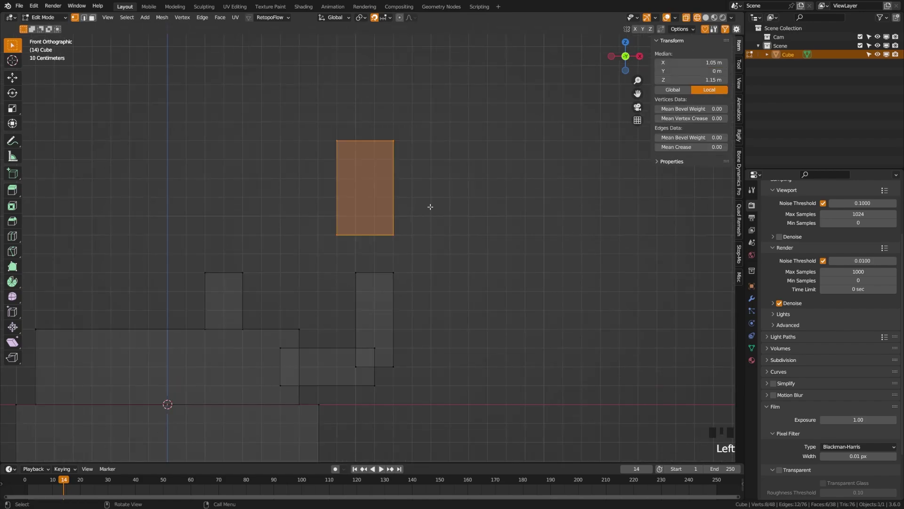
pyautogui.press('KP_3')
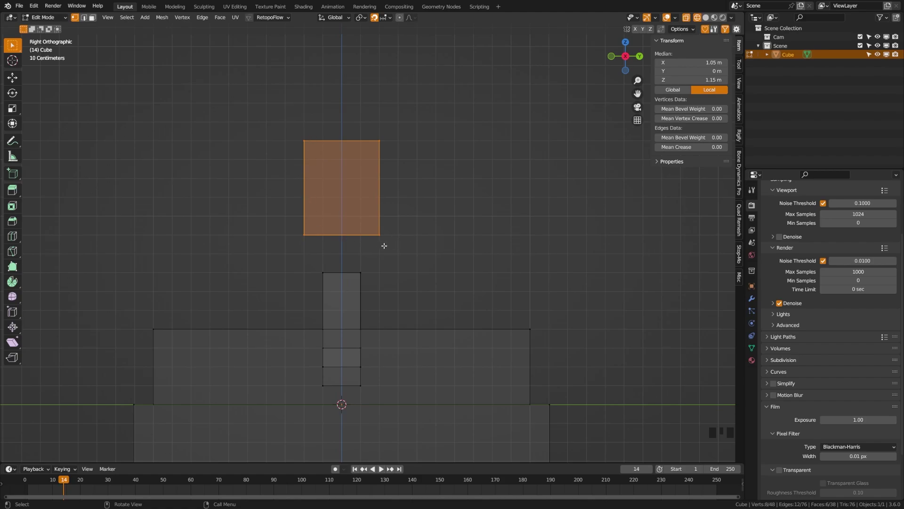
pyautogui.press('KP_1')
pyautogui.press('g')
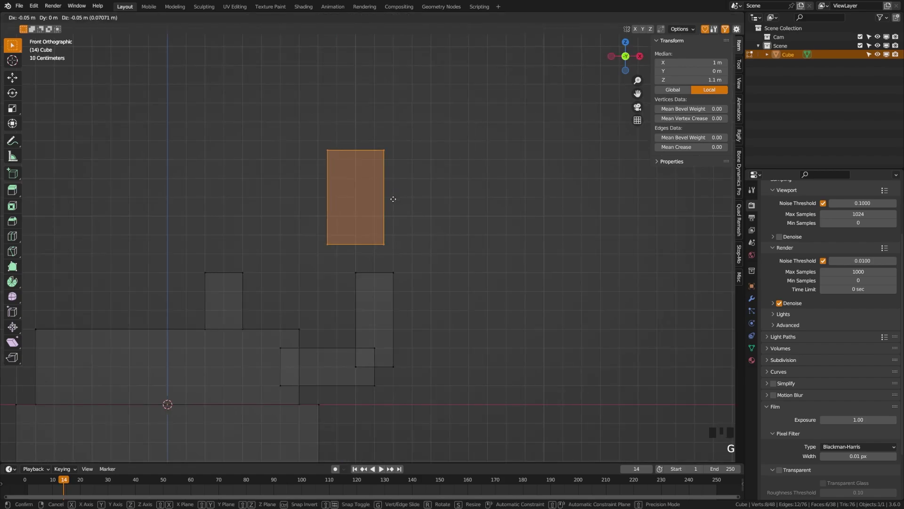
pyautogui.click(386, 266)
pyautogui.press('g')
pyautogui.press('x')
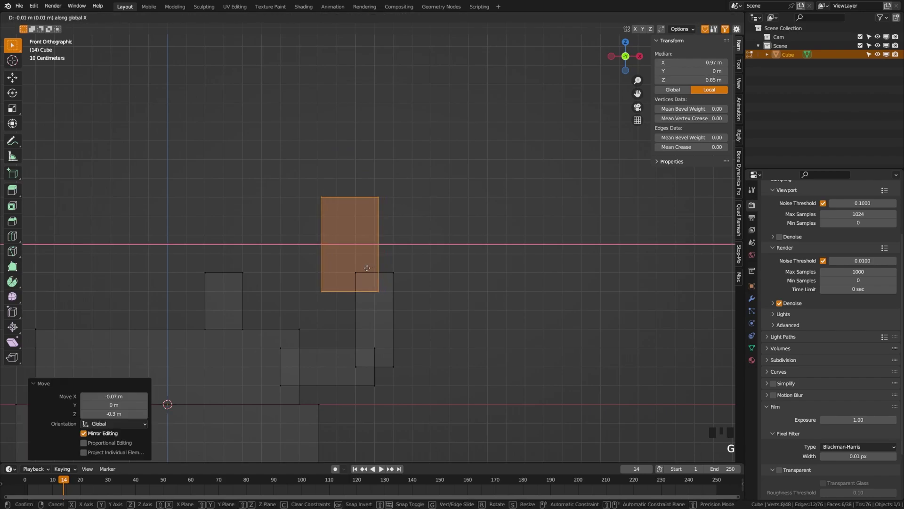
pyautogui.click(370, 281)
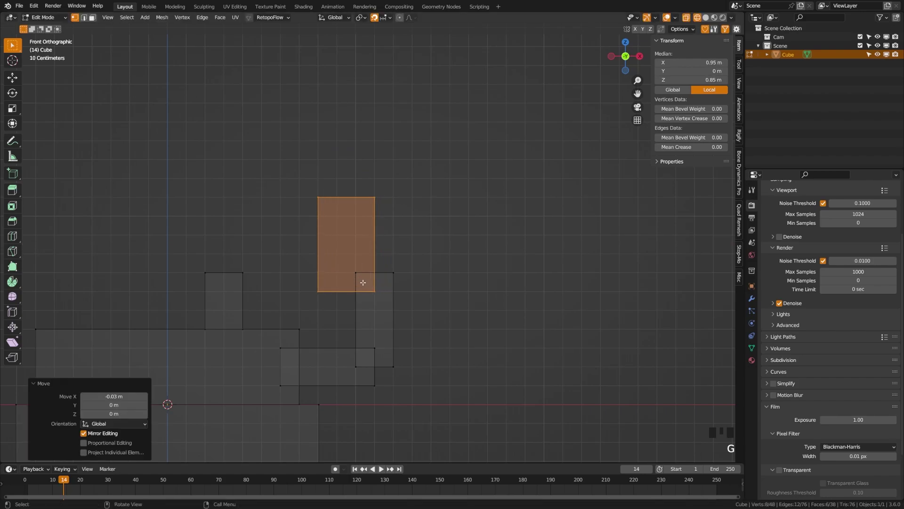
# Duplicate the claw block along X, set the copy flush against the upright limb's outer side, and deselect everything.
pyautogui.hotkey('shift', 'd')
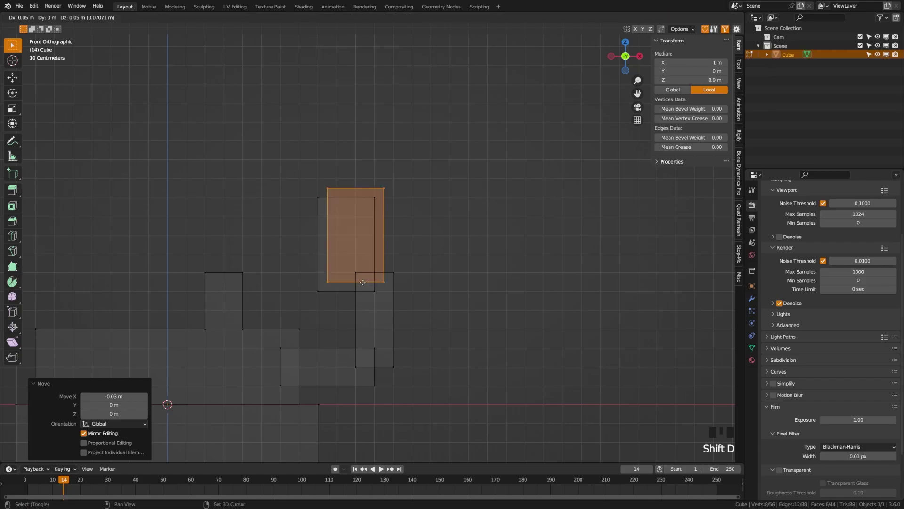
pyautogui.press('x')
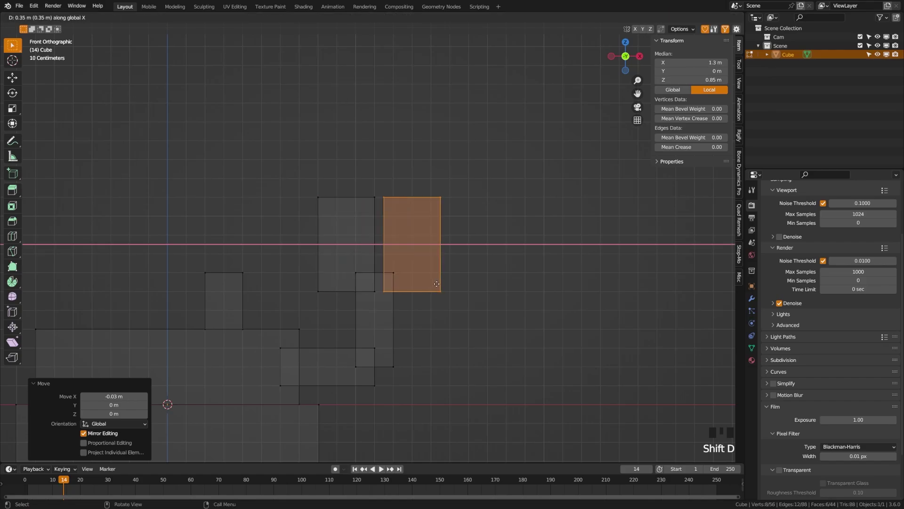
pyautogui.click(449, 284)
pyautogui.keyDown('shift'); pyautogui.click(404, 273); pyautogui.keyUp('shift')
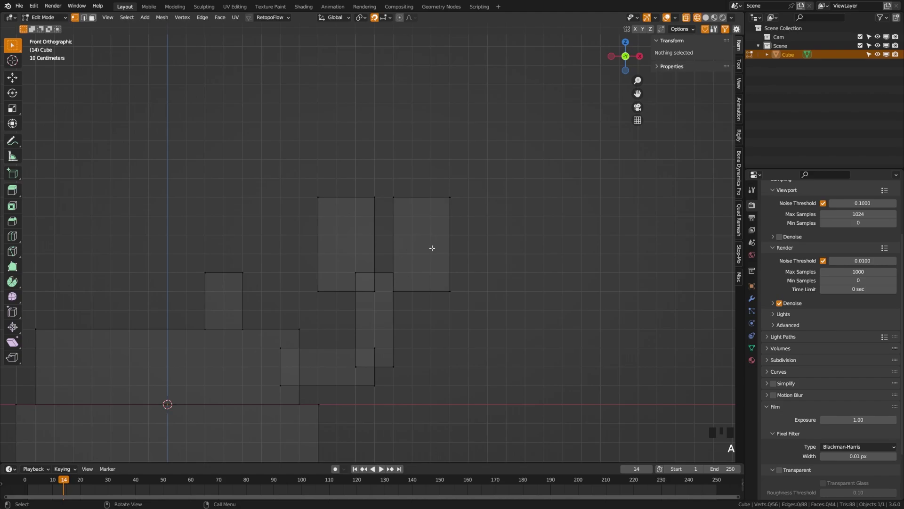
pyautogui.keyDown('shift'); pyautogui.moveTo(400, 299); pyautogui.dragTo(410, 248, button='middle'); pyautogui.keyUp('shift')
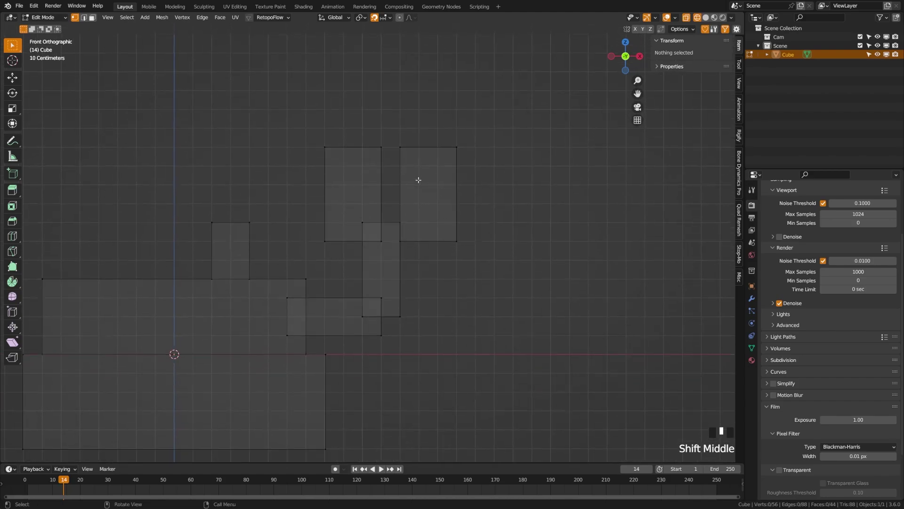
pyautogui.scroll(-2, 438, 244)
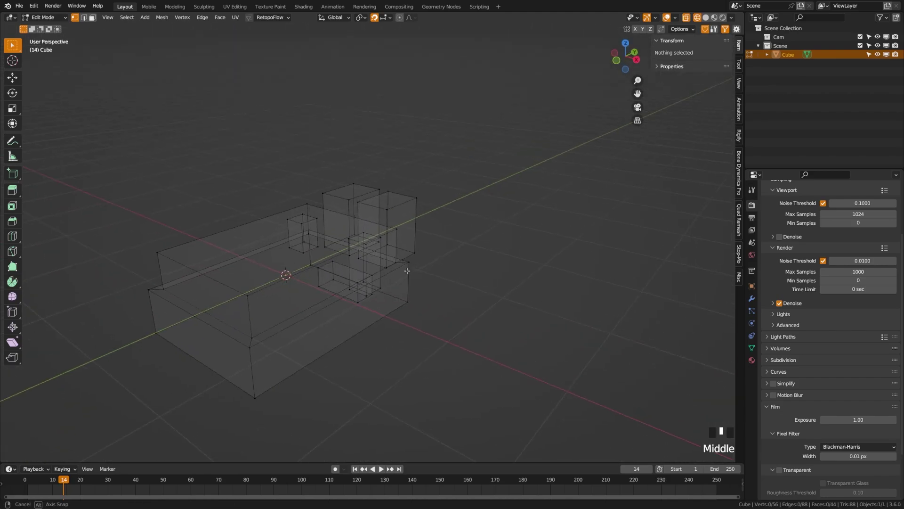
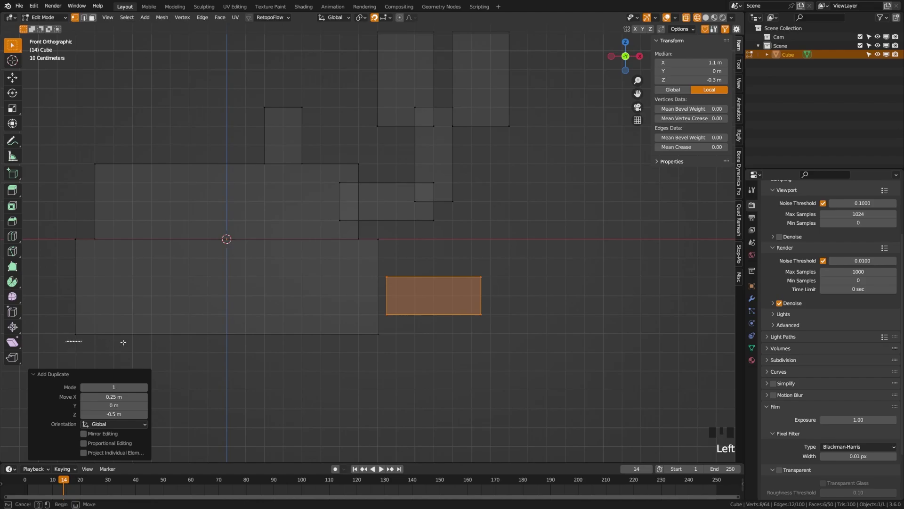
# Raise the bottom vertices of the lower body block by 0.1 m along Z and deselect everything.
pyautogui.moveTo(66, 325); pyautogui.dragTo(374, 344)
pyautogui.press('g')
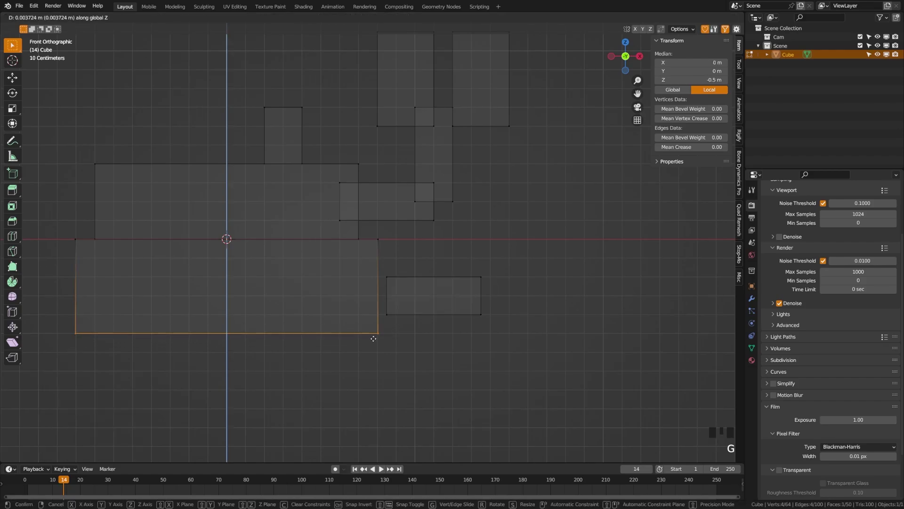
pyautogui.click(376, 328)
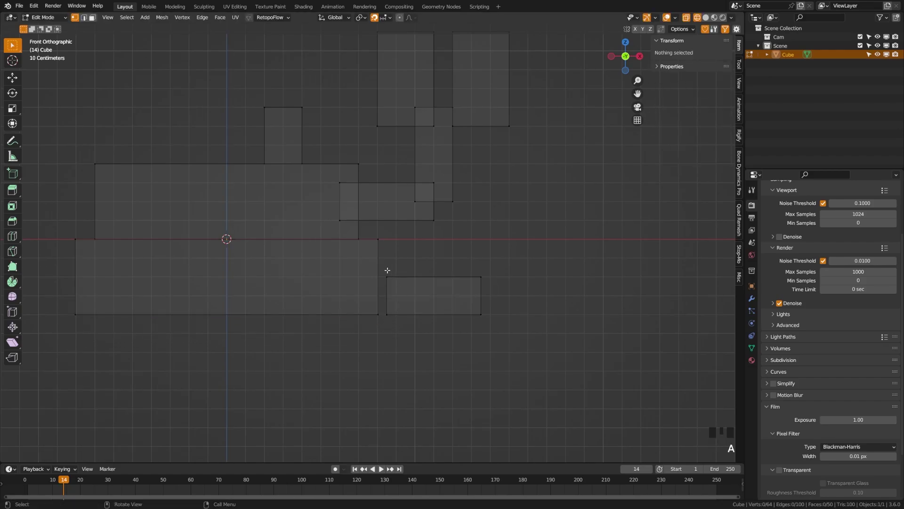
# Move the horizontal leg block to X 0.95 m, Z -0.2 m so it overlaps the lower body's side, and deselect it.
pyautogui.moveTo(382, 268)
pyautogui.mouseDown()
pyautogui.moveTo(446, 317)
pyautogui.moveTo(526, 341)
pyautogui.mouseUp()
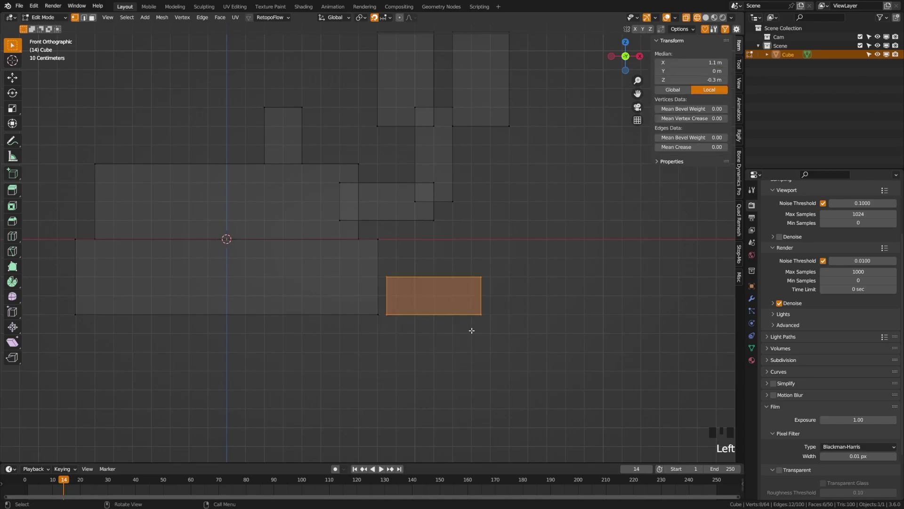
pyautogui.press('g')
pyautogui.click(484, 309)
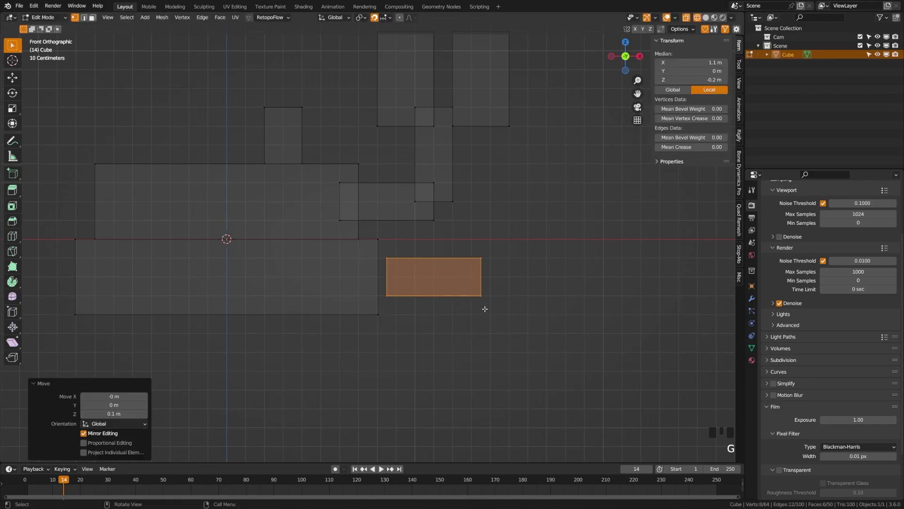
pyautogui.press('g')
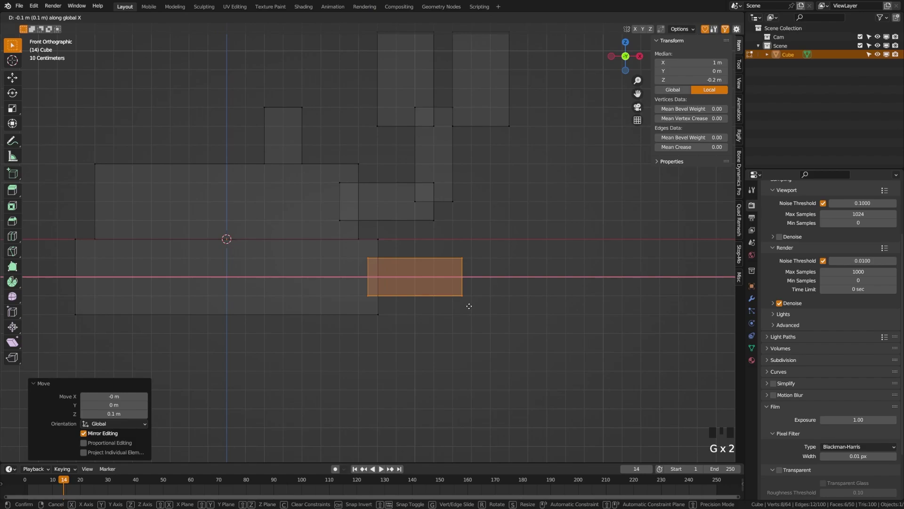
pyautogui.click(405, 307)
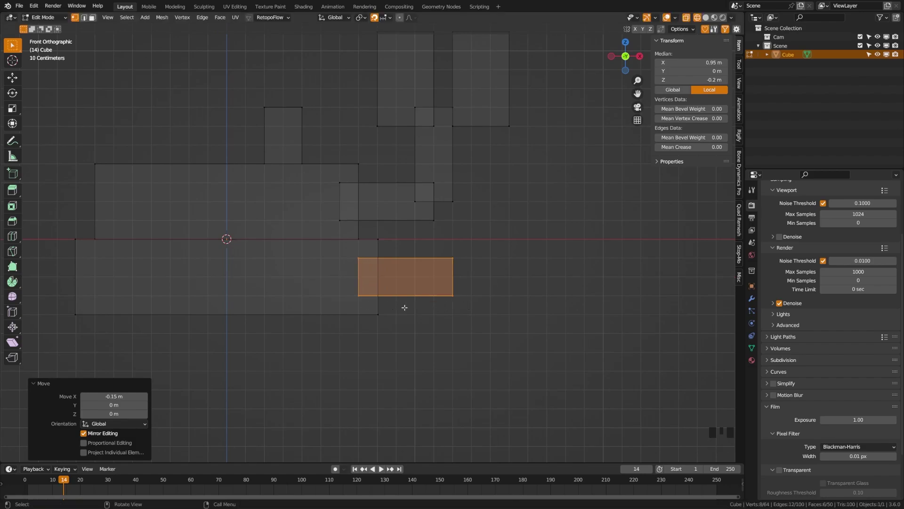
pyautogui.click(404, 308)
# Duplicate the leg block, offset the copy 0.45 m in X and -0.3 m in Z, and rotate it 90° upright.
pyautogui.keyDown('shift'); pyautogui.moveTo(447, 324); pyautogui.dragTo(381, 298, button='middle'); pyautogui.keyUp('shift')
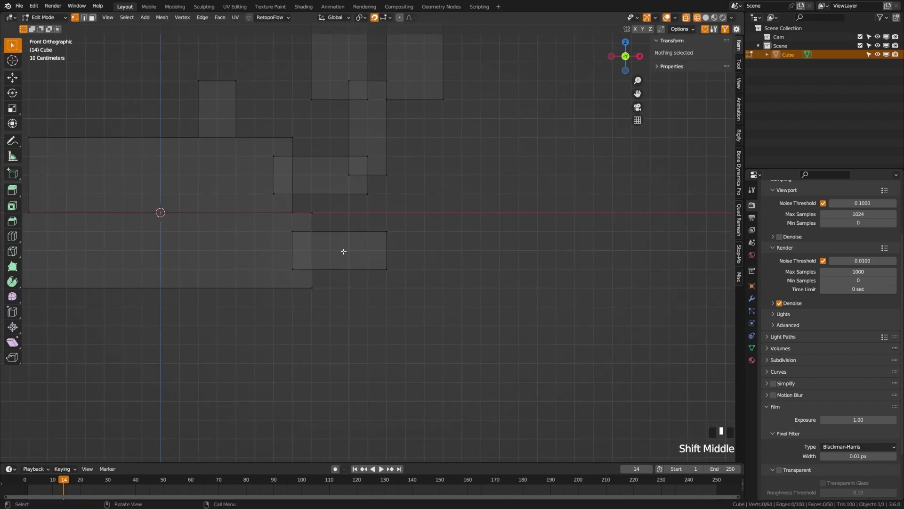
pyautogui.press('l')
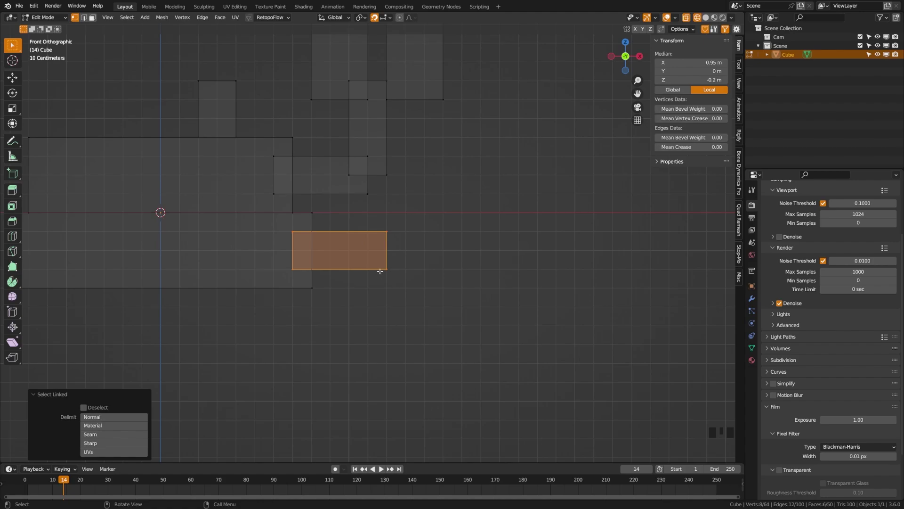
pyautogui.hotkey('shift', 'd')
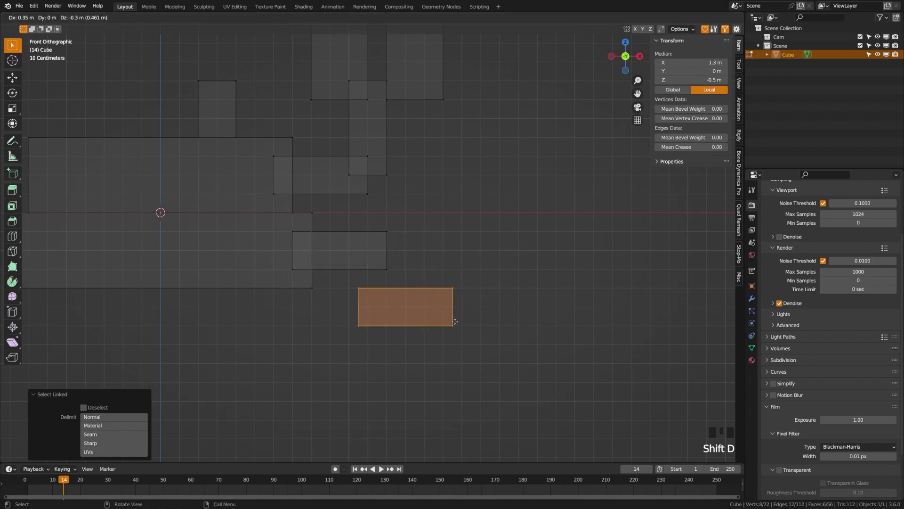
pyautogui.click(457, 321)
pyautogui.write('r')
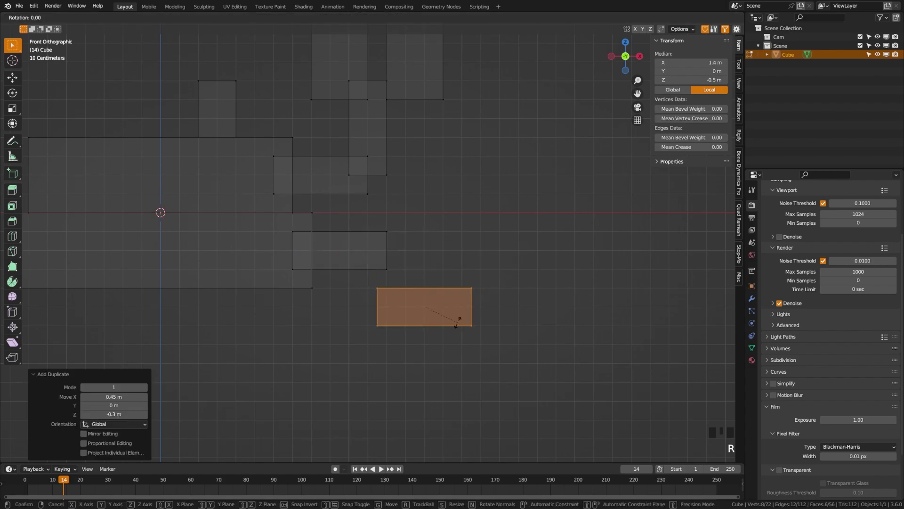
pyautogui.write('90')
pyautogui.press('Return')
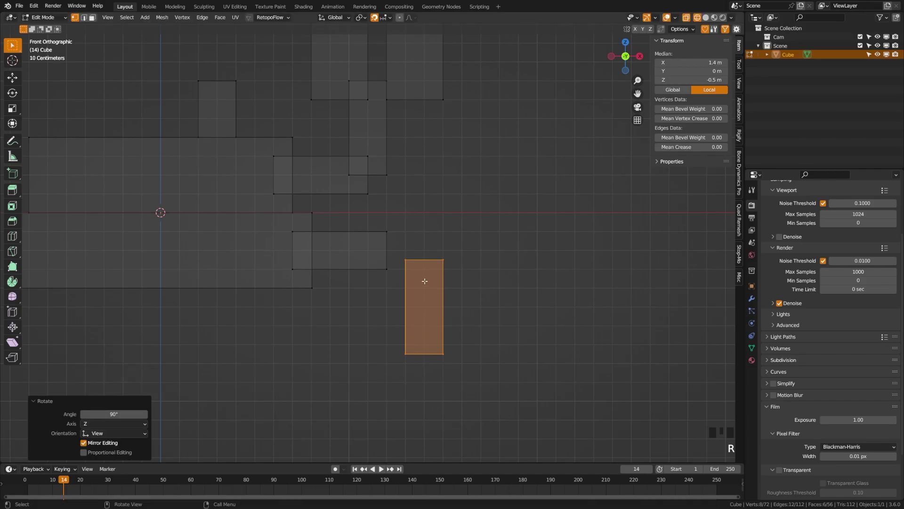
# Move the upright leg segment to X 1.2 m, Z -0.45 m so it overlaps the outer lower corner of the horizontal segment.
pyautogui.press('g')
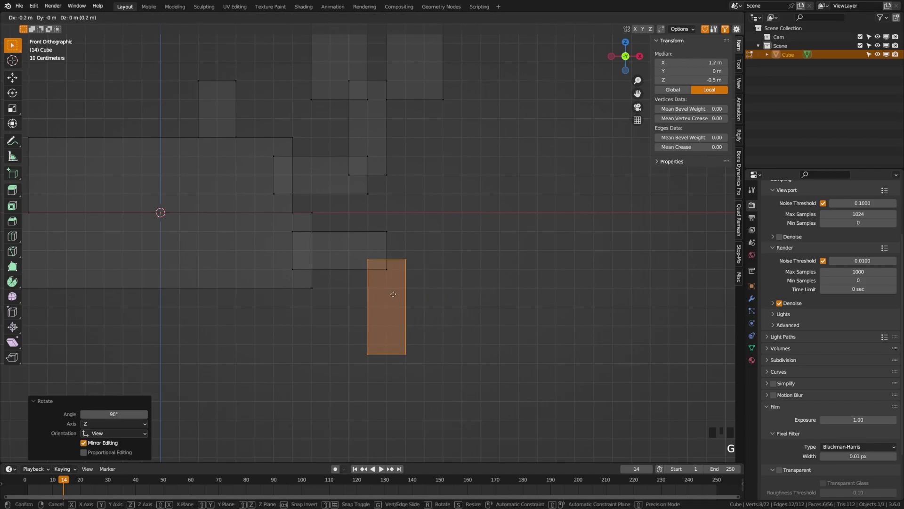
pyautogui.click(393, 296)
pyautogui.press('g')
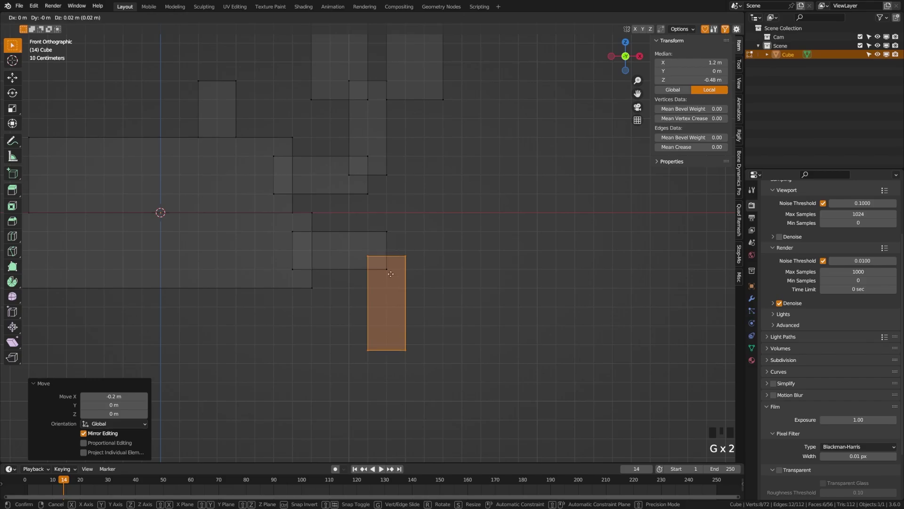
pyautogui.click(388, 218)
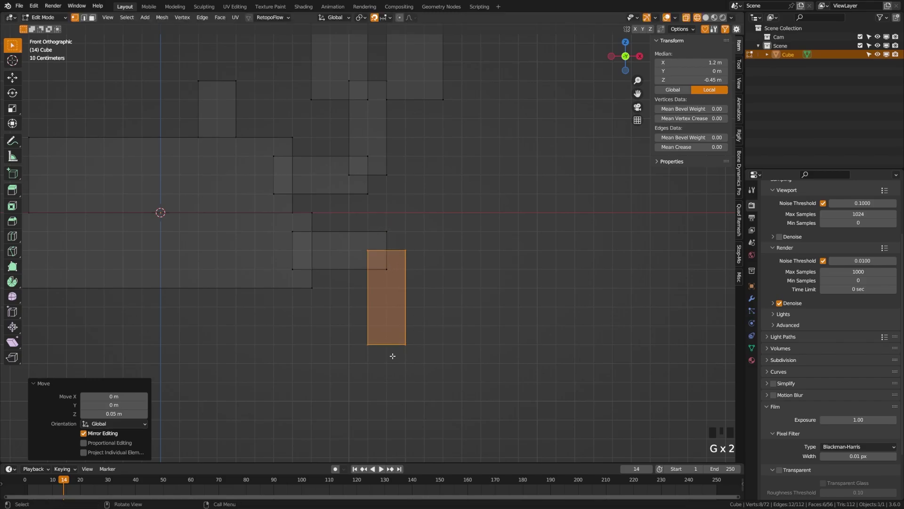
# Shorten the upright leg segment by raising its bottom vertices 0.1 m along Z, and deselect everything.
pyautogui.moveTo(351, 326); pyautogui.dragTo(474, 371)
pyautogui.press('g')
pyautogui.press('z')
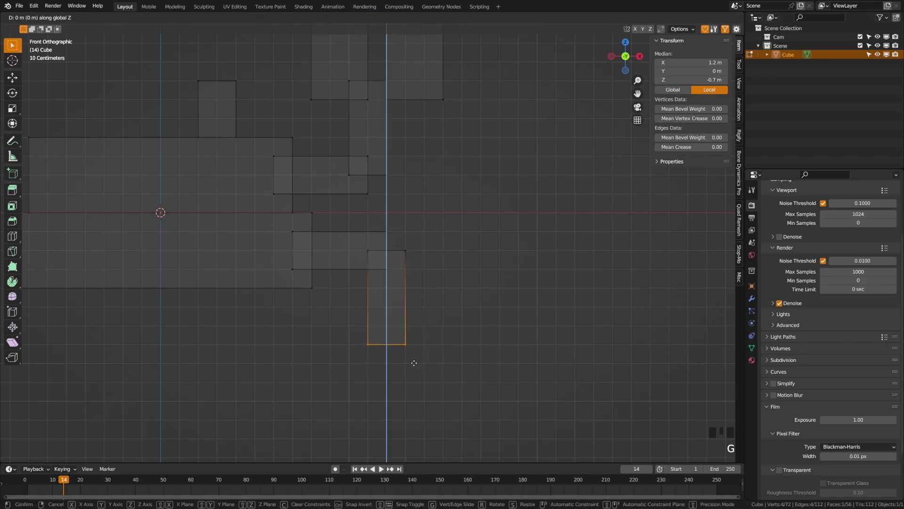
pyautogui.click(414, 348)
pyautogui.click(425, 326)
pyautogui.scroll(-3, 424, 326)
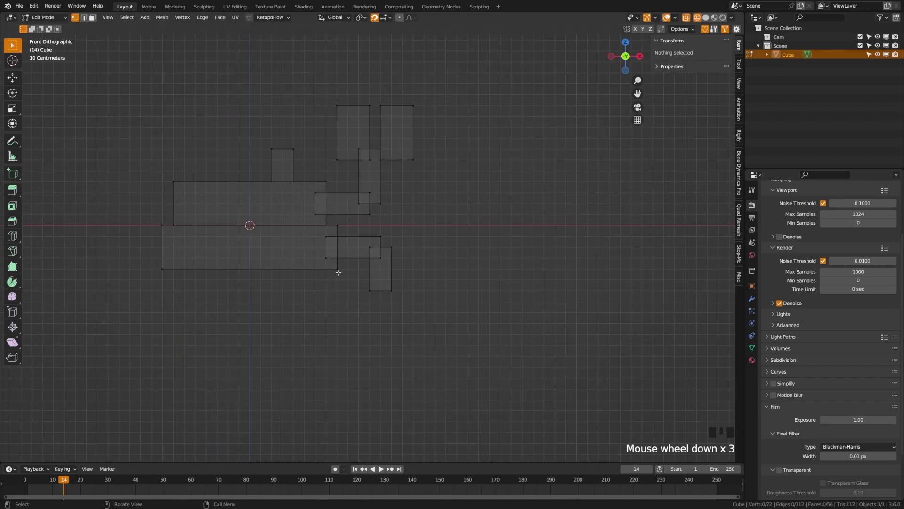
# Duplicate both segments of the leg along Y in the right view, placing the copy at Y -0.5 m.
pyautogui.moveTo(382, 275); pyautogui.dragTo(335, 300, button='middle')
pyautogui.press('KP_3')
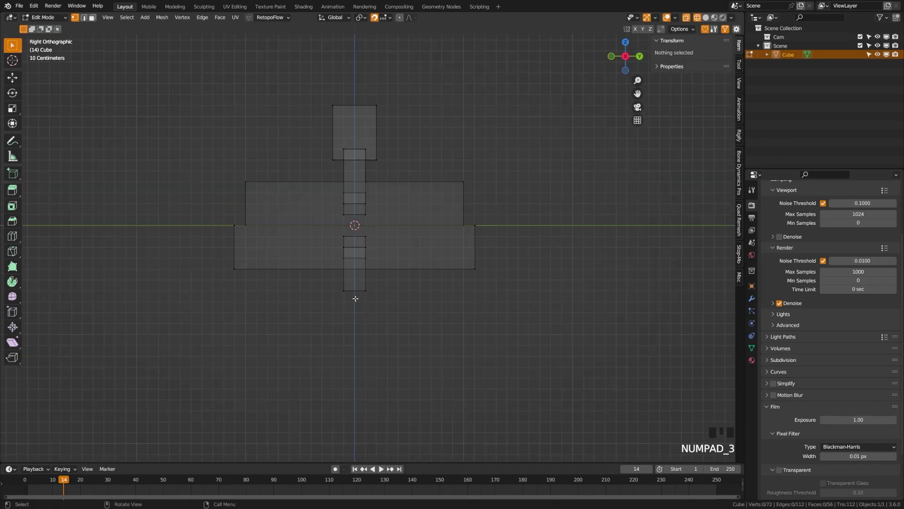
pyautogui.scroll(2, 355, 298)
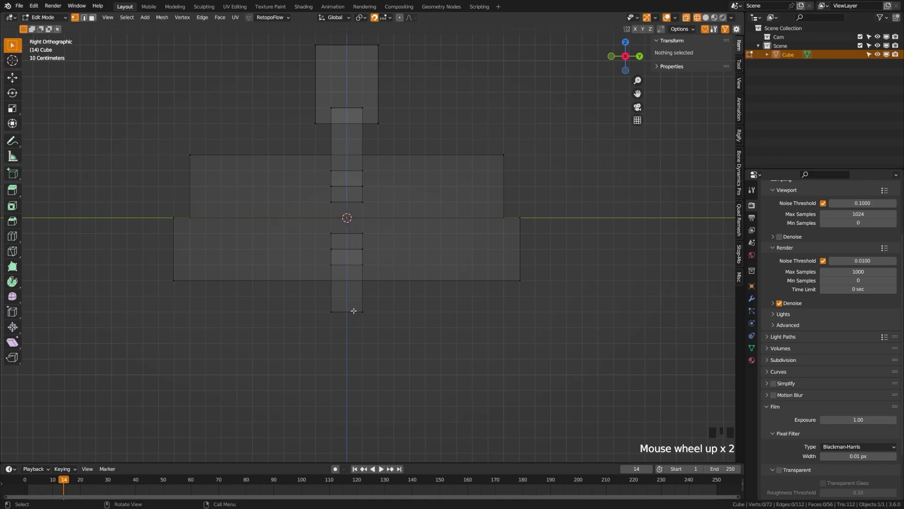
pyautogui.press('l')
pyautogui.moveTo(340, 313); pyautogui.dragTo(415, 326, button='middle')
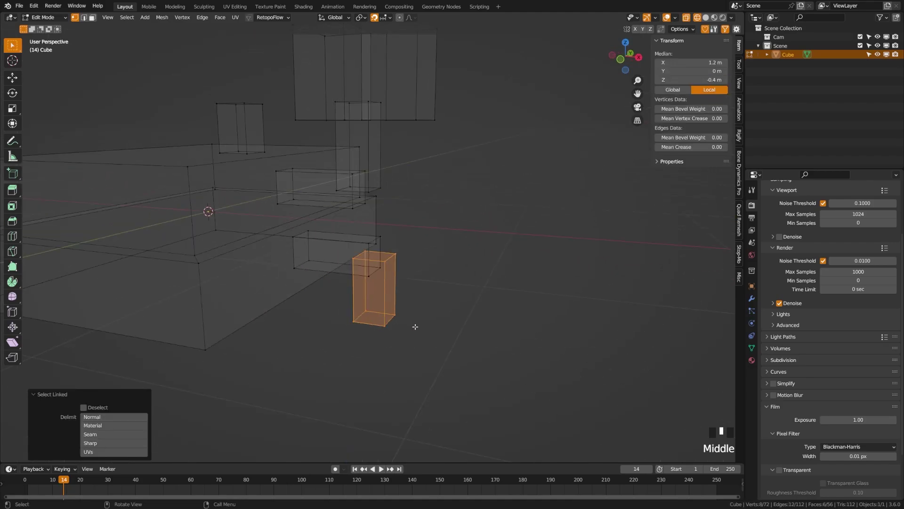
pyautogui.press('l')
pyautogui.press('KP_3')
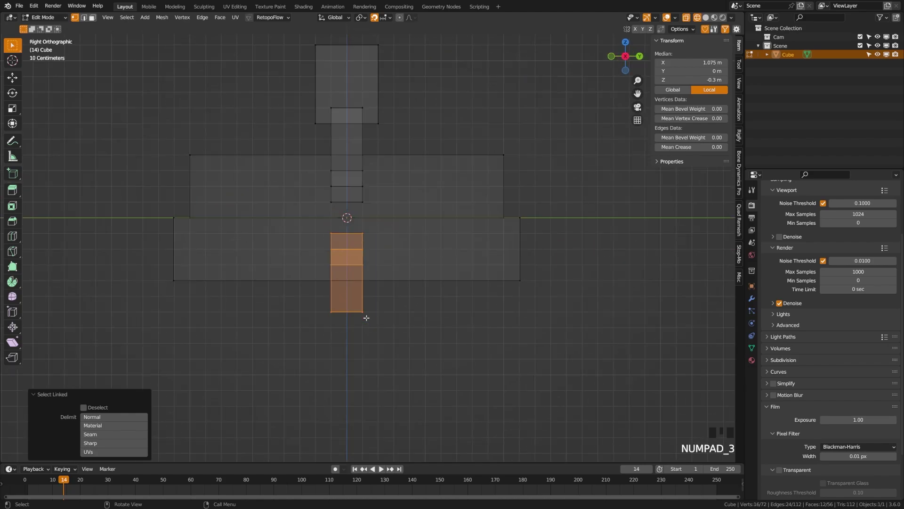
pyautogui.scroll(3, 367, 318)
pyautogui.scroll(-1, 366, 318)
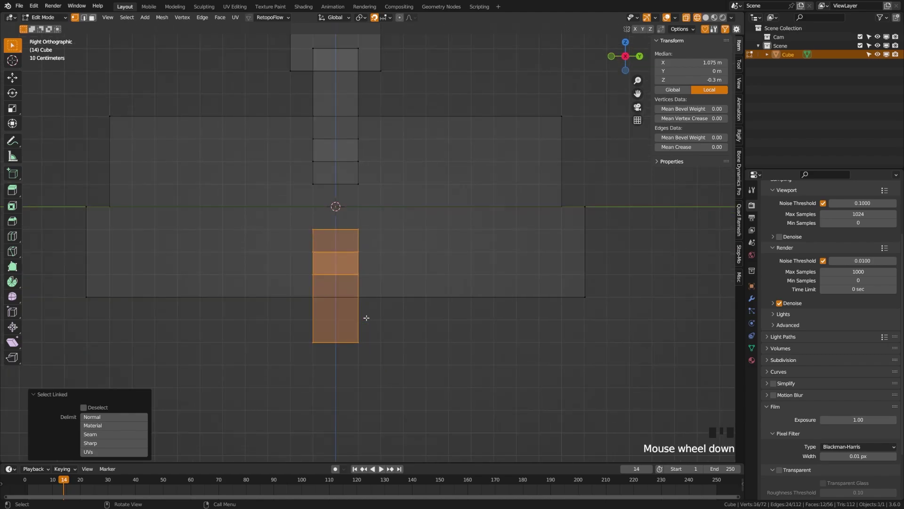
pyautogui.hotkey('shift', 'd')
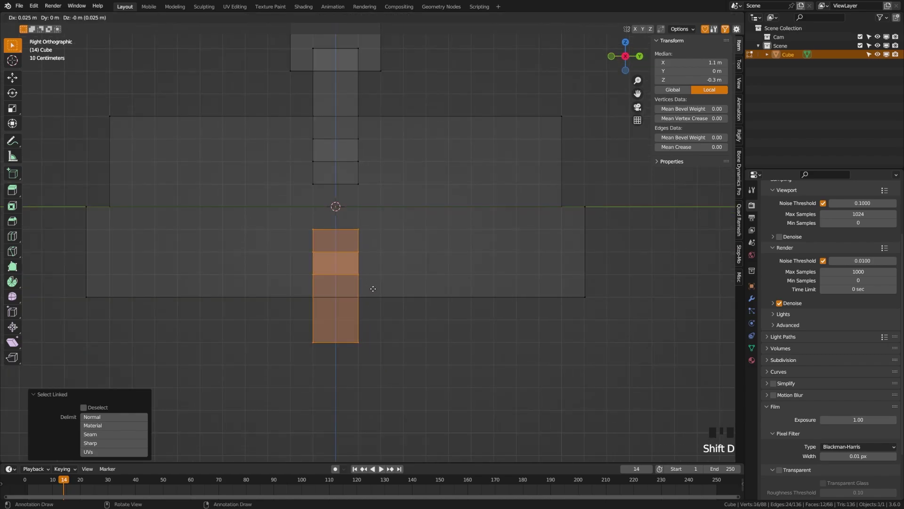
pyautogui.press('y')
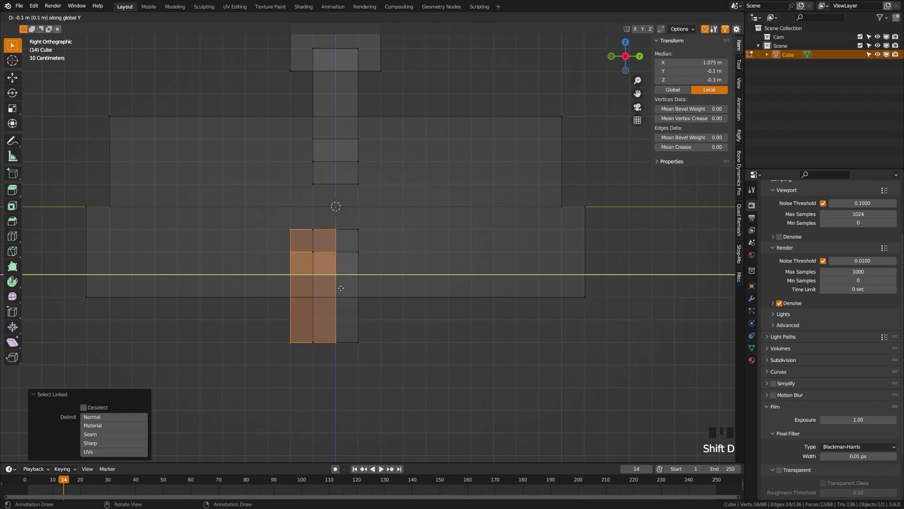
pyautogui.click(264, 285)
# Duplicate the leg copy along Y to Y 0.5 m on the other side of the middle leg, and deselect everything.
pyautogui.hotkey('alt', 'a')
pyautogui.moveTo(228, 321); pyautogui.dragTo(264, 337, button='middle')
pyautogui.hotkey('ctrl', 'z')
pyautogui.press('KP_3')
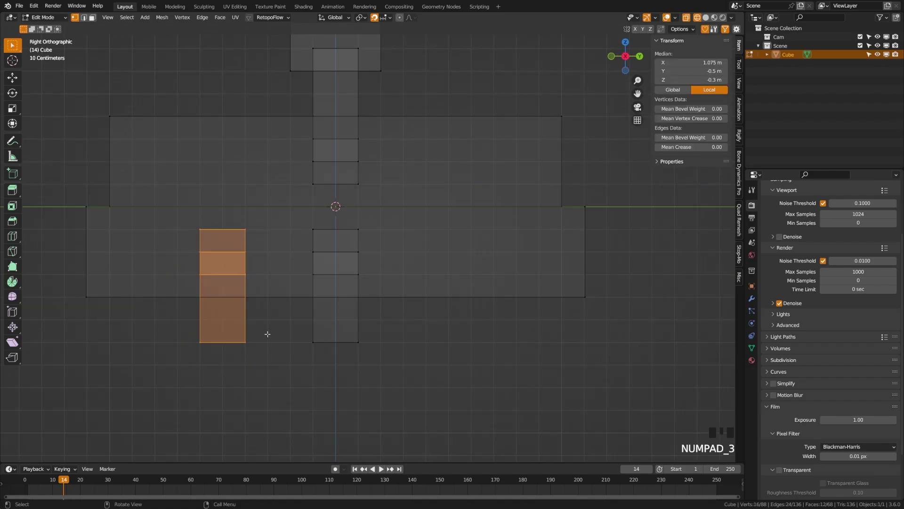
pyautogui.hotkey('shift', 'd')
pyautogui.press('y')
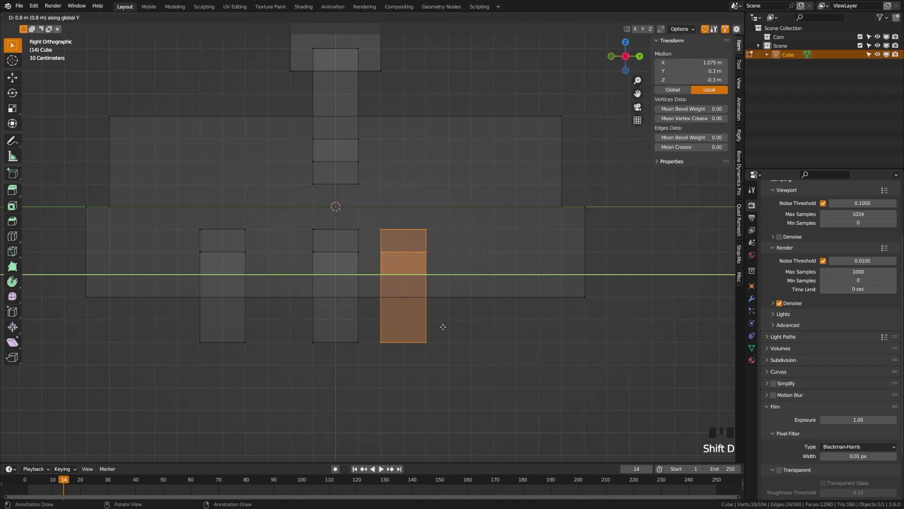
pyautogui.click(483, 323)
pyautogui.hotkey('alt', 'a')
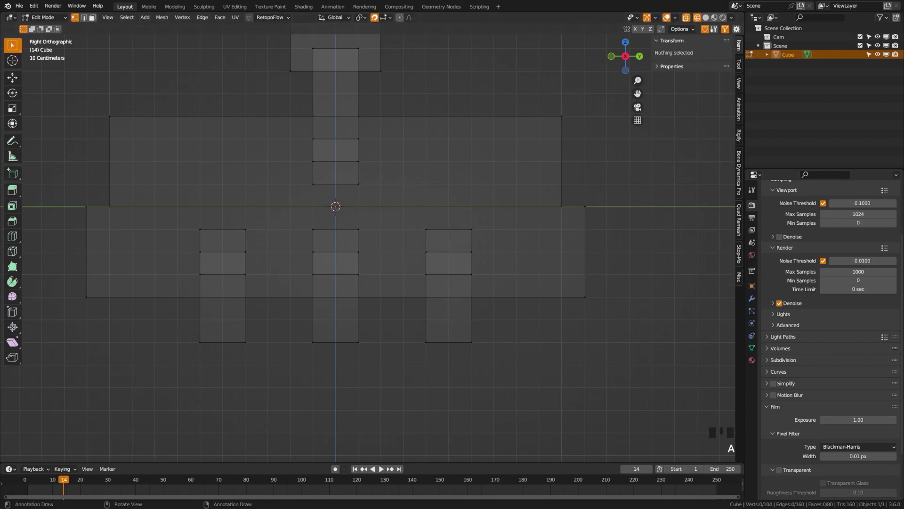
# Duplicate both segments of the leg at Y -0.5 m by -0.3 m along Y to add a fourth leg, and deselect everything.
pyautogui.click(270, 255)
pyautogui.click(249, 344)
pyautogui.moveTo(201, 291); pyautogui.dragTo(240, 290, button='middle')
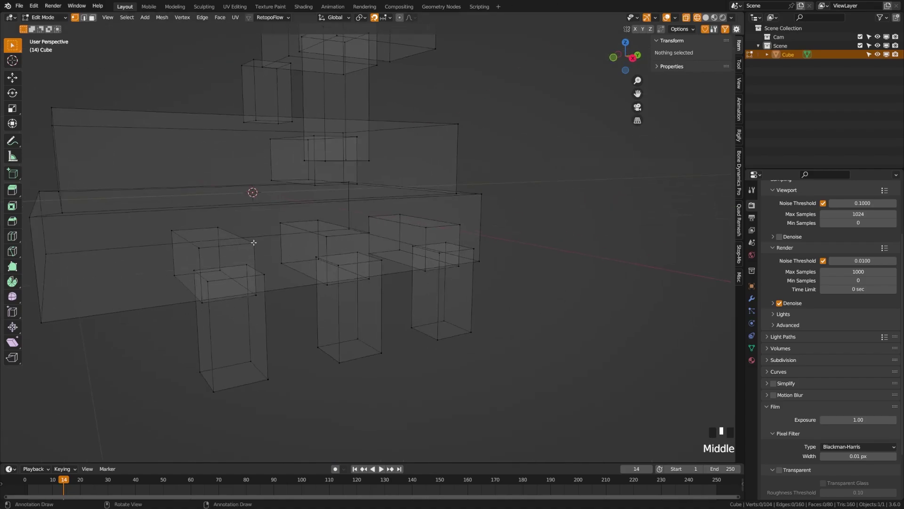
pyautogui.press('l')
pyautogui.press('l')
pyautogui.press('l')
pyautogui.press('KP_3')
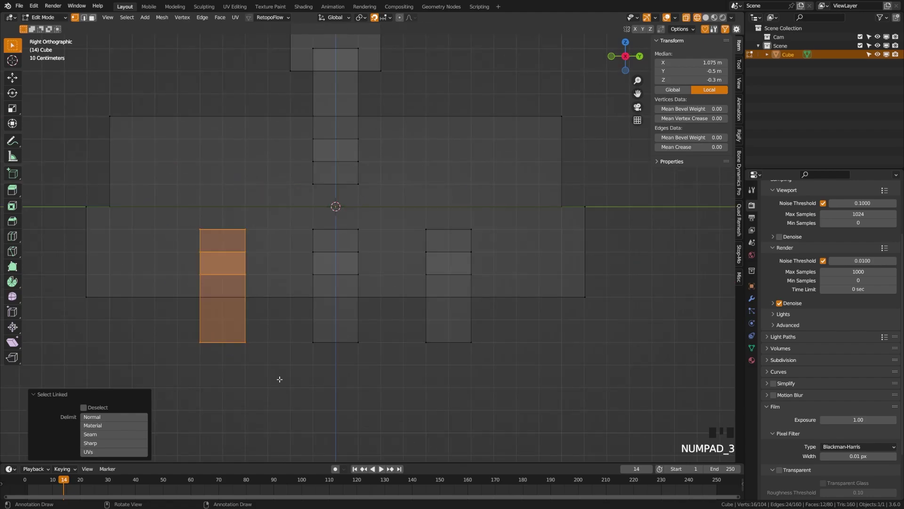
pyautogui.hotkey('shift', 'd')
pyautogui.press('y')
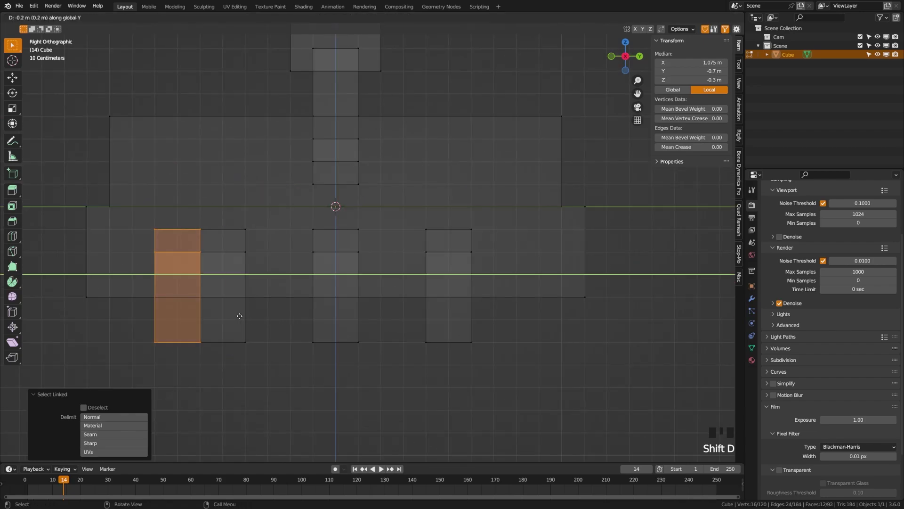
pyautogui.click(220, 319)
pyautogui.press('a')
pyautogui.press('a')
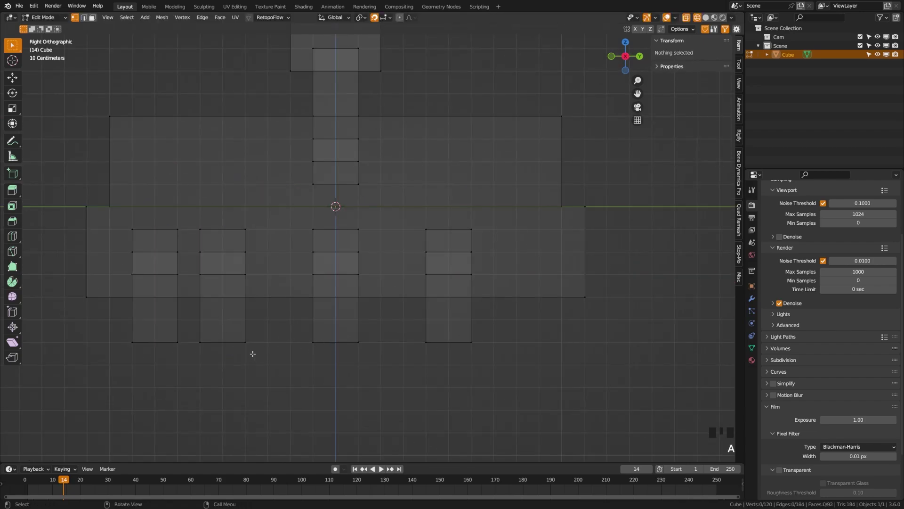
# Move the leg at Y -0.5 m to Y -0.3 m and the outermost leg to Y -0.6 m, and deselect everything.
pyautogui.press('l')
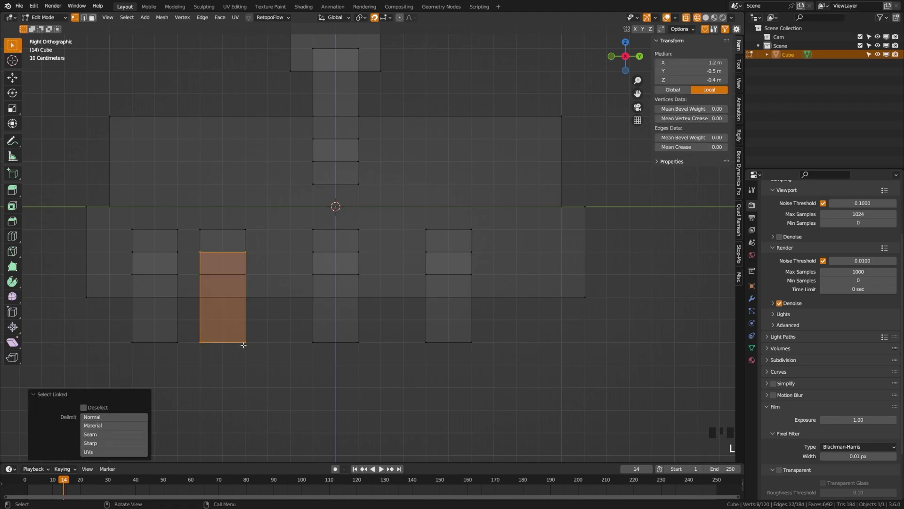
pyautogui.press('l')
pyautogui.press('g')
pyautogui.press('y')
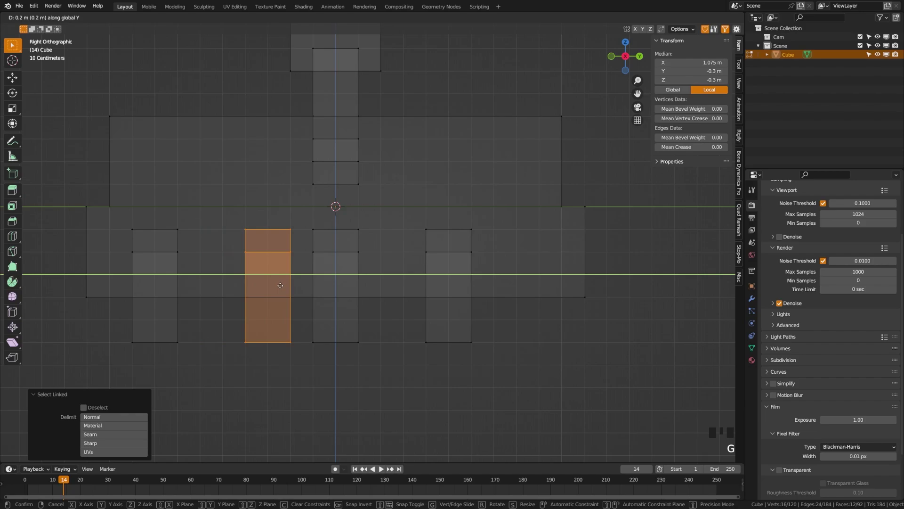
pyautogui.click(278, 286)
pyautogui.hotkey('alt', 'a')
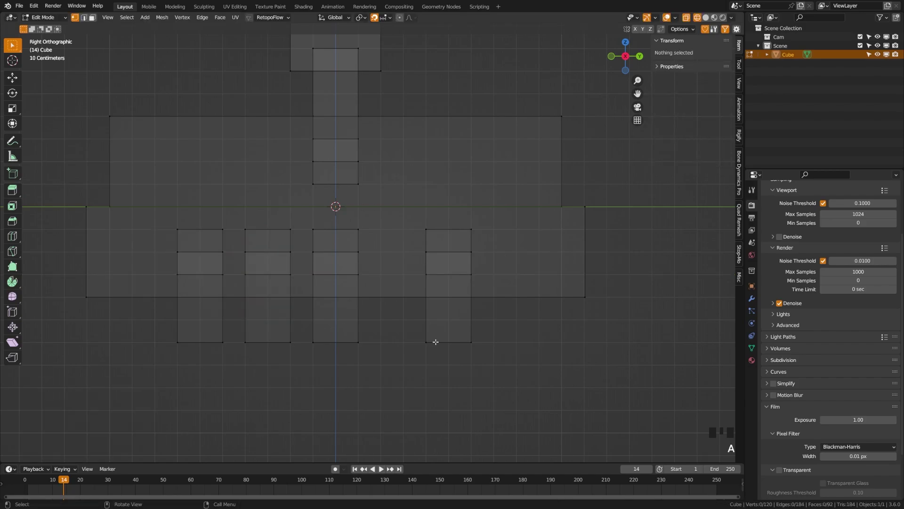
# Move both segments of the leg at Y 0.5 m along Y to Y 0.3 m, and deselect everything.
pyautogui.press('l')
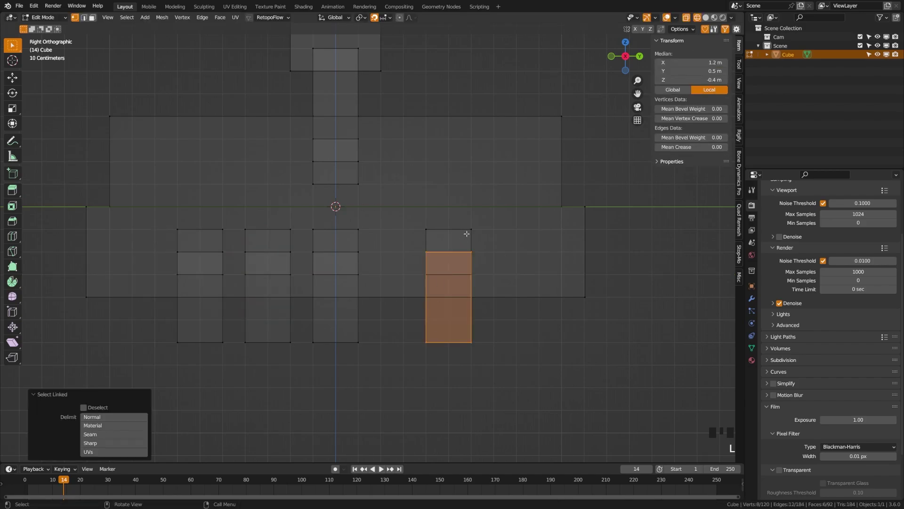
pyautogui.press('l')
pyautogui.press('g')
pyautogui.press('y')
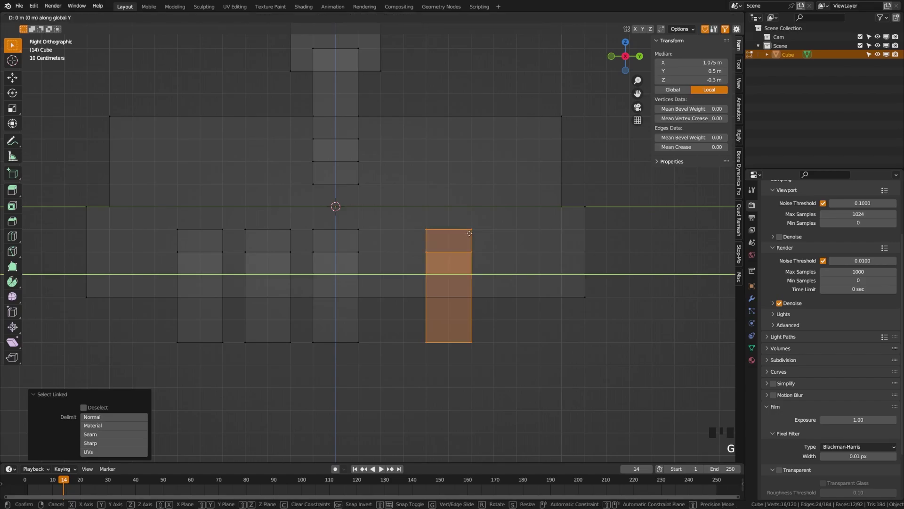
pyautogui.click(426, 233)
pyautogui.hotkey('alt', 'a')
pyautogui.moveTo(340, 293); pyautogui.dragTo(374, 307, button='middle')
pyautogui.scroll(1, 380, 317)
pyautogui.press('KP_3')
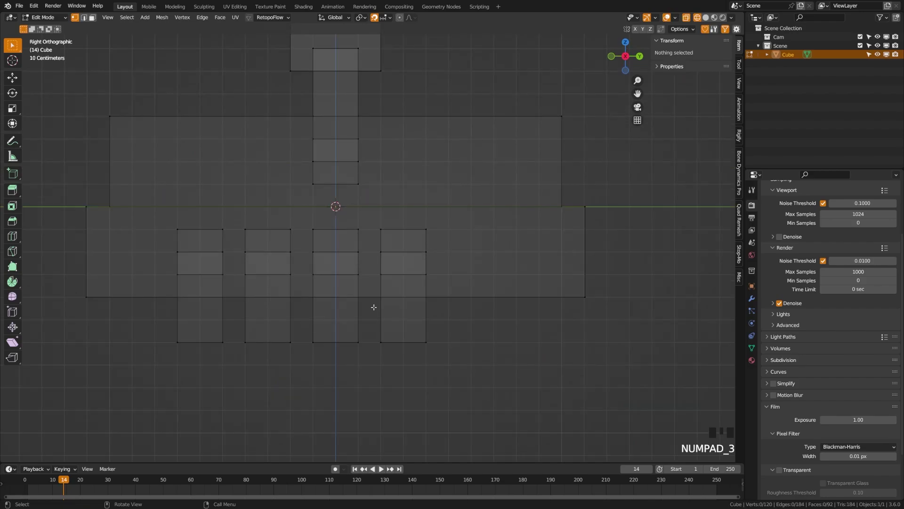
# Move the vertices at the -Y end of both body blocks along Y to a median of -0.75 m, and deselect everything.
pyautogui.moveTo(61, 92); pyautogui.dragTo(133, 329)
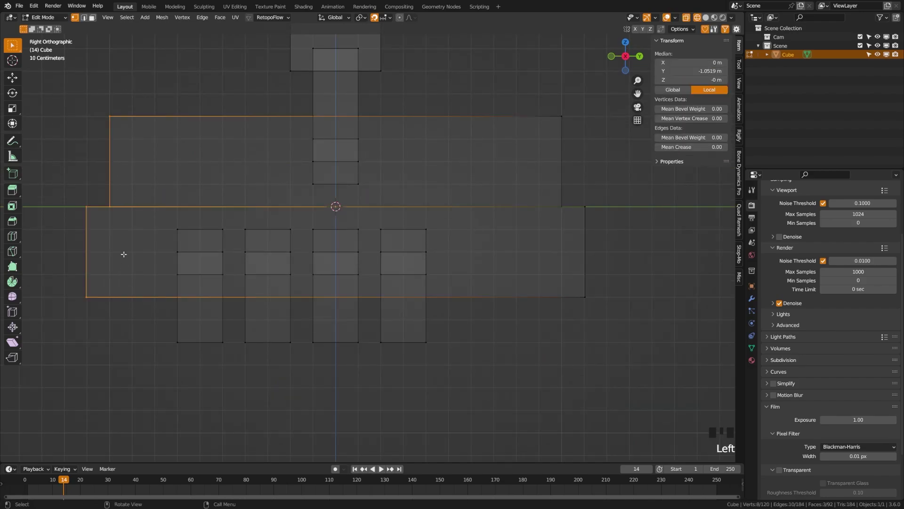
pyautogui.scroll(-2, 124, 253)
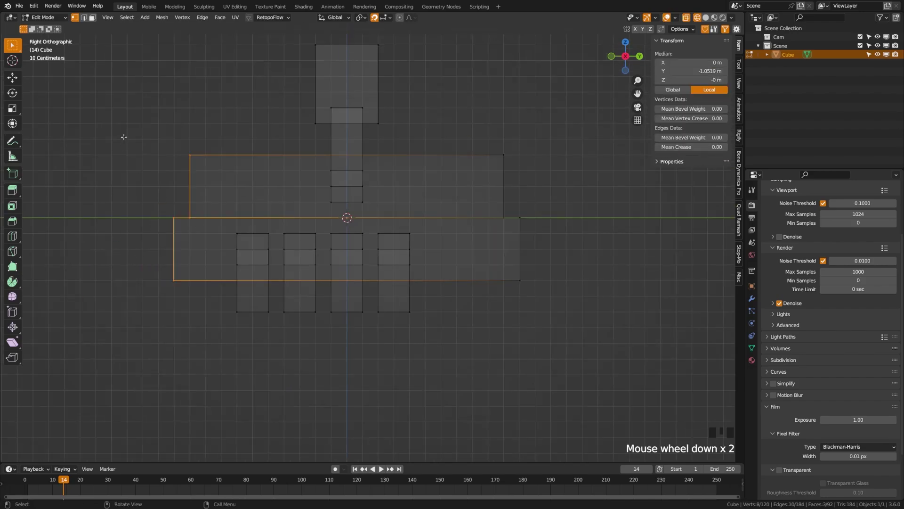
pyautogui.press('g')
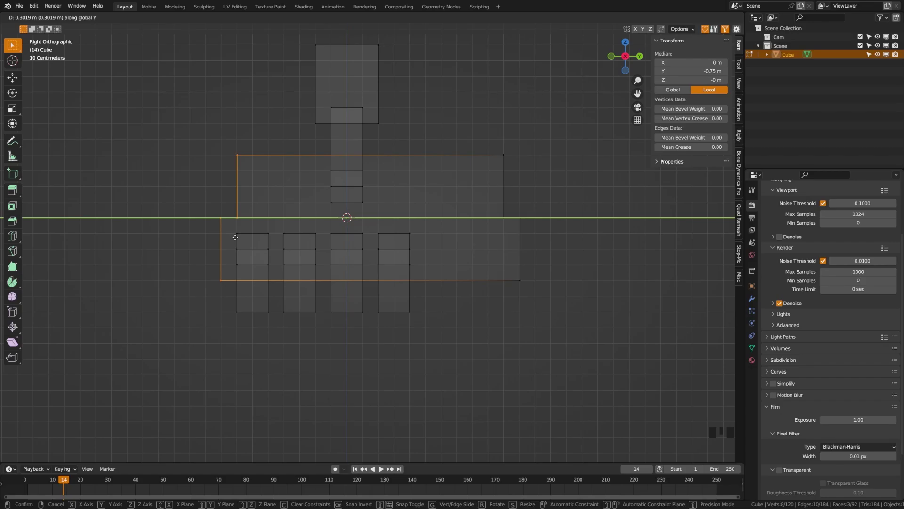
pyautogui.click(235, 237)
pyautogui.click(473, 238)
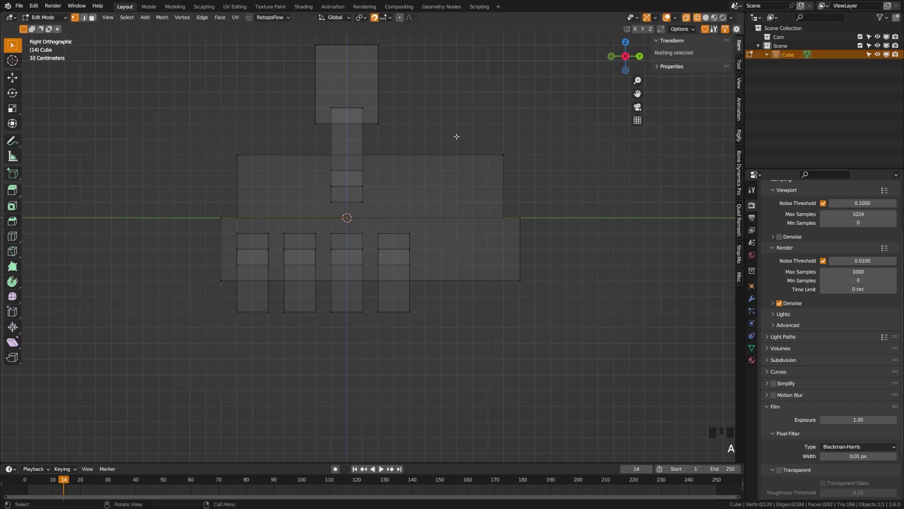
# Move the vertices at the +Y end of both body blocks inward to a median Y of 0.45 m, and deselect everything.
pyautogui.moveTo(456, 137); pyautogui.dragTo(558, 323)
pyautogui.press('g')
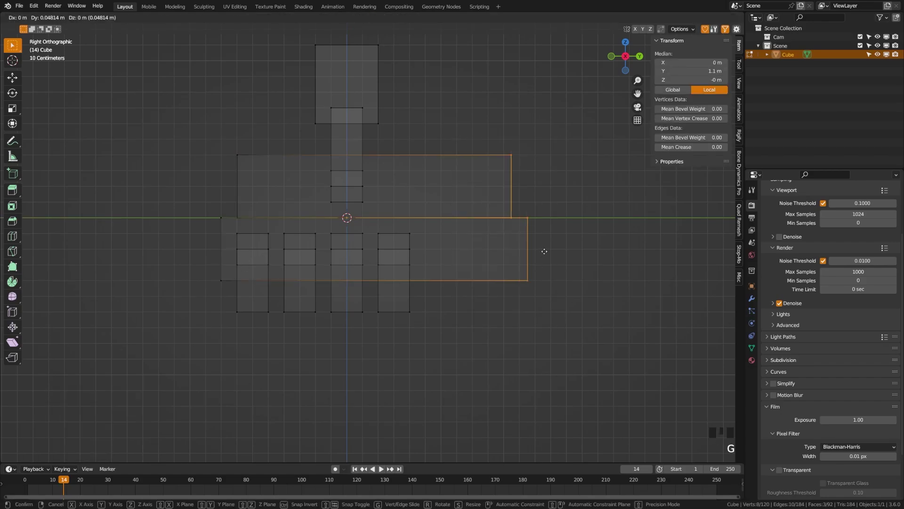
pyautogui.click(403, 256)
pyautogui.hotkey('alt', 'a')
pyautogui.moveTo(317, 268); pyautogui.dragTo(334, 303, button='middle')
pyautogui.press('KP_3')
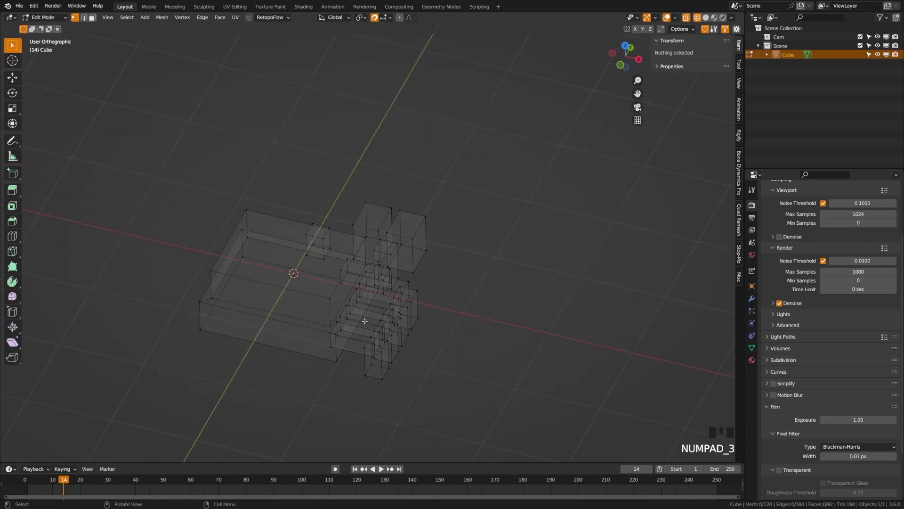
# Move both body blocks and all four legs together by 0.15 m along Y, centring them at Y 0 m.
pyautogui.scroll(2, 365, 321)
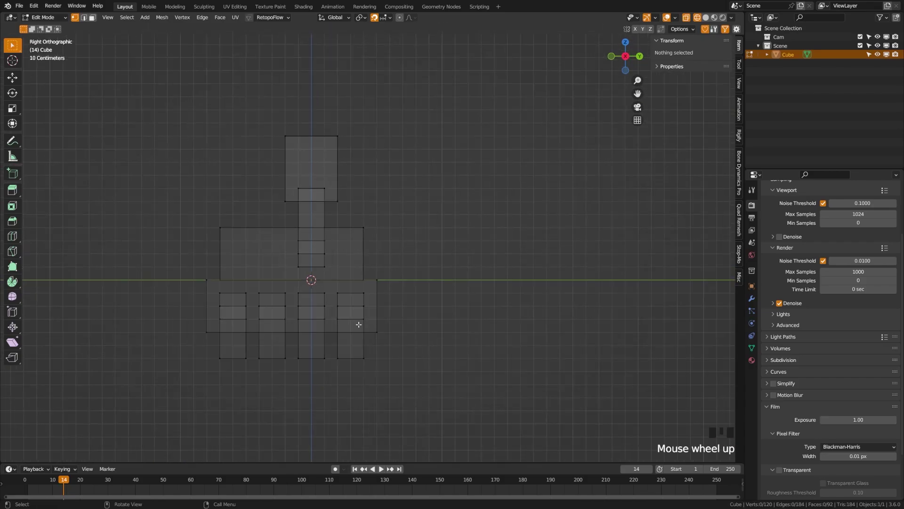
pyautogui.moveTo(172, 384); pyautogui.dragTo(427, 289)
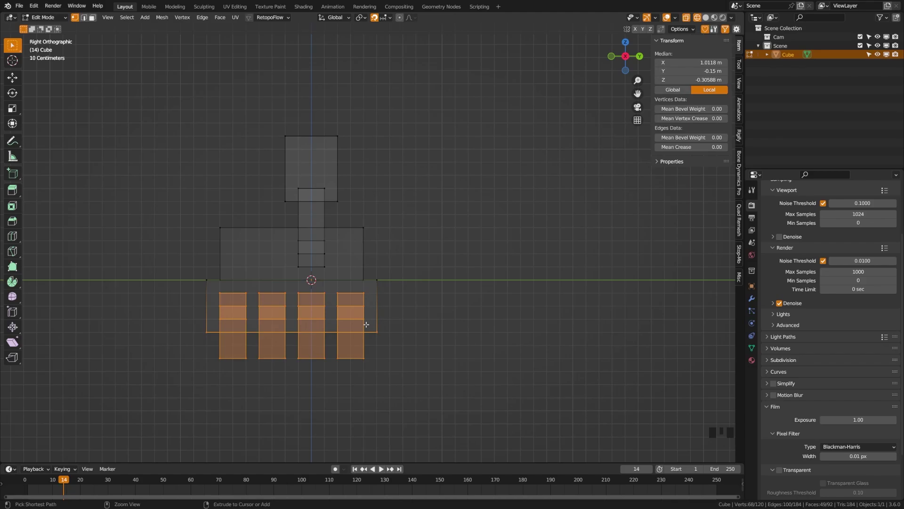
pyautogui.press('ctrl+KP_Add')
pyautogui.press('ctrl+KP_Add')
pyautogui.press('ctrl+KP_Add')
pyautogui.press('ctrl+KP_Add')
pyautogui.press('ctrl+KP_Add')
pyautogui.press('ctrl+KP_Add')
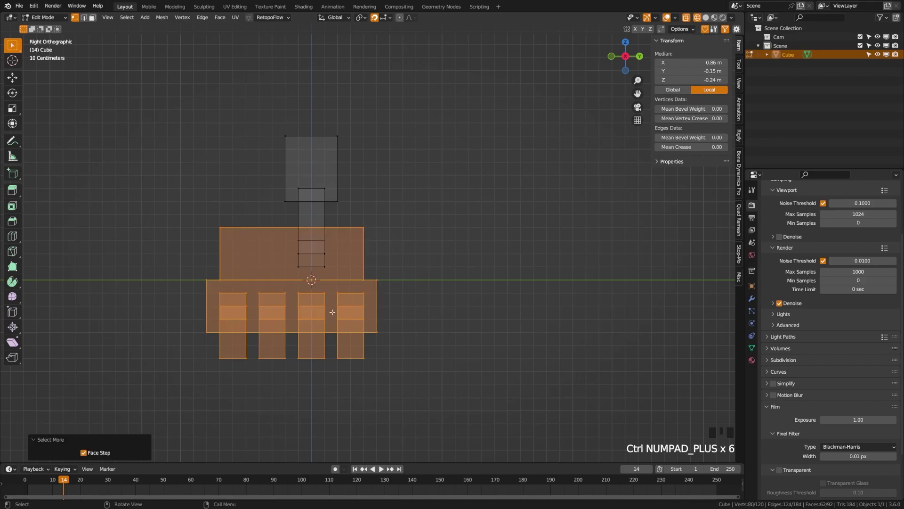
pyautogui.press('g')
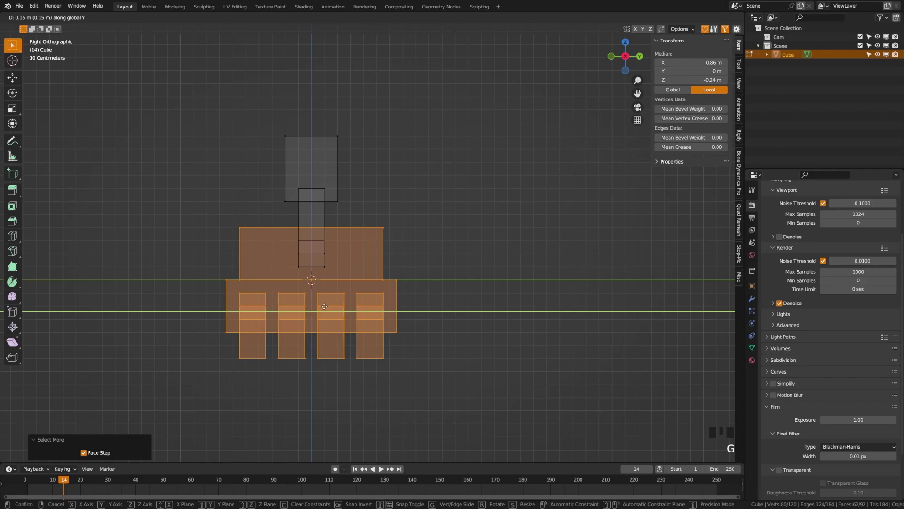
pyautogui.click(325, 306)
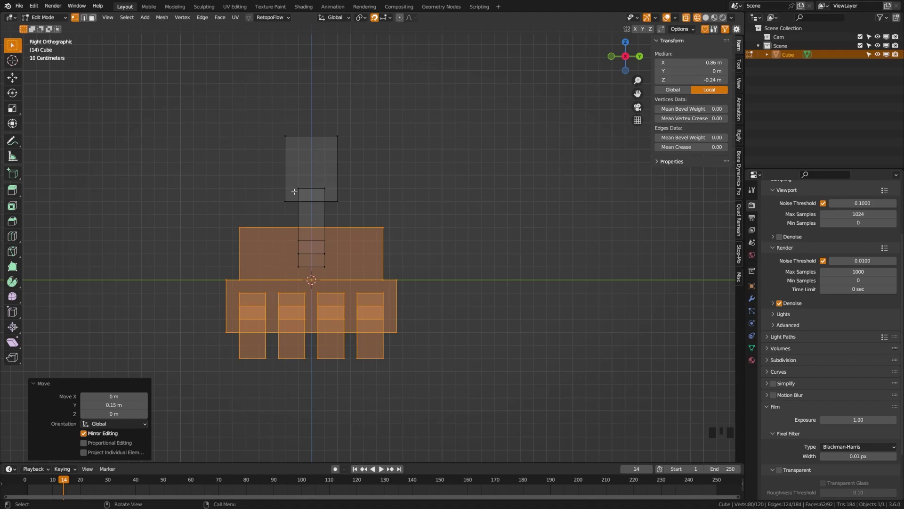
# Move the whole eye stalk block by -0.3 m along Y in the see-through right view.
pyautogui.moveTo(287, 269)
pyautogui.mouseDown(button='middle')
pyautogui.moveTo(326, 247)
pyautogui.moveTo(366, 272)
pyautogui.moveTo(295, 235)
pyautogui.mouseUp(button='middle')
pyautogui.hotkey('alt', 'z')
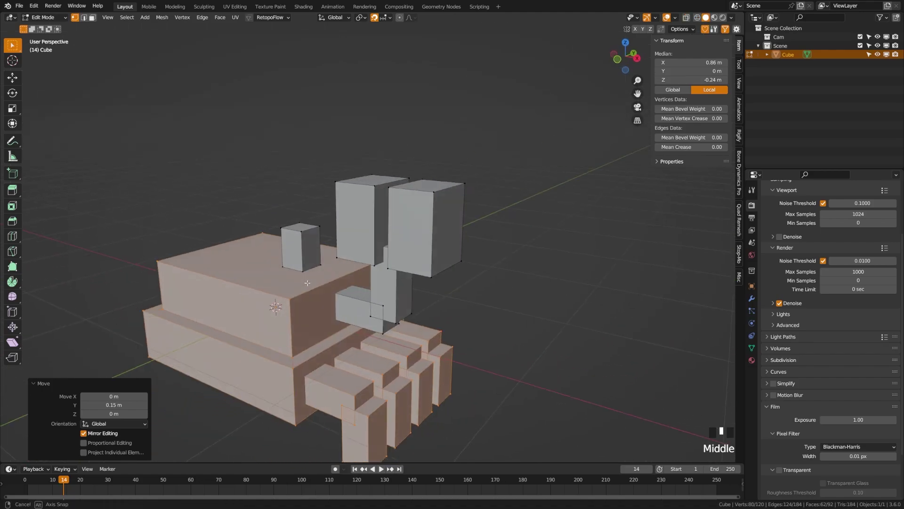
pyautogui.hotkey('alt', 'a')
pyautogui.press('3')
pyautogui.click(294, 254)
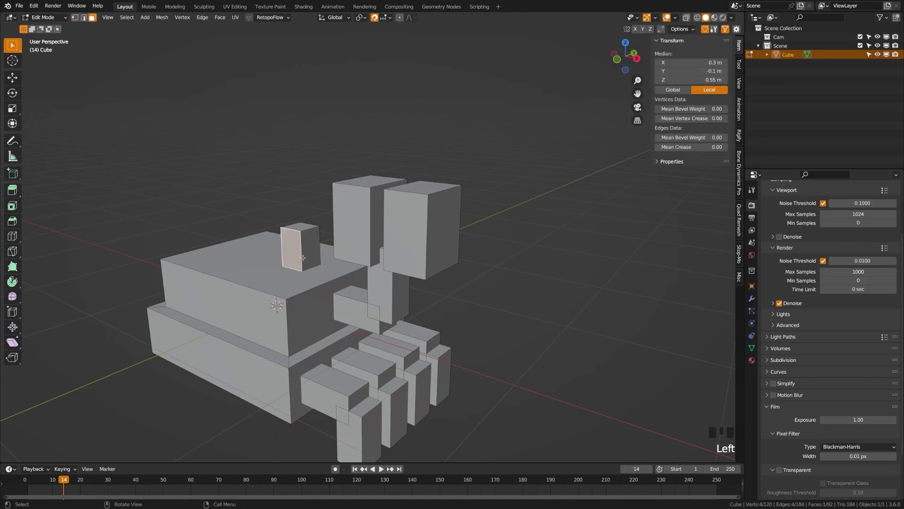
pyautogui.hotkey('ctrl', 'l')
pyautogui.press('g')
pyautogui.press('Escape')
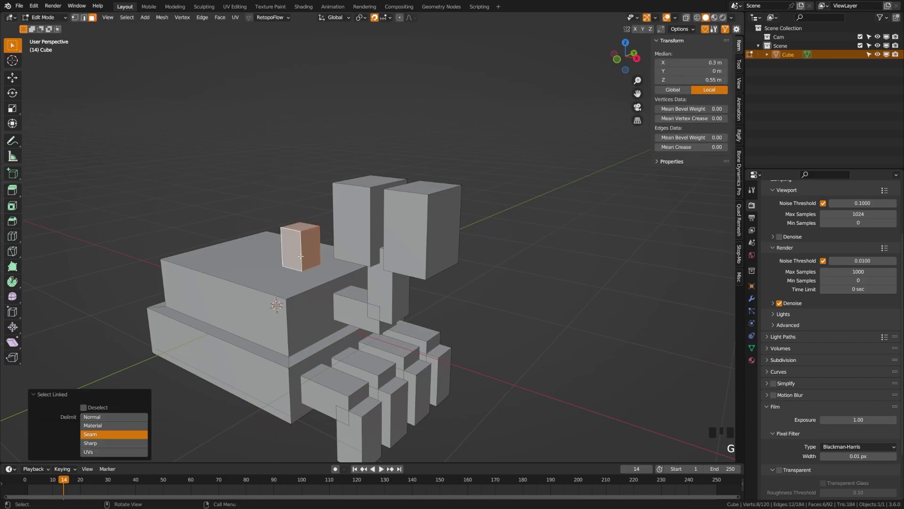
pyautogui.press('KP_3')
pyautogui.hotkey('alt', 'z')
pyautogui.scroll(4, 252, 257)
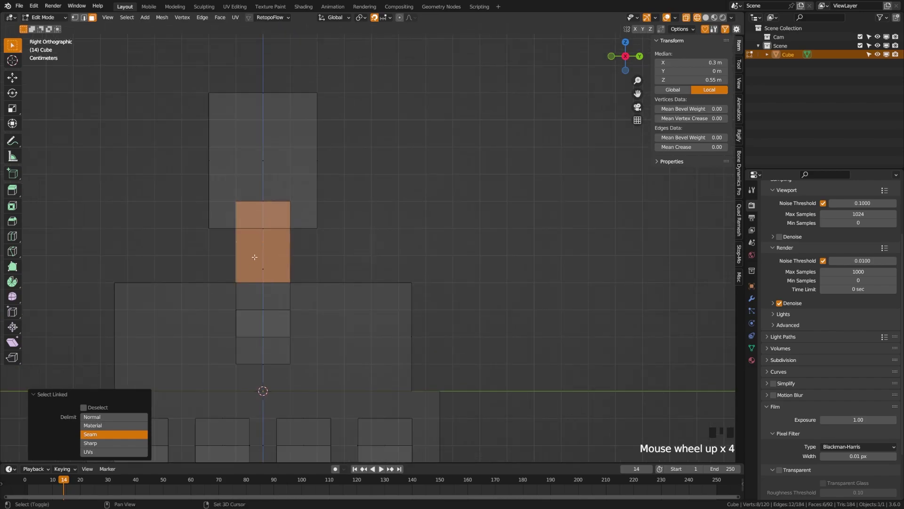
pyautogui.keyDown('shift'); pyautogui.moveTo(254, 258); pyautogui.dragTo(313, 287, button='middle'); pyautogui.keyUp('shift')
pyautogui.press('g')
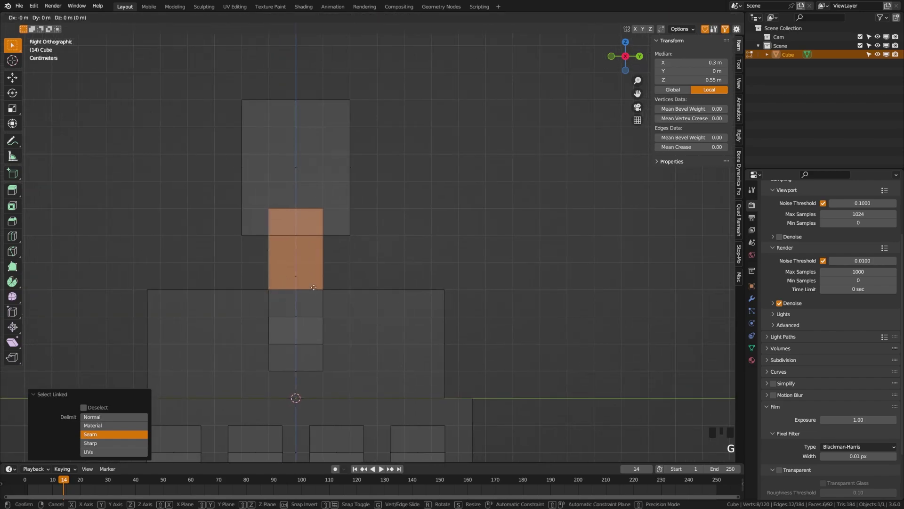
pyautogui.press('y')
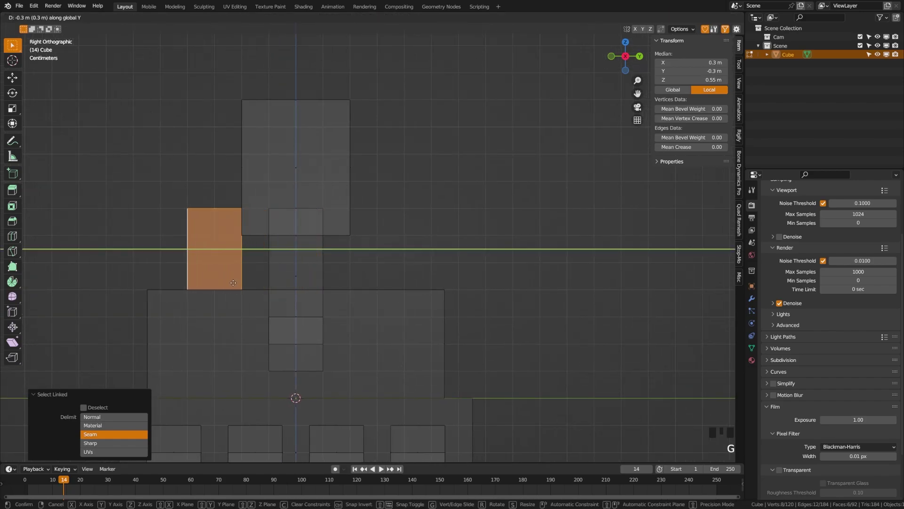
pyautogui.click(236, 282)
pyautogui.scroll(-2, 251, 290)
pyautogui.scroll(-2, 251, 289)
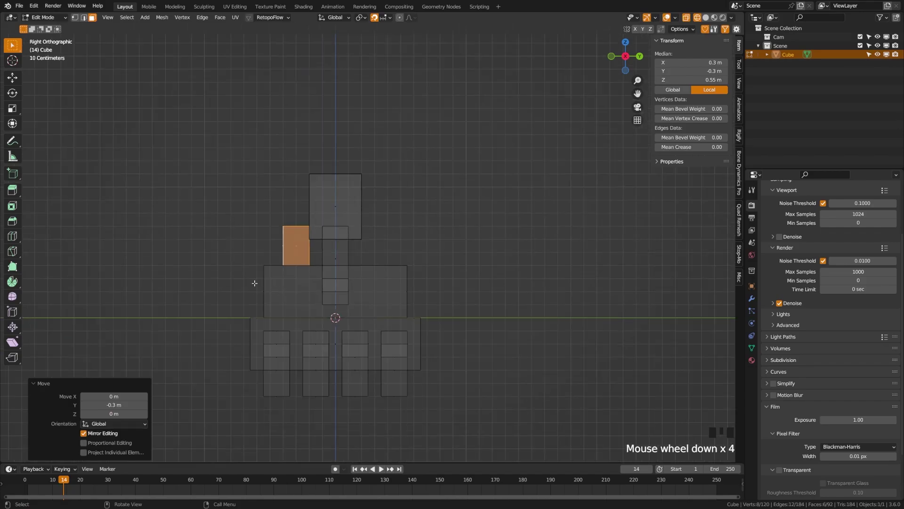
# Show the whole crab see-through in the front view.
pyautogui.moveTo(256, 283)
pyautogui.mouseDown(button='middle')
pyautogui.moveTo(332, 311)
pyautogui.moveTo(306, 349)
pyautogui.moveTo(272, 313)
pyautogui.moveTo(288, 313)
pyautogui.mouseUp(button='middle')
pyautogui.hotkey('alt', 'z')
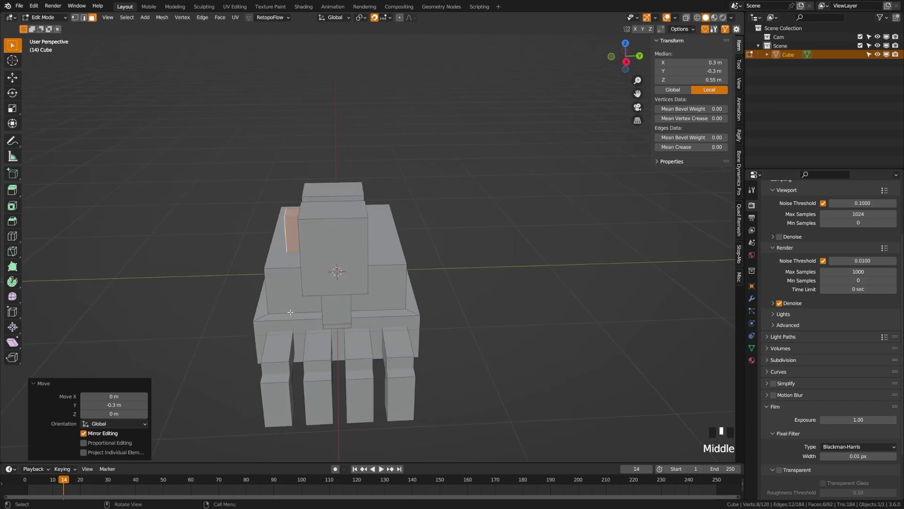
pyautogui.press('KP_1')
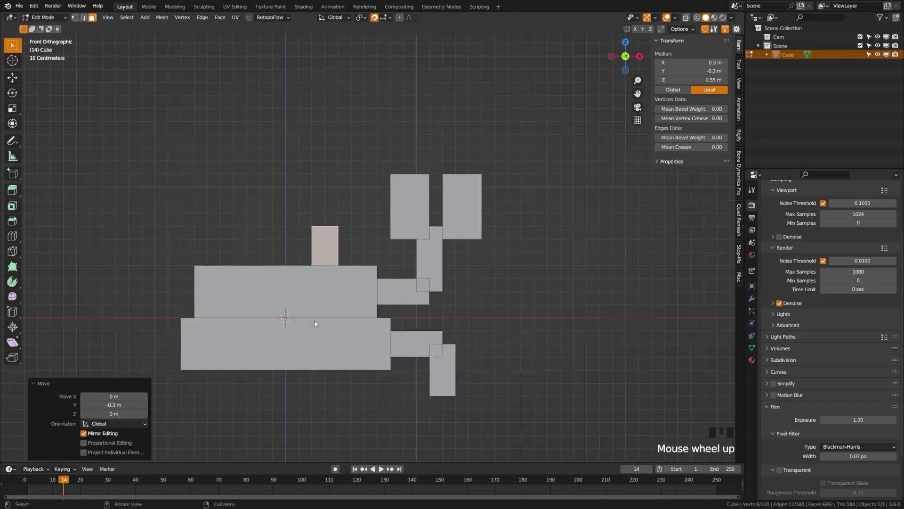
pyautogui.press('Tab')
pyautogui.keyDown('shift'); pyautogui.moveTo(314, 337); pyautogui.dragTo(322, 276, button='middle'); pyautogui.keyUp('shift')
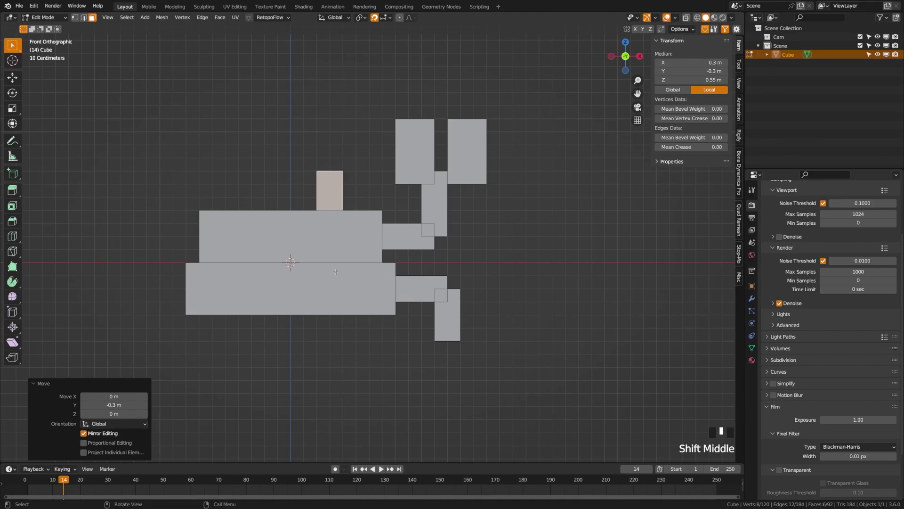
pyautogui.hotkey('alt', 'z')
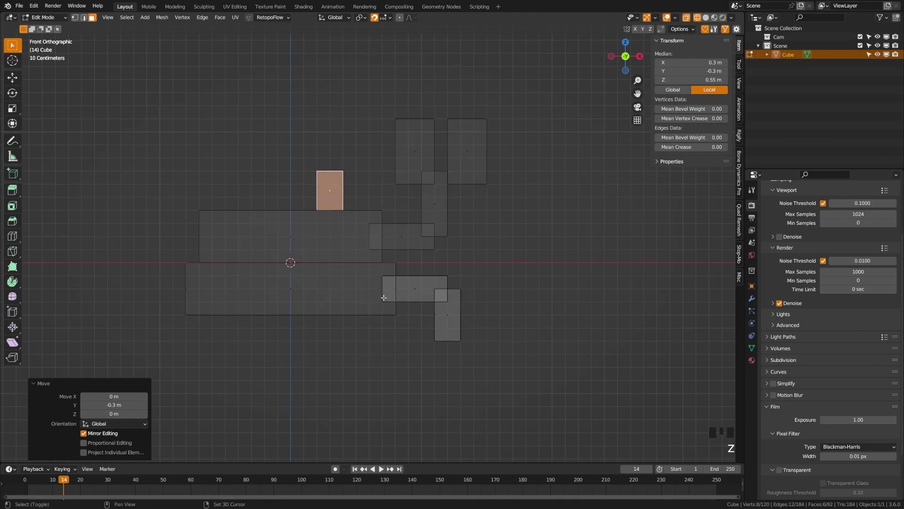
pyautogui.keyDown('shift'); pyautogui.moveTo(380, 237); pyautogui.dragTo(361, 291, button='middle'); pyautogui.keyUp('shift')
pyautogui.press('a')
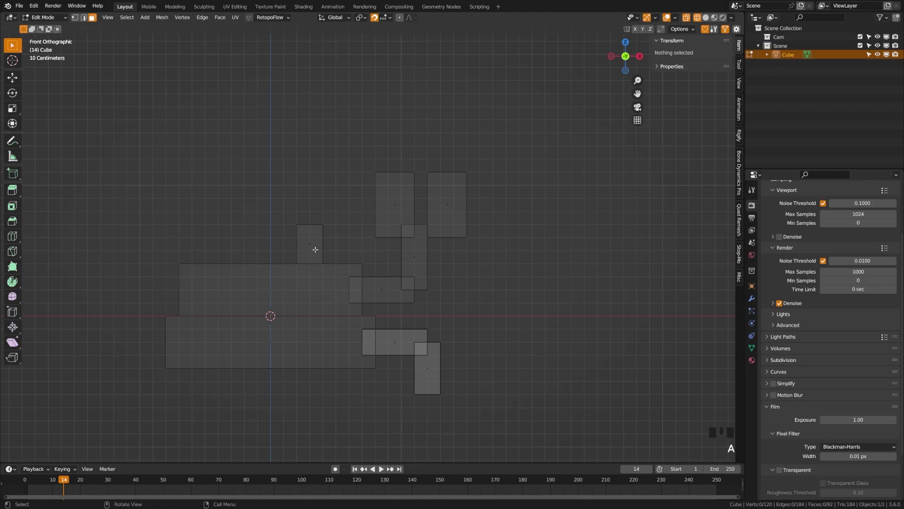
pyautogui.press('l')
pyautogui.press('l')
pyautogui.press('l')
pyautogui.press('l')
pyautogui.press('l')
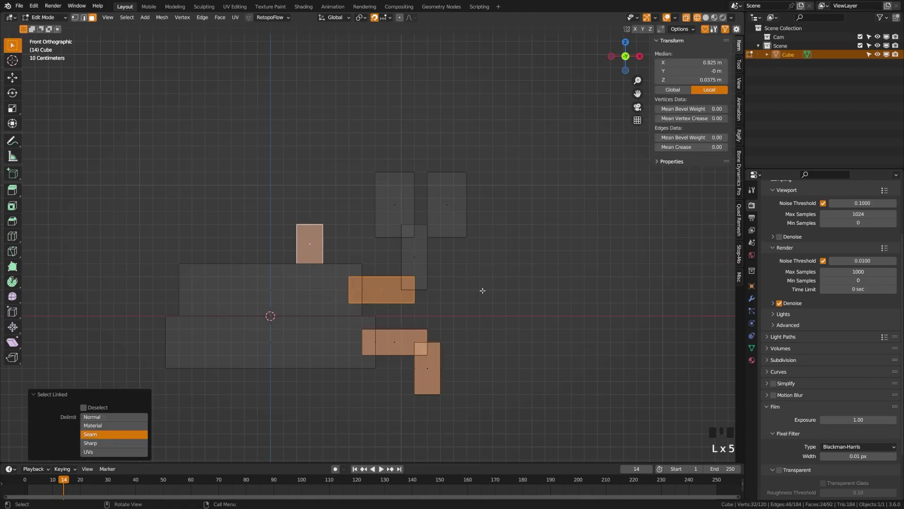
pyautogui.moveTo(489, 307); pyautogui.dragTo(417, 398)
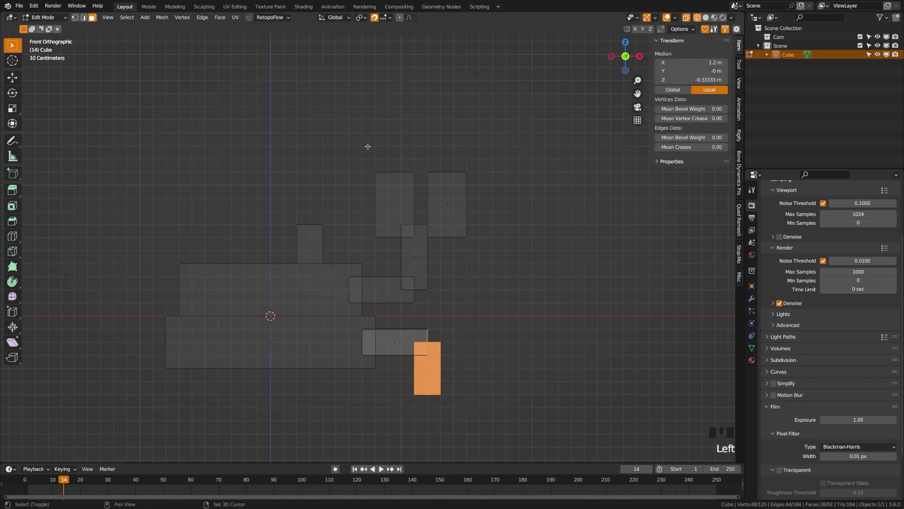
# Symmetrize the eye stalk, arm, claw and all four legs from +X to -X, leaving the body blocks out of the selection.
pyautogui.press('1')
pyautogui.moveTo(368, 147); pyautogui.dragTo(485, 302)
pyautogui.keyDown('shift'); pyautogui.click(427, 367); pyautogui.keyUp('shift')
pyautogui.keyDown('shift'); pyautogui.click(350, 243); pyautogui.keyUp('shift')
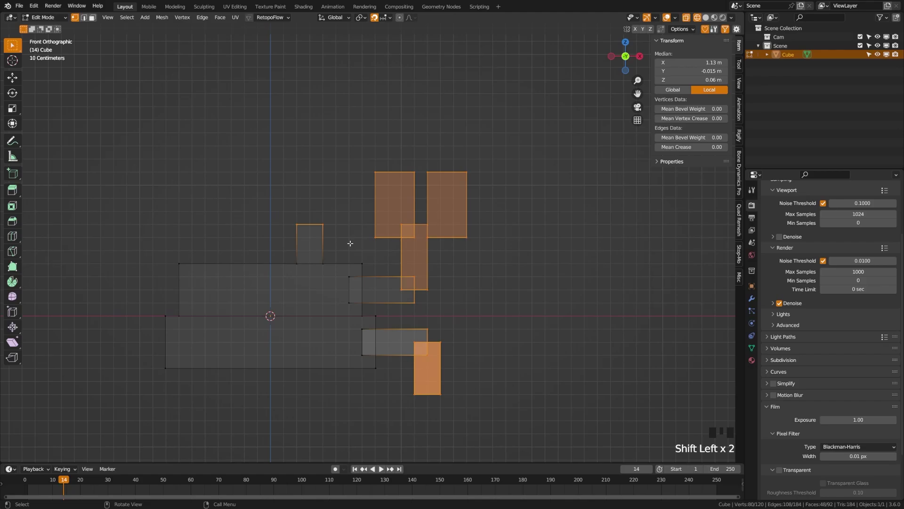
pyautogui.press('ctrl+KP_Add')
pyautogui.press('ctrl+KP_Add')
pyautogui.press('ctrl+KP_Add')
pyautogui.press('ctrl+KP_Add')
pyautogui.press('ctrl+KP_Add')
pyautogui.press('ctrl+KP_Add')
pyautogui.press('ctrl+KP_Add')
pyautogui.press('ctrl+KP_Add')
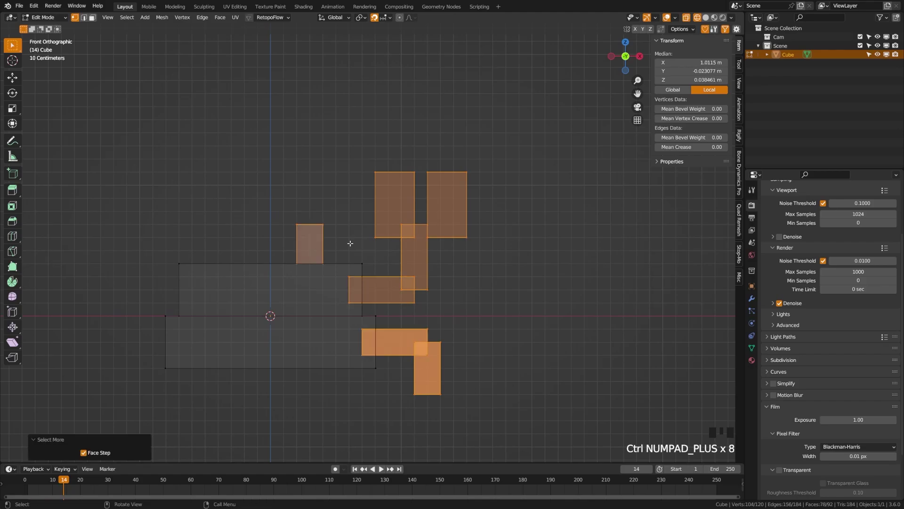
pyautogui.moveTo(350, 243); pyautogui.dragTo(362, 302, button='middle')
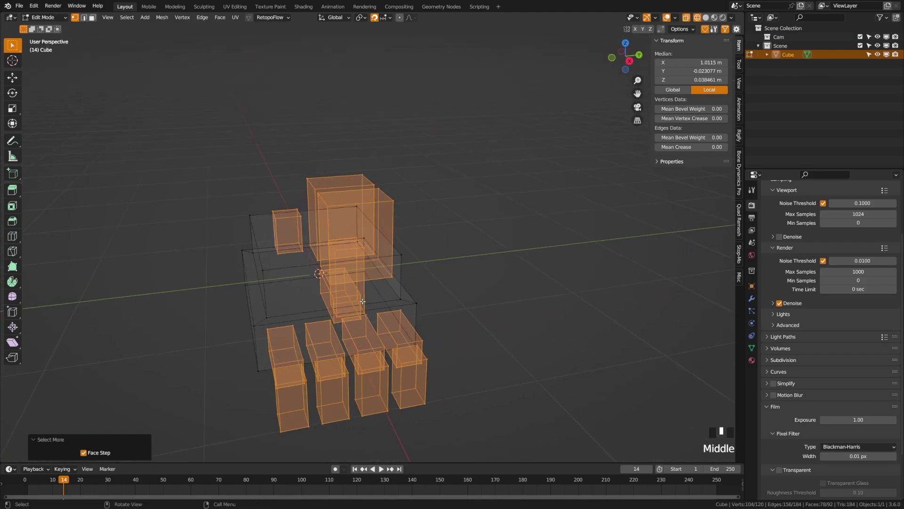
pyautogui.press('KP_1')
pyautogui.press('space')
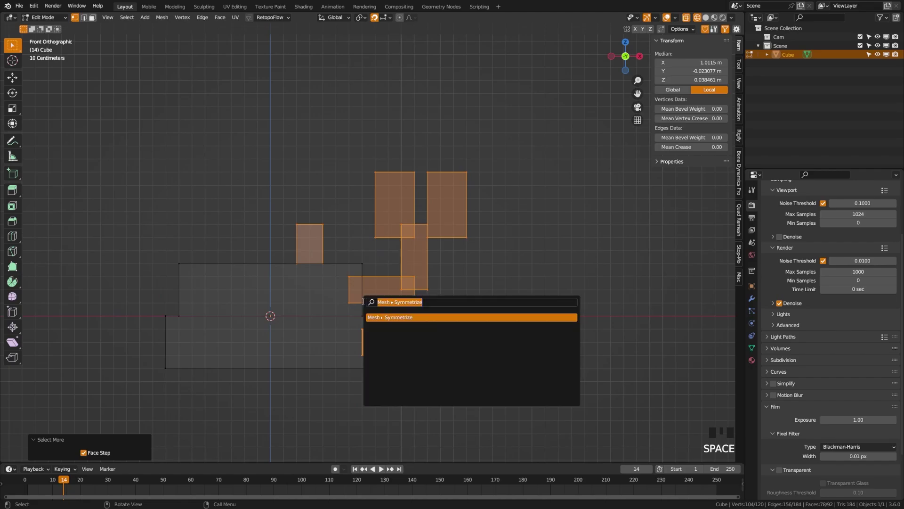
pyautogui.write('symm')
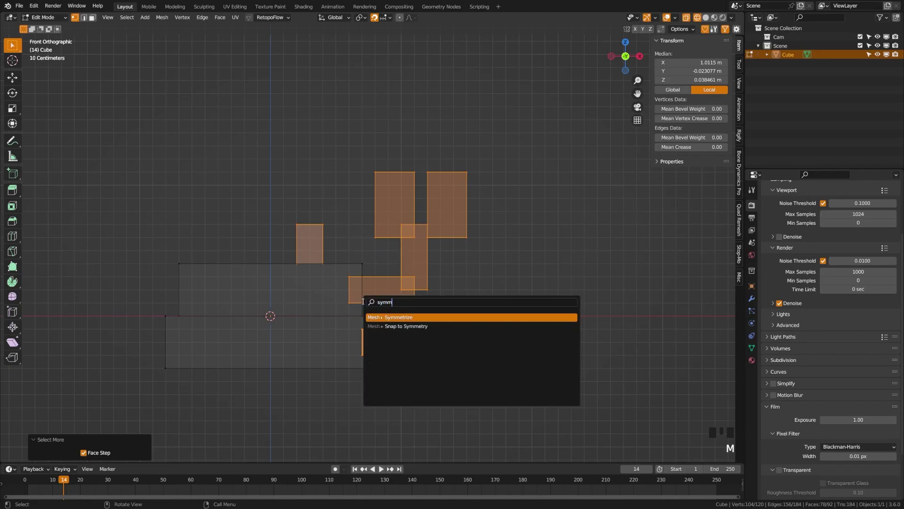
pyautogui.press('Return')
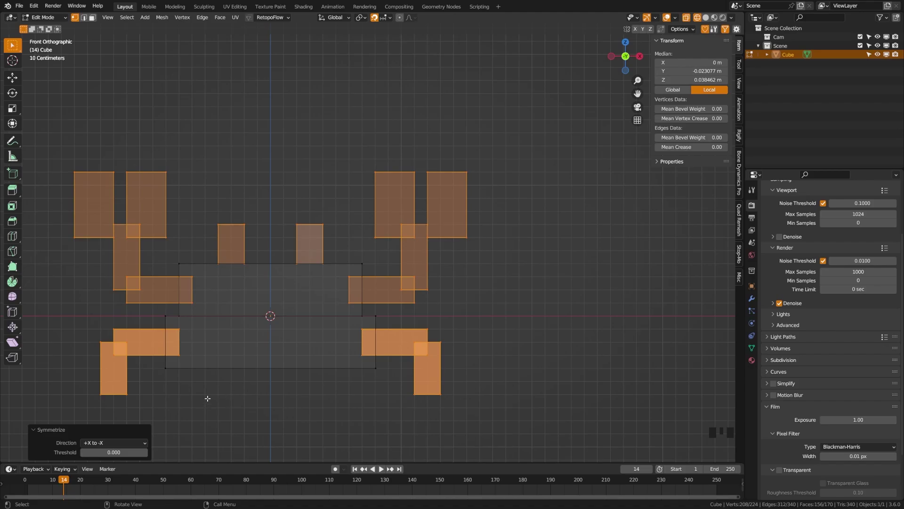
pyautogui.click(103, 443)
pyautogui.click(111, 443)
# Deselect everything and examine the mirrored crab in perspective and in the see-through front view.
pyautogui.hotkey('alt', 'a')
pyautogui.moveTo(422, 193); pyautogui.dragTo(366, 304, button='middle')
pyautogui.hotkey('alt', 'z')
pyautogui.scroll(-2, 362, 332)
pyautogui.press('KP_1')
pyautogui.hotkey('alt', 'z')
pyautogui.scroll(-1, 337, 341)
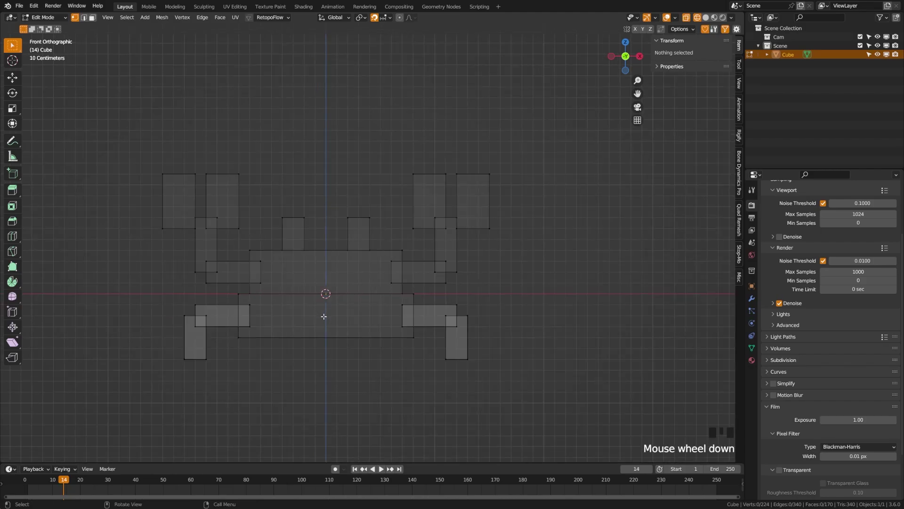
# Select every block of the crab in the see-through front view and snap the selection to the grid.
pyautogui.scroll(2, 336, 340)
pyautogui.keyDown('shift'); pyautogui.moveTo(337, 341); pyautogui.dragTo(376, 325, button='middle'); pyautogui.keyUp('shift')
pyautogui.press('a')
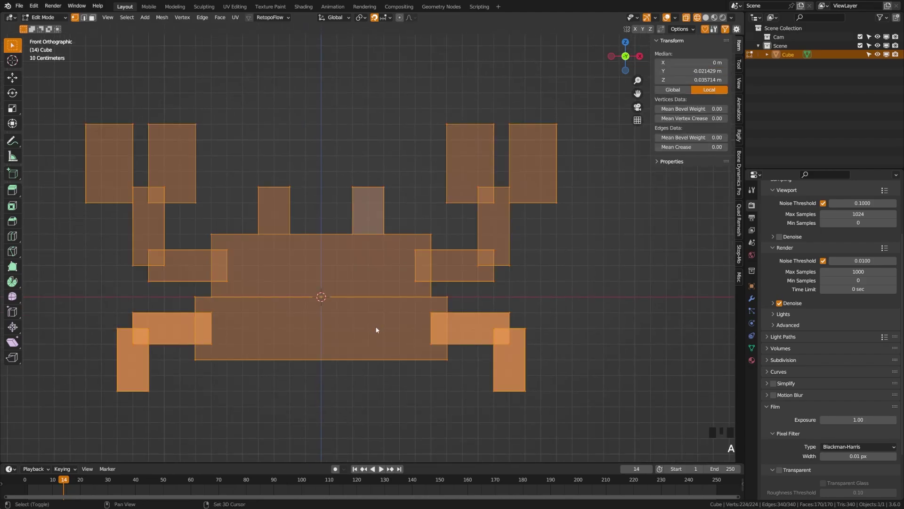
pyautogui.hotkey('shift', 's')
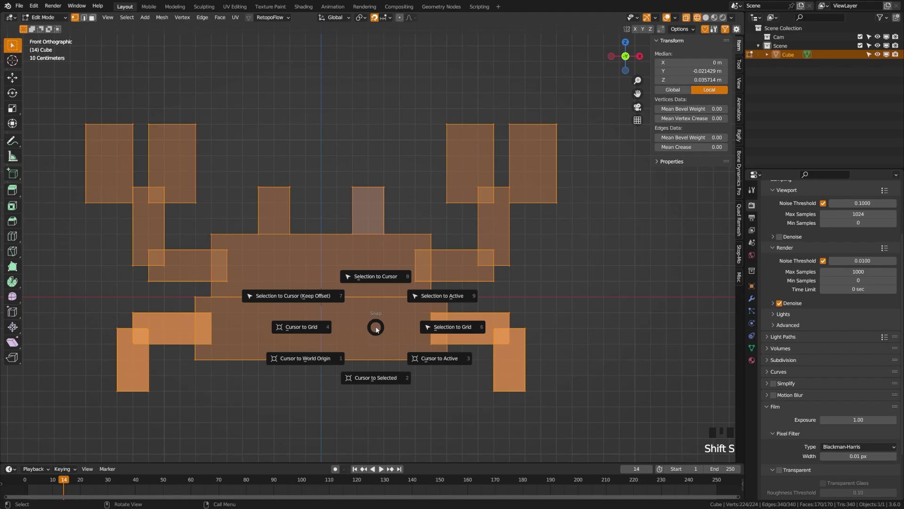
pyautogui.click(427, 327)
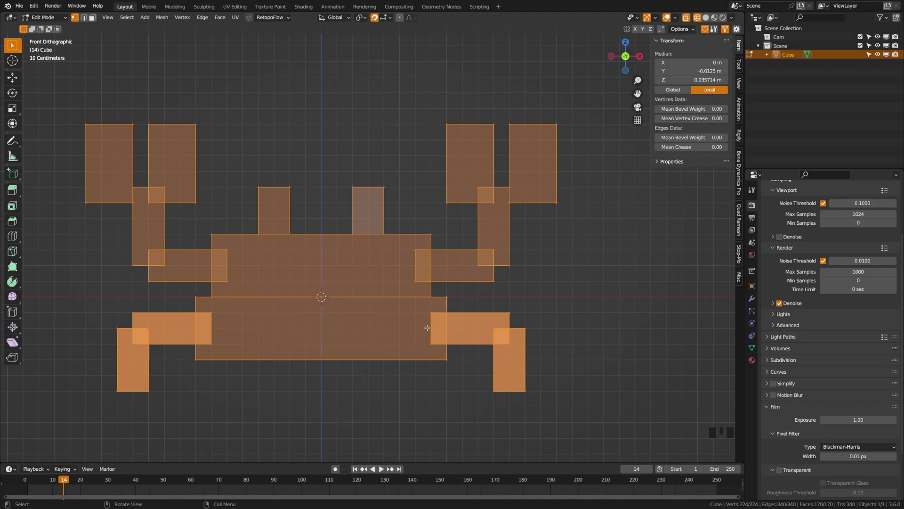
# Snap only the two body blocks to the grid in the right view, deselect them and save the file.
pyautogui.hotkey('alt', 'a')
pyautogui.press('KP_3')
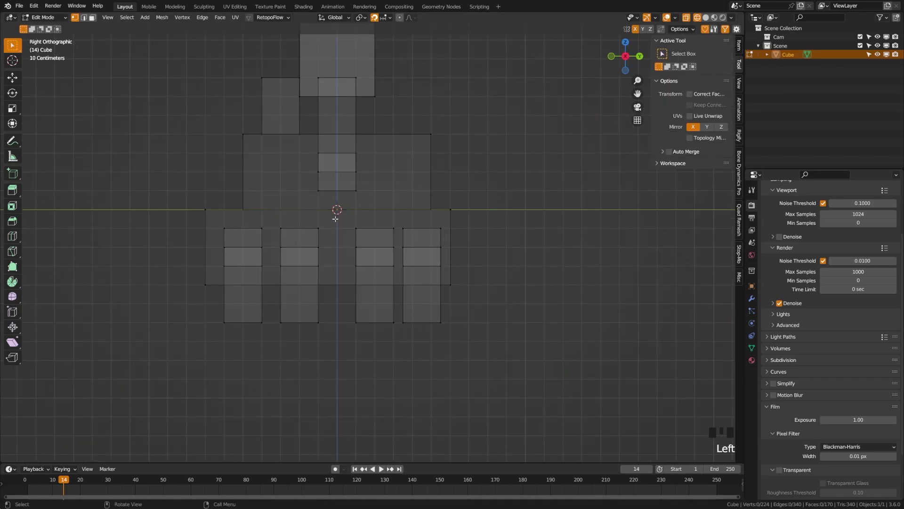
pyautogui.keyDown('shift'); pyautogui.moveTo(242, 212); pyautogui.dragTo(249, 272, button='middle'); pyautogui.keyUp('shift')
pyautogui.press('l')
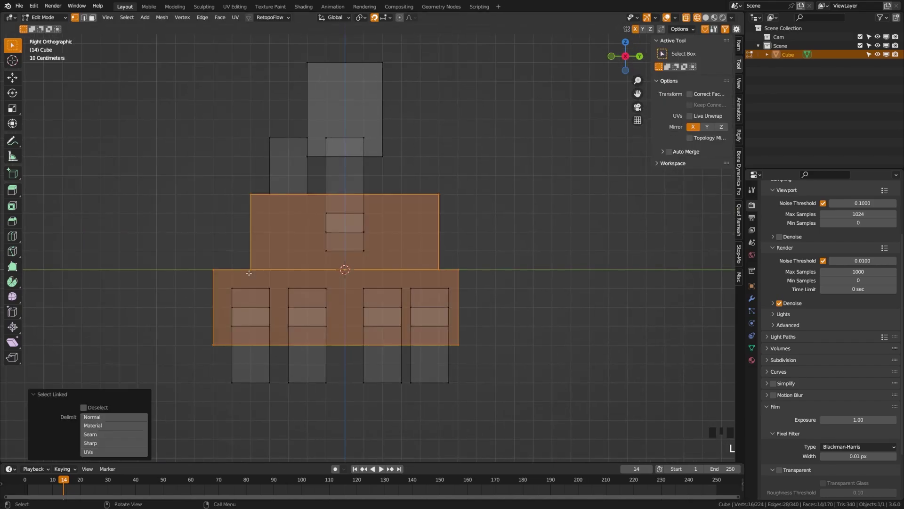
pyautogui.hotkey('shift', 's')
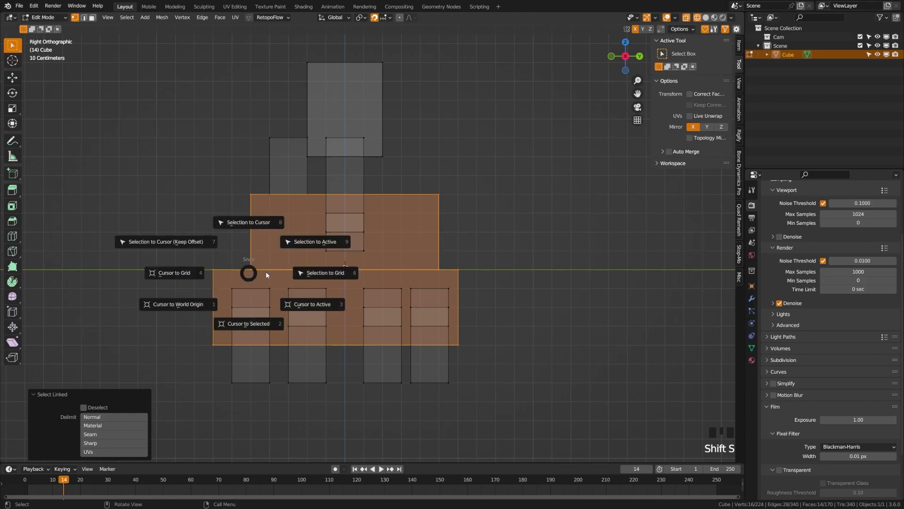
pyautogui.click(317, 273)
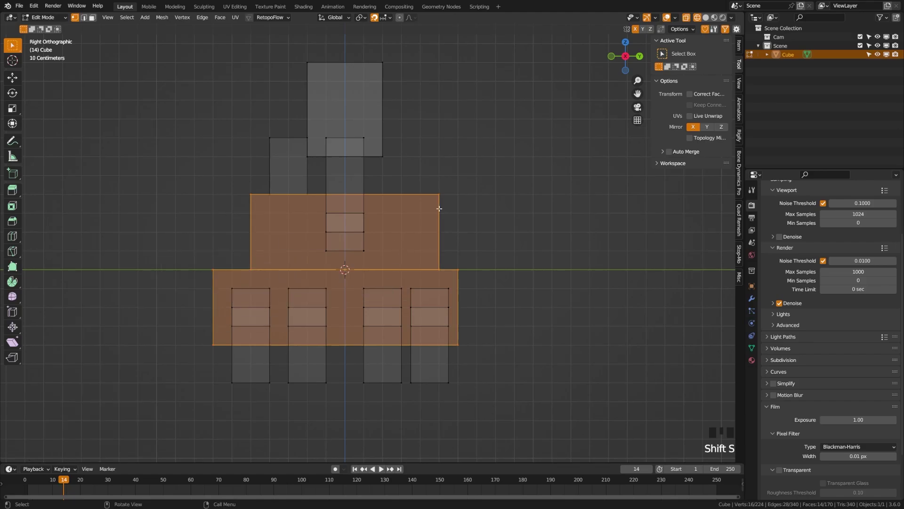
pyautogui.scroll(3, 450, 270)
pyautogui.hotkey('alt', 'a')
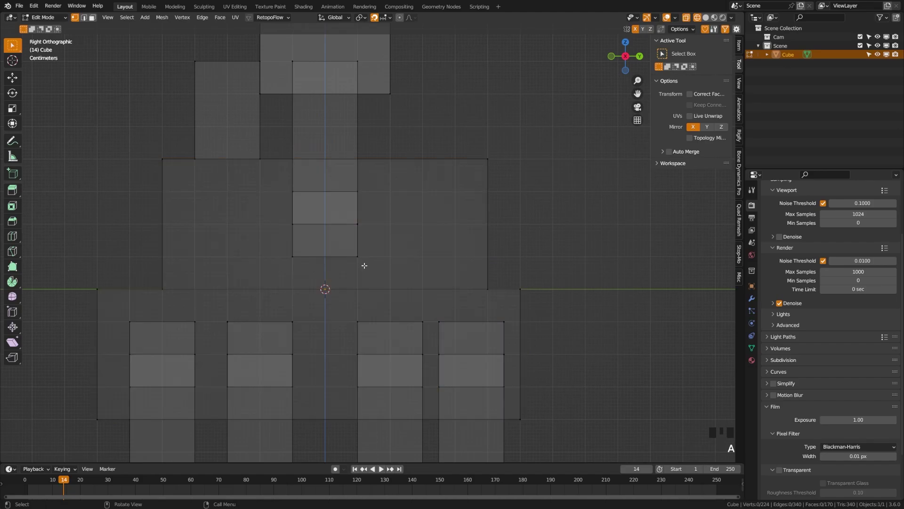
pyautogui.scroll(2, 363, 264)
pyautogui.hotkey('ctrl', 's')
# Try to snap the whole crab to the grid in the perspective view, and undo the snap and the selection.
pyautogui.moveTo(319, 297); pyautogui.dragTo(347, 303, button='middle')
pyautogui.scroll(-3, 311, 295)
pyautogui.press('a')
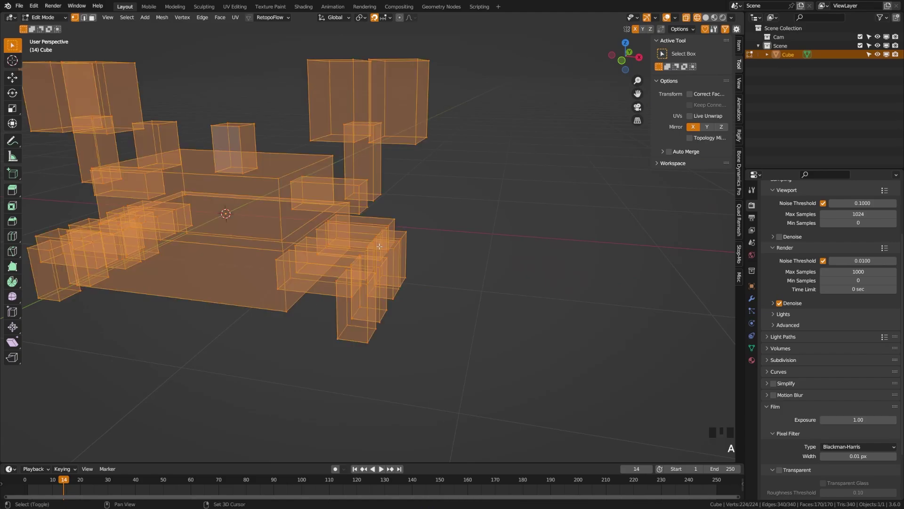
pyautogui.hotkey('shift', 's')
pyautogui.click(471, 247)
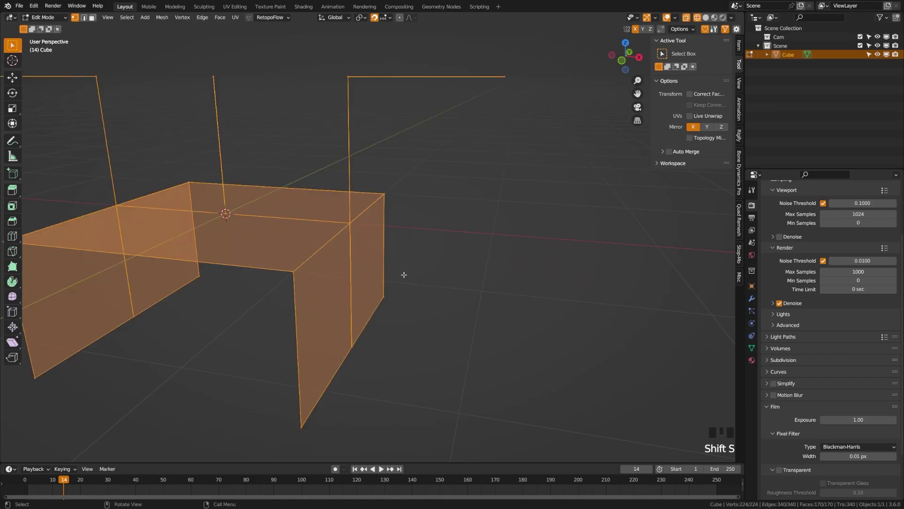
pyautogui.scroll(-2, 401, 278)
pyautogui.hotkey('ctrl', 'z')
pyautogui.hotkey('ctrl', 'z')
# Save the file and extend the upper body block's front face about 0.1 m along -Y in the right view.
pyautogui.moveTo(405, 277); pyautogui.dragTo(387, 276, button='middle')
pyautogui.hotkey('ctrl', 's')
pyautogui.press('KP_3')
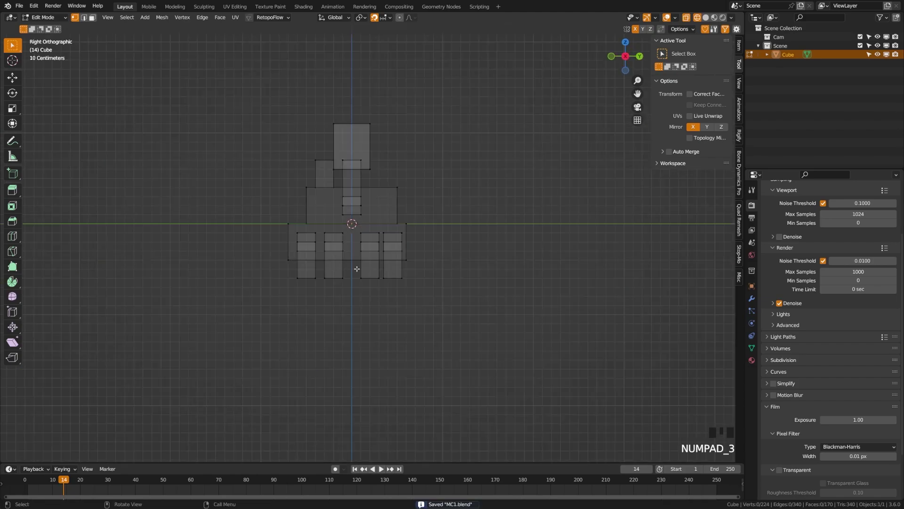
pyautogui.scroll(4, 356, 269)
pyautogui.keyDown('shift'); pyautogui.moveTo(273, 210); pyautogui.dragTo(260, 265, button='middle'); pyautogui.keyUp('shift')
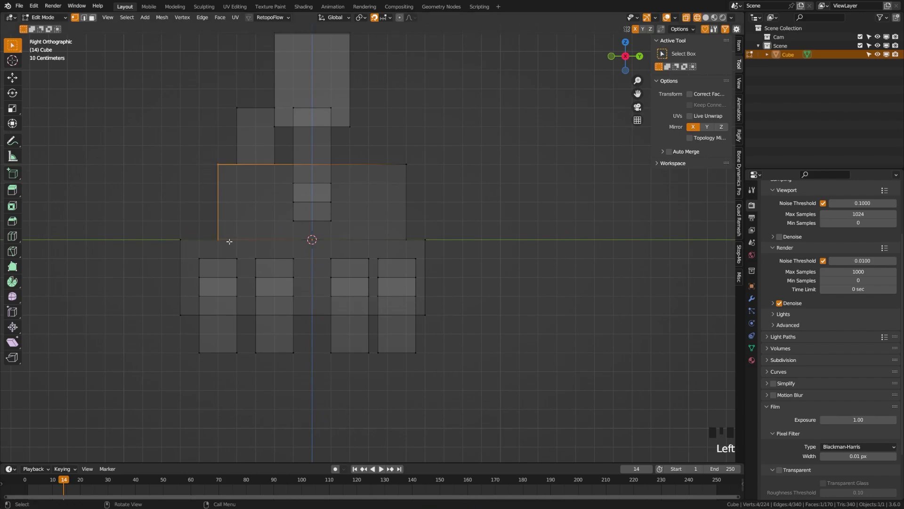
pyautogui.moveTo(218, 200); pyautogui.dragTo(200, 199)
# Move the two front leg pairs about 0.1 m along +Y and deselect them.
pyautogui.press('l')
pyautogui.press('l')
pyautogui.press('g')
pyautogui.click(253, 294)
pyautogui.hotkey('alt', 'a')
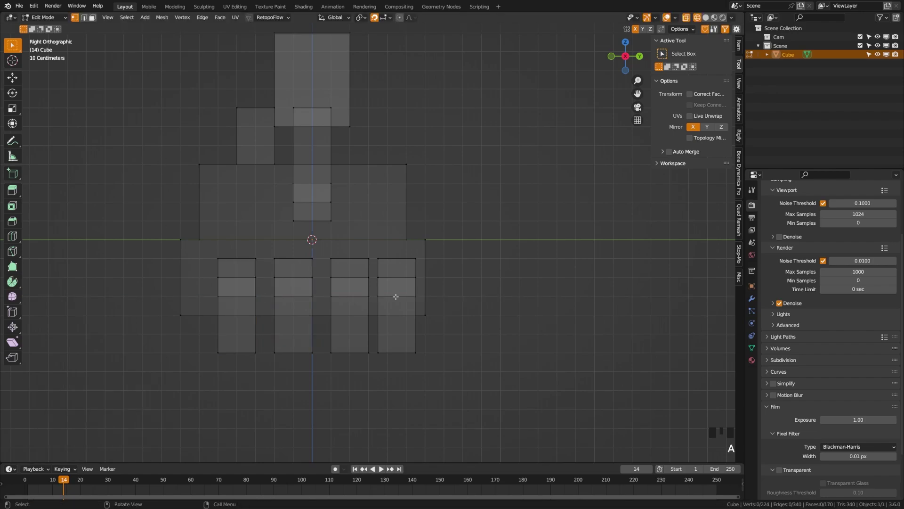
# Move the rearmost legs about 0.05 m along +Y so the leg gaps match, and deselect them.
pyautogui.press('l')
pyautogui.press('g')
pyautogui.press('y')
pyautogui.click(424, 240)
pyautogui.hotkey('alt', 'a')
# Move both body blocks about 0.1 m along +Y to centre them over the four legs, and deselect them.
pyautogui.press('l')
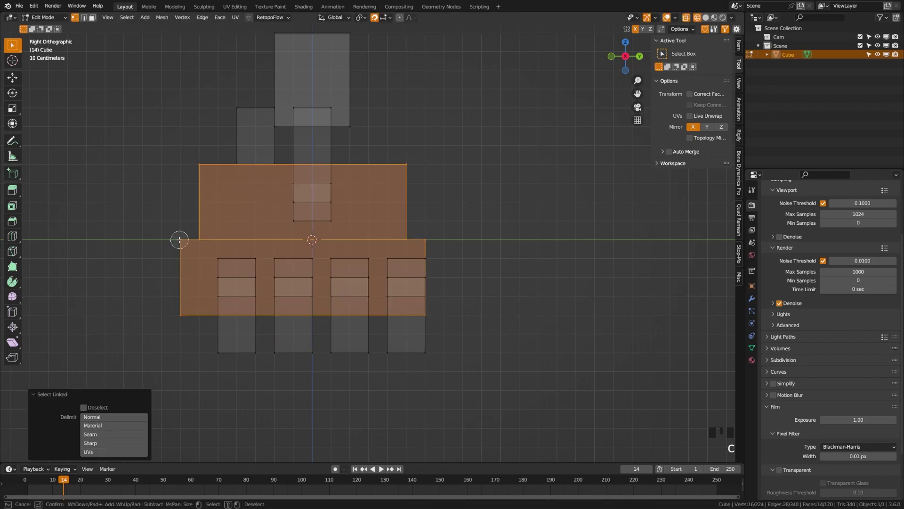
pyautogui.press('g')
pyautogui.press('y')
pyautogui.click(238, 299)
pyautogui.hotkey('alt', 'a')
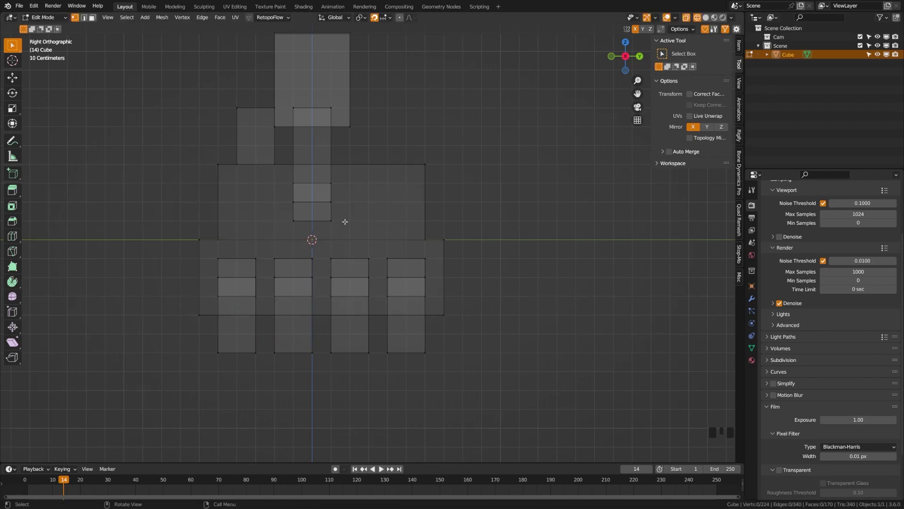
# Move the crab's two halves inward along X in the see-through front view, making it about 2.79 m wide, and deselect.
pyautogui.moveTo(343, 231); pyautogui.dragTo(270, 253, button='middle')
pyautogui.scroll(2, 269, 254)
pyautogui.moveTo(142, 150); pyautogui.dragTo(270, 330)
pyautogui.scroll(3, 270, 271)
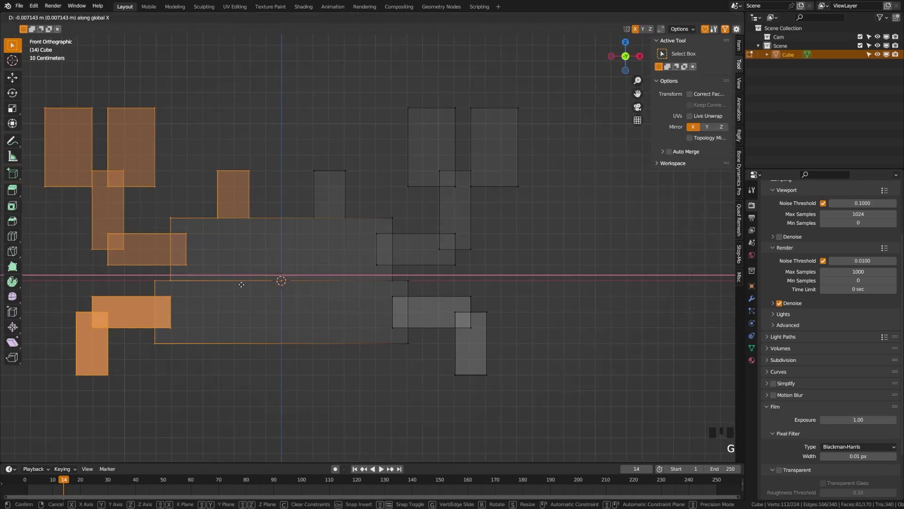
pyautogui.hotkey('alt', 'a')
# Return to Object Mode, select the crab in a solid perspective view and save the file.
pyautogui.press('Tab')
pyautogui.press('KP_1')
pyautogui.hotkey('ctrl', 's')
pyautogui.moveTo(440, 287); pyautogui.dragTo(384, 277, button='middle')
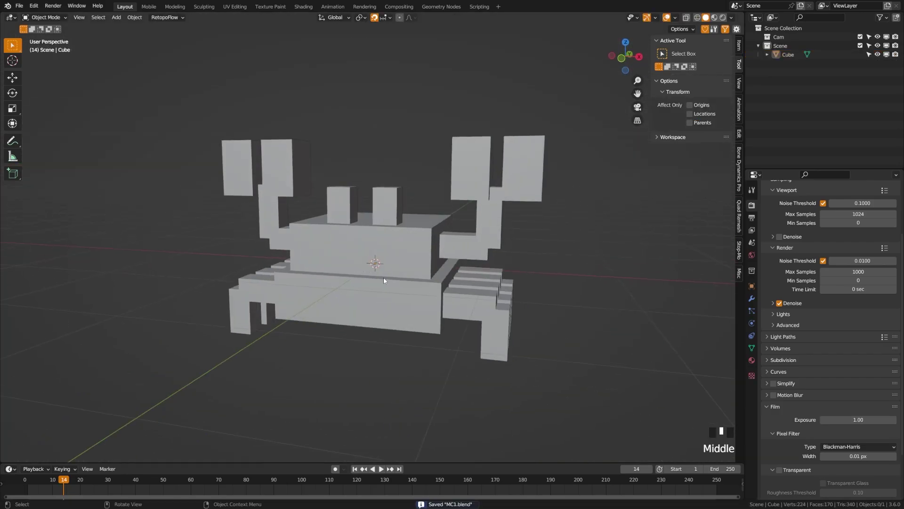
pyautogui.click(384, 277)
pyautogui.hotkey('ctrl', 's')
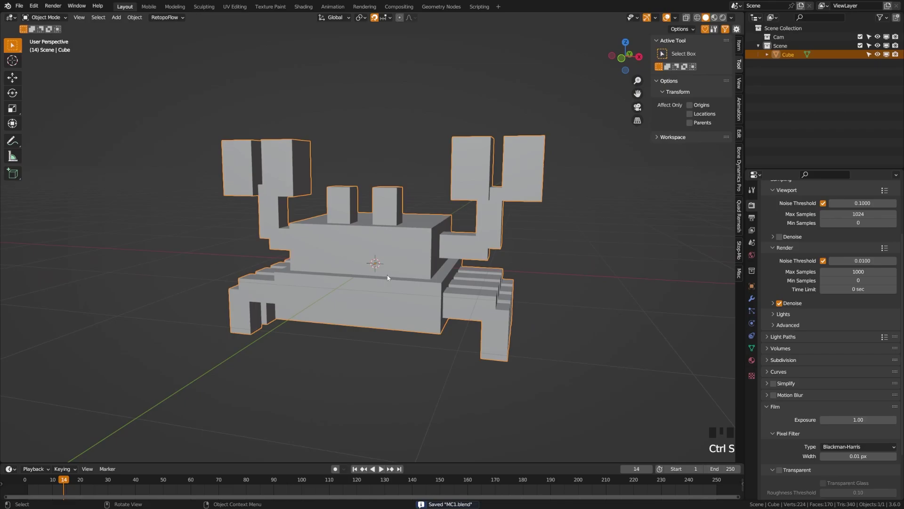
# Split the 3D view into two side-by-side areas and turn one of them into a Shader Editor.
pyautogui.moveTo(4, 468); pyautogui.dragTo(369, 358)
pyautogui.click(10, 18)
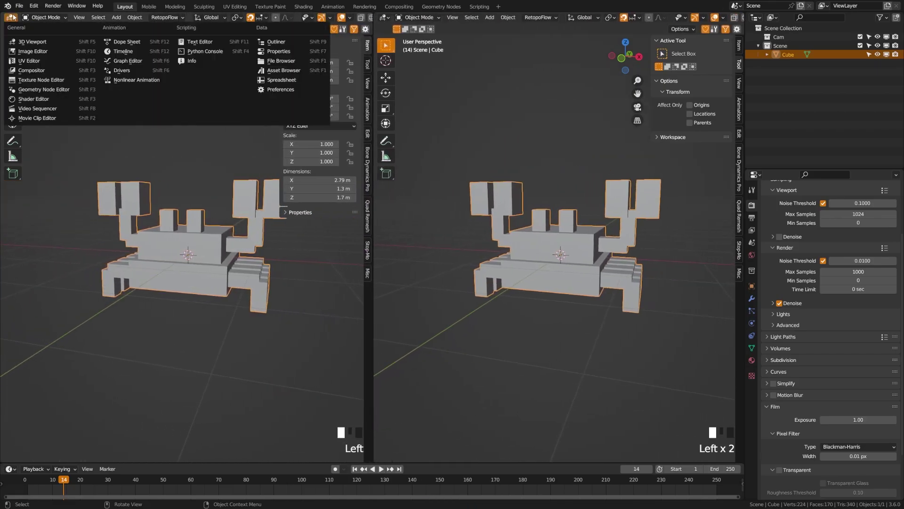
pyautogui.click(50, 99)
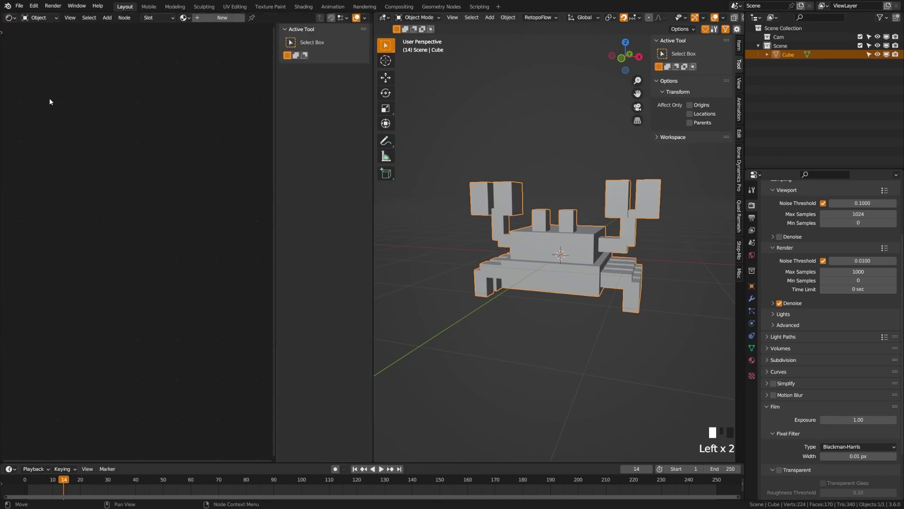
pyautogui.click(151, 212)
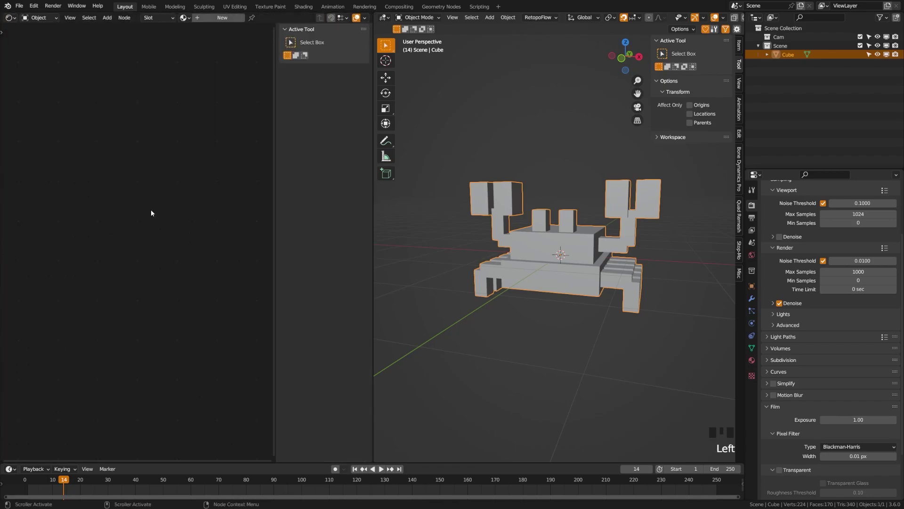
# Create a new material for the crab and name it Crab-Mob.
pyautogui.click(212, 17)
pyautogui.keyDown('shift'); pyautogui.moveTo(108, 117); pyautogui.dragTo(292, 119, button='middle'); pyautogui.keyUp('shift')
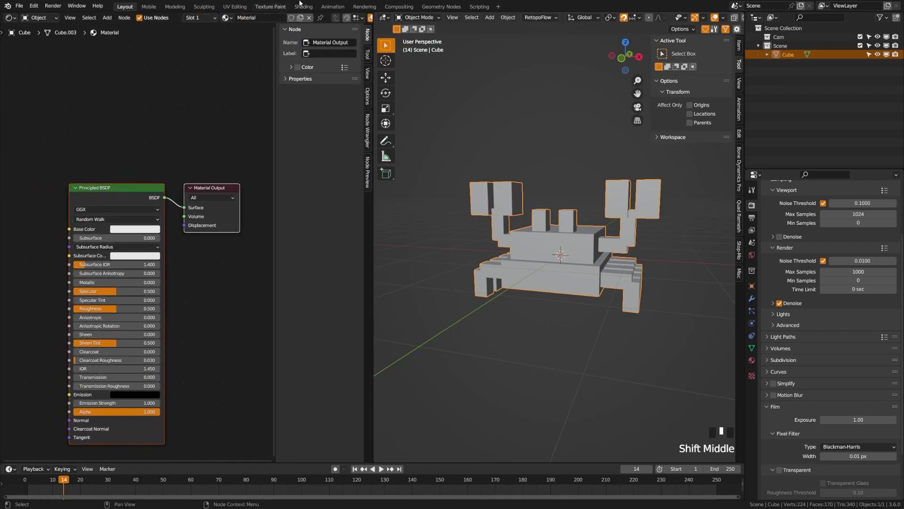
pyautogui.click(261, 18)
pyautogui.write('Crab-Mob')
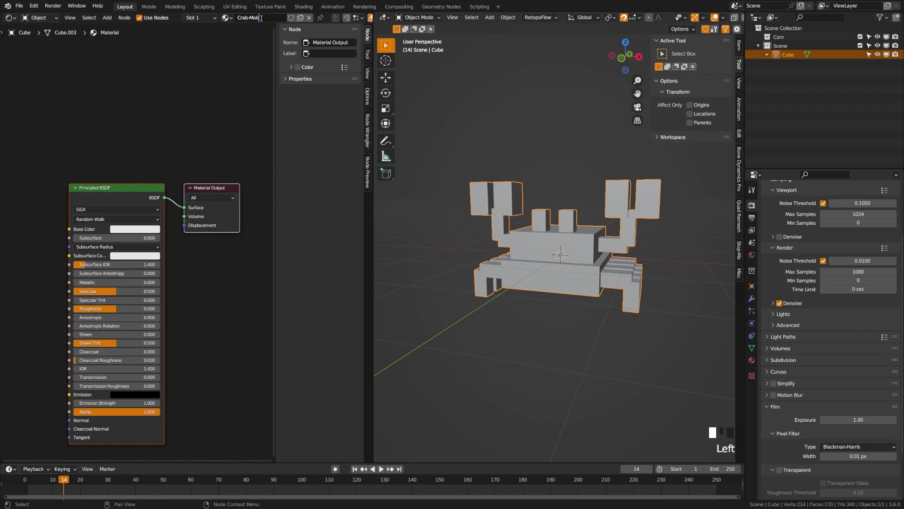
pyautogui.press('Return')
# Delete the Principled BSDF node and add a Diffuse BSDF node in its place.
pyautogui.keyDown('shift'); pyautogui.moveTo(69, 207); pyautogui.dragTo(87, 179, button='middle'); pyautogui.keyUp('shift')
pyautogui.click(117, 168)
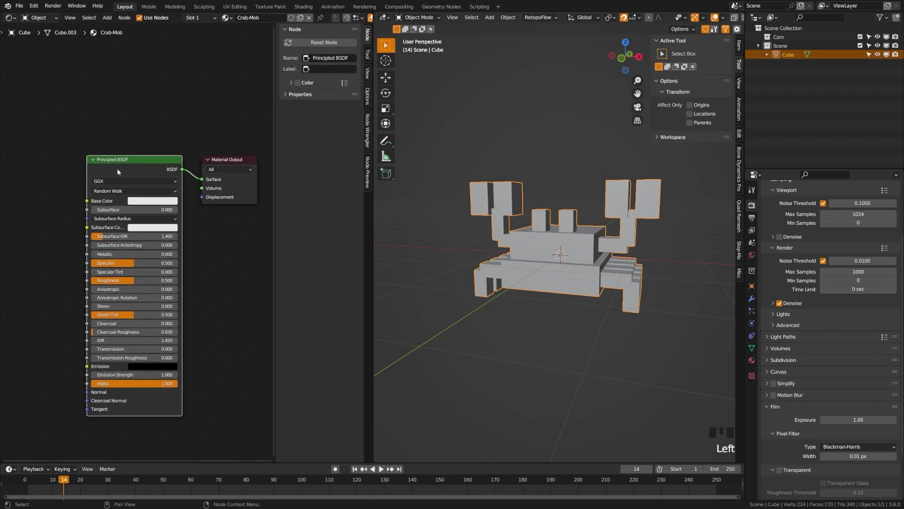
pyautogui.press('x')
pyautogui.hotkey('shift', 'a')
pyautogui.click(104, 173)
pyautogui.write('diffuse')
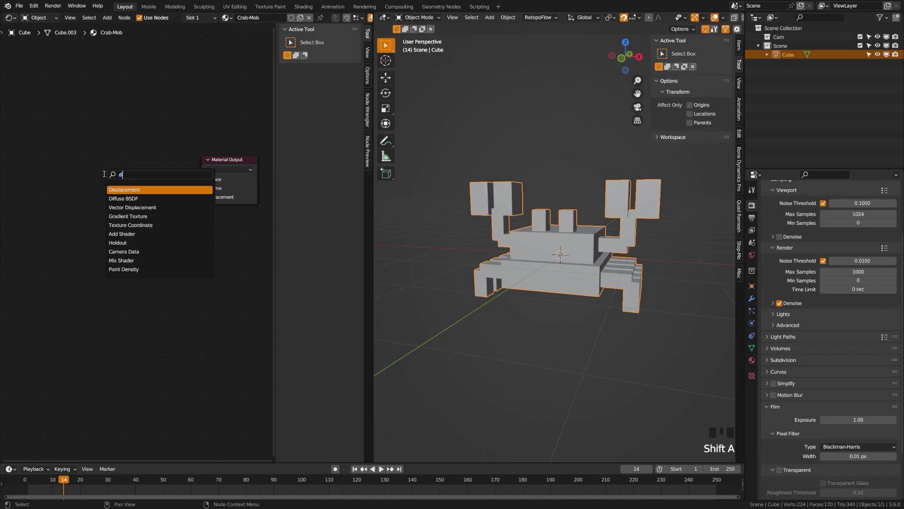
pyautogui.press('Return')
pyautogui.click(105, 176)
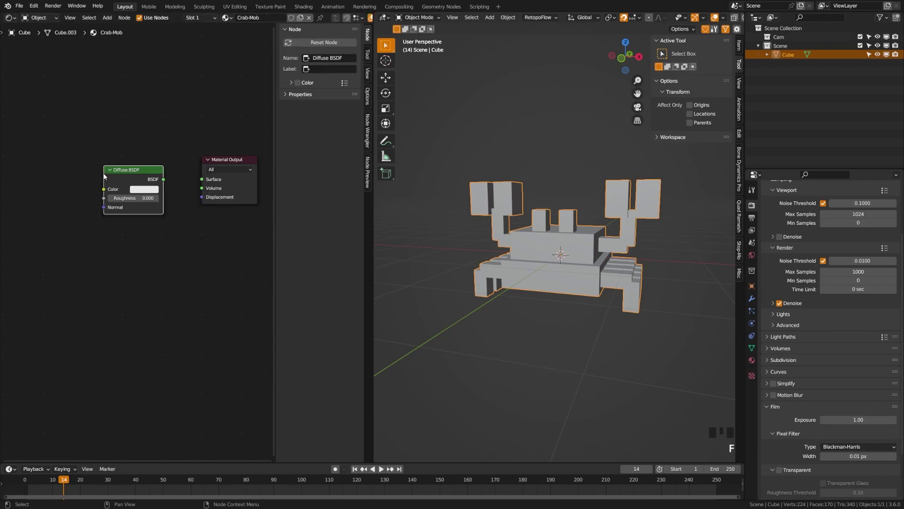
# Connect the Diffuse BSDF to the Material Output's Surface, place the node closer to the output and save the file.
pyautogui.moveTo(164, 179); pyautogui.dragTo(201, 179)
pyautogui.click(166, 178)
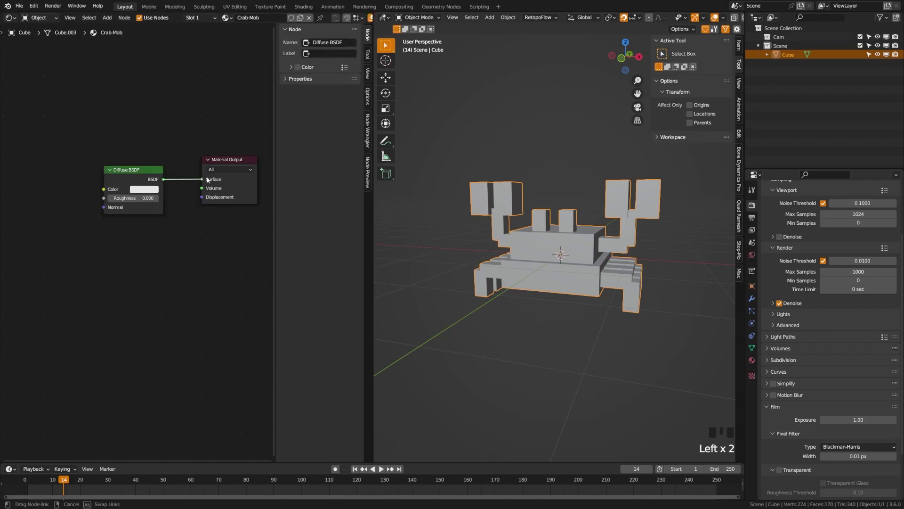
pyautogui.moveTo(133, 176); pyautogui.dragTo(160, 175)
pyautogui.moveTo(160, 175); pyautogui.dragTo(153, 197, button='middle')
pyautogui.hotkey('ctrl', 's')
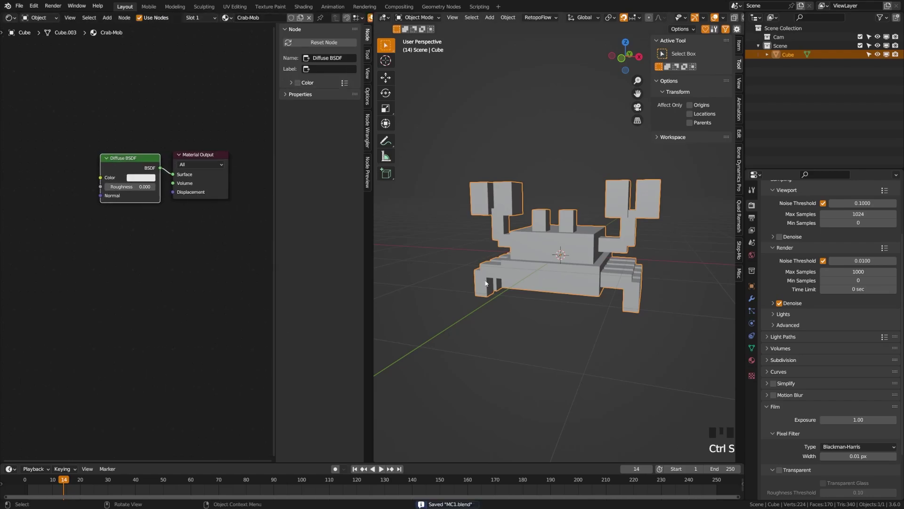
pyautogui.scroll(1, 485, 283)
pyautogui.scroll(-2, 485, 283)
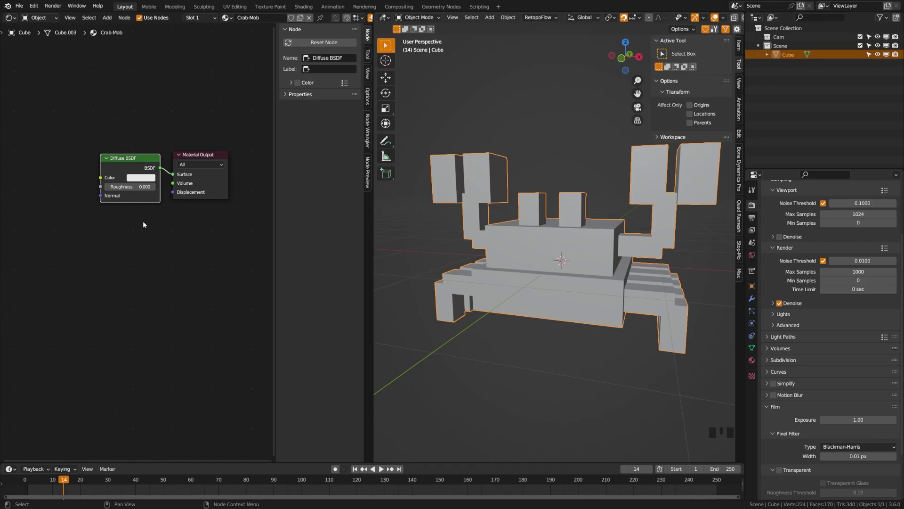
pyautogui.moveTo(115, 212); pyautogui.dragTo(131, 215, button='middle')
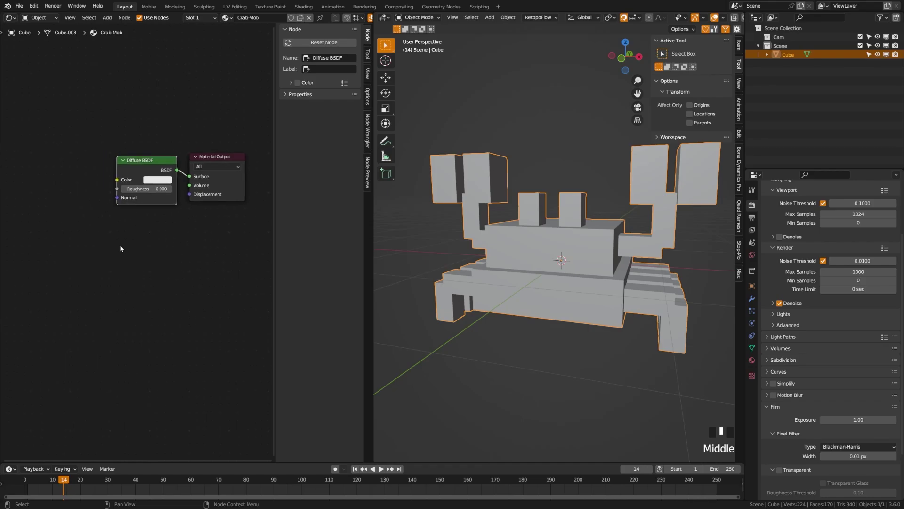
pyautogui.moveTo(502, 267)
pyautogui.mouseDown(button='middle')
pyautogui.moveTo(516, 267)
pyautogui.moveTo(500, 270)
pyautogui.mouseUp(button='middle')
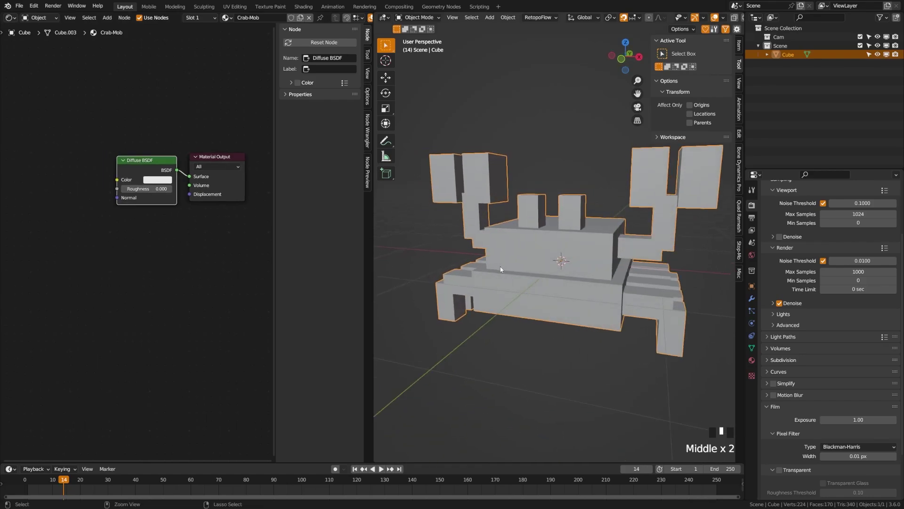
# Save the file and add an Image Texture node ahead of the Diffuse BSDF.
pyautogui.hotkey('ctrl', 's')
pyautogui.keyDown('shift'); pyautogui.moveTo(99, 211); pyautogui.dragTo(139, 207, button='middle'); pyautogui.keyUp('shift')
pyautogui.hotkey('shift', 'a')
pyautogui.click(74, 193)
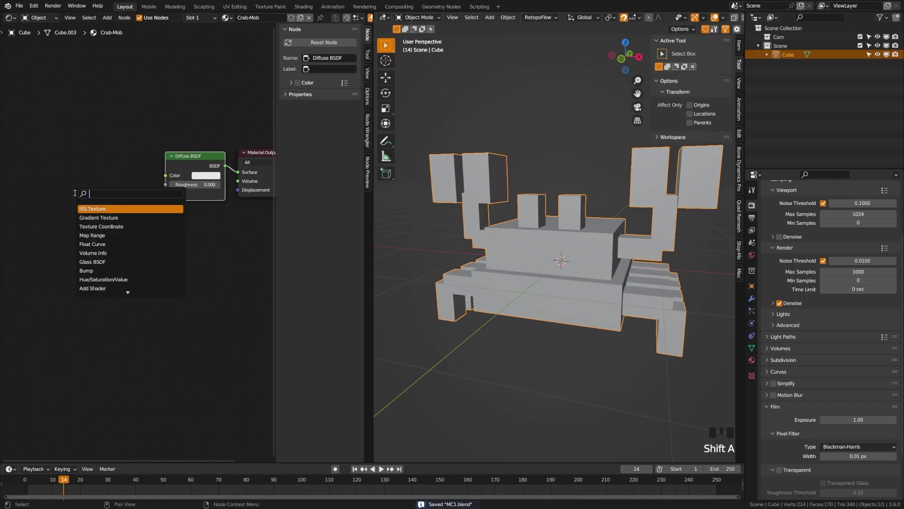
pyautogui.write('image')
pyautogui.press('Return')
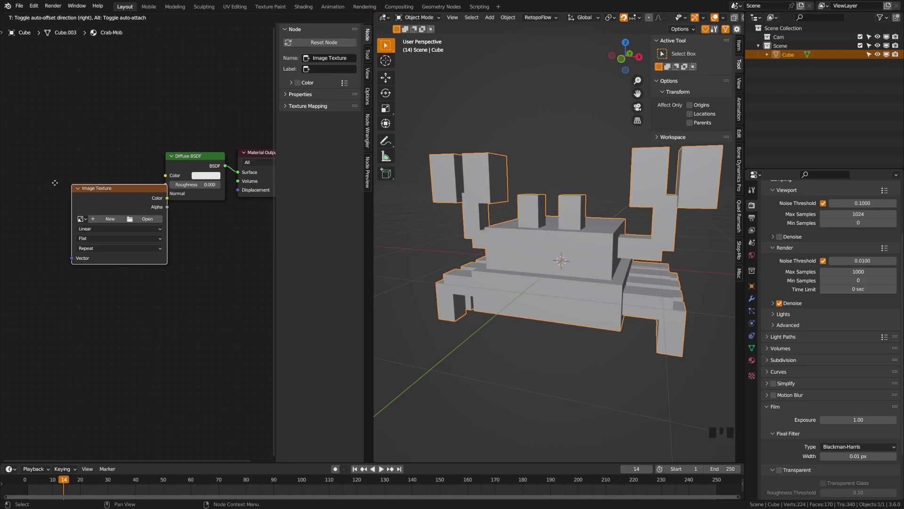
pyautogui.click(16, 154)
# Connect the Image Texture's Color output to the Diffuse BSDF's Color and place the texture node beside it.
pyautogui.moveTo(129, 170); pyautogui.dragTo(165, 175)
pyautogui.moveTo(66, 173); pyautogui.dragTo(109, 172, button='middle')
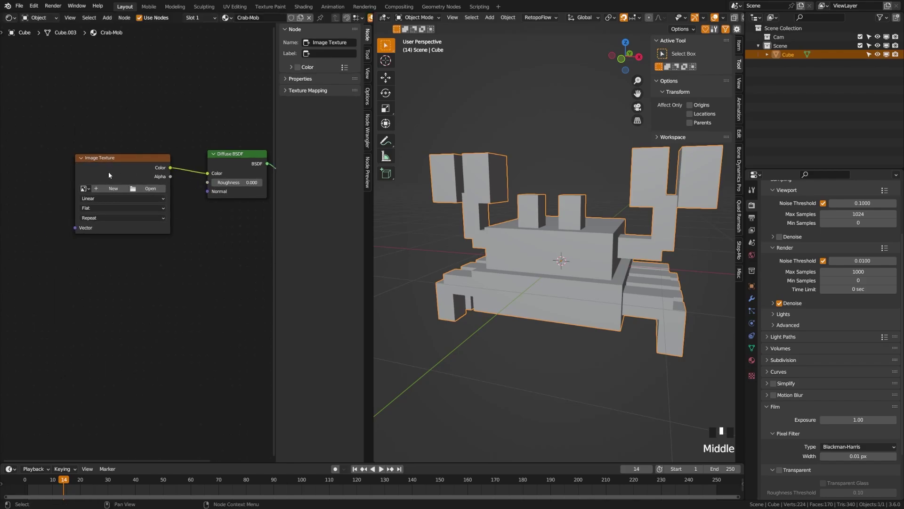
pyautogui.click(111, 168)
pyautogui.moveTo(111, 169); pyautogui.dragTo(143, 160)
# Add a Texture Coordinate node ahead of the Image Texture and connect its UV output to the Vector input.
pyautogui.moveTo(103, 224); pyautogui.dragTo(74, 213)
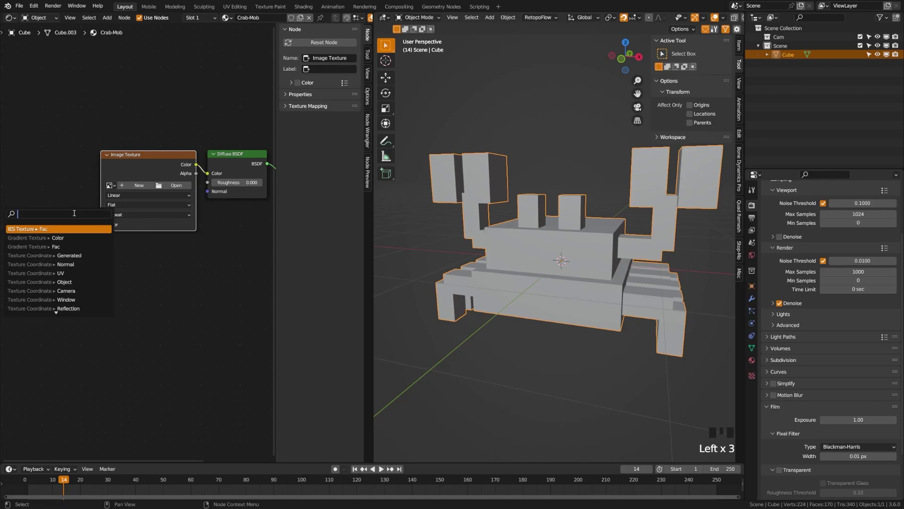
pyautogui.write('coord')
pyautogui.press('Return')
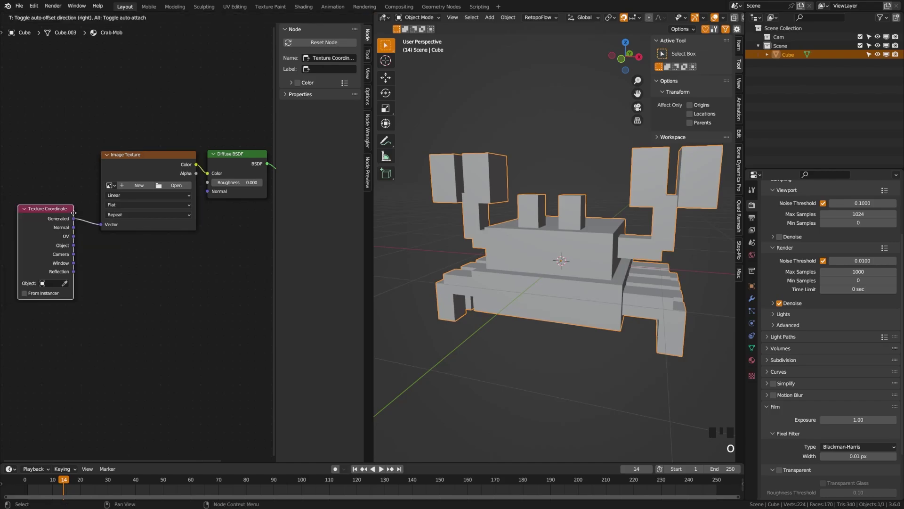
pyautogui.click(82, 175)
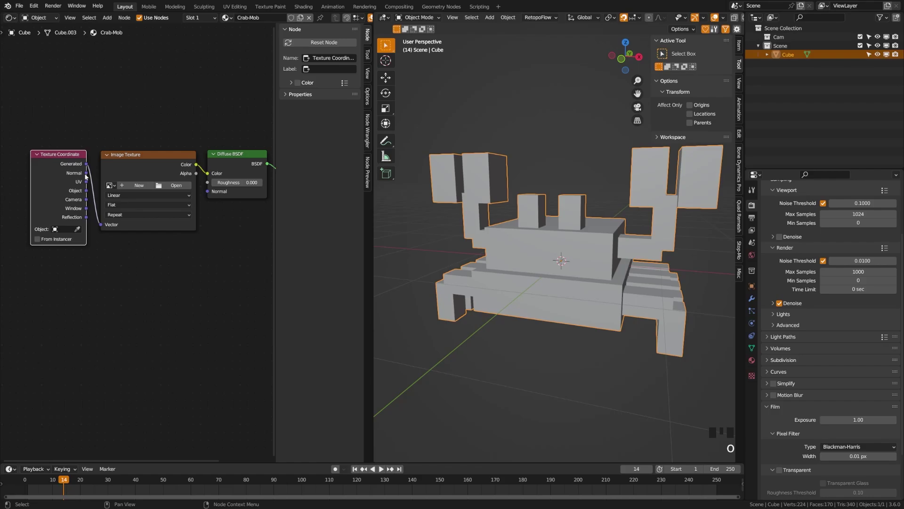
pyautogui.click(92, 198)
# Start a new image in the Image Texture node with a width and height of 64 px.
pyautogui.moveTo(144, 192); pyautogui.dragTo(83, 195, button='middle')
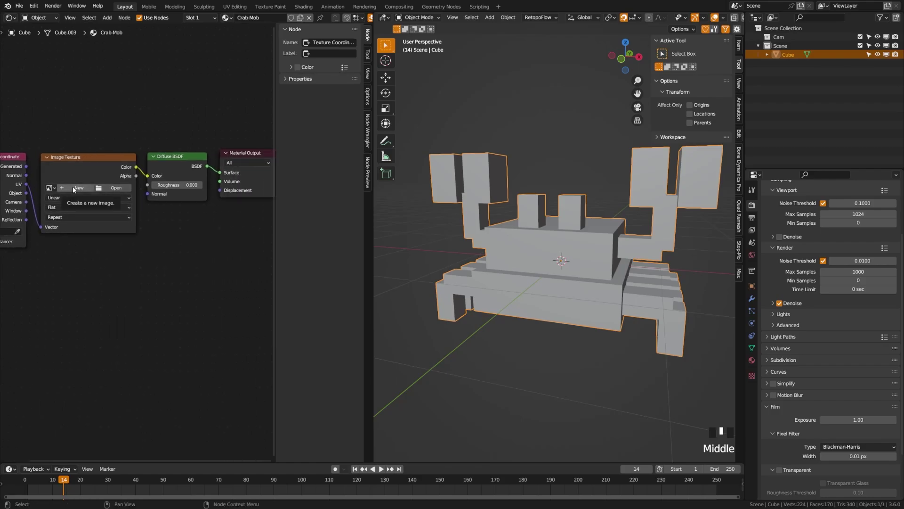
pyautogui.click(73, 188)
pyautogui.click(98, 211)
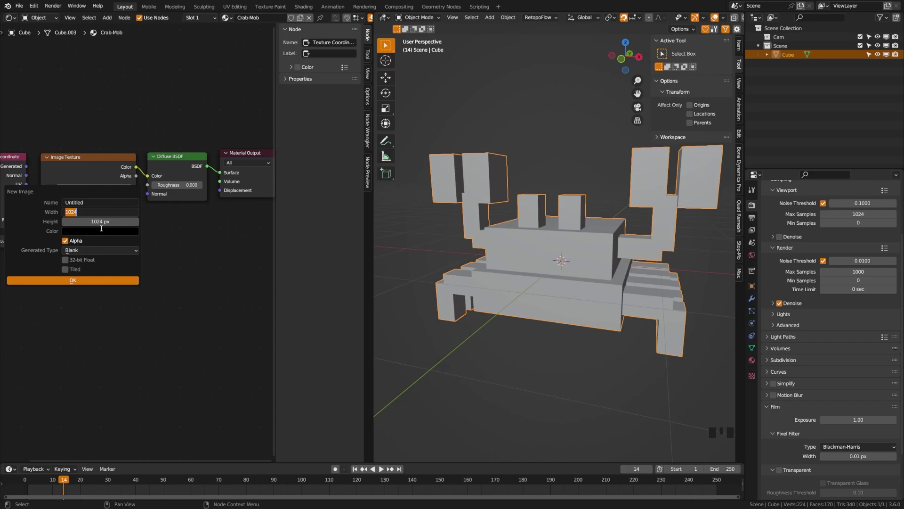
pyautogui.write('64')
pyautogui.press('Tab')
pyautogui.write('6')
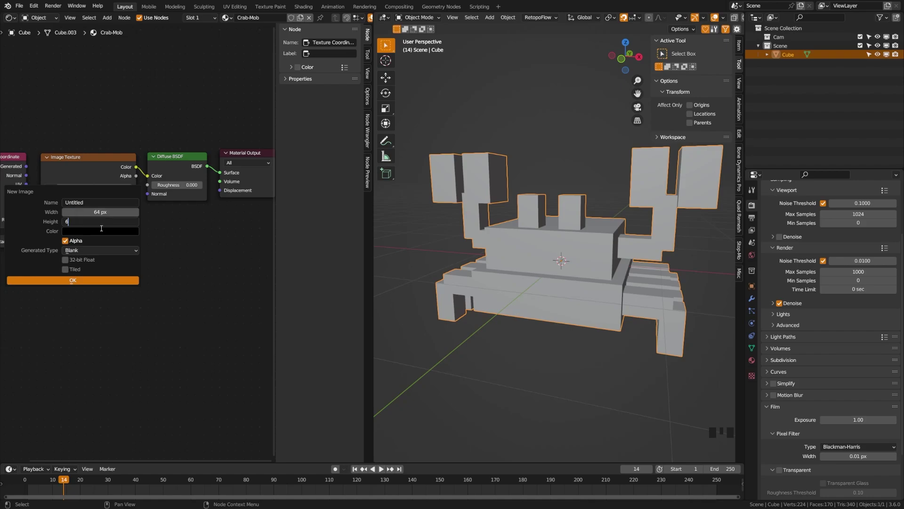
# Name the new image Crab and set its width and height to 32 px.
pyautogui.click(93, 201)
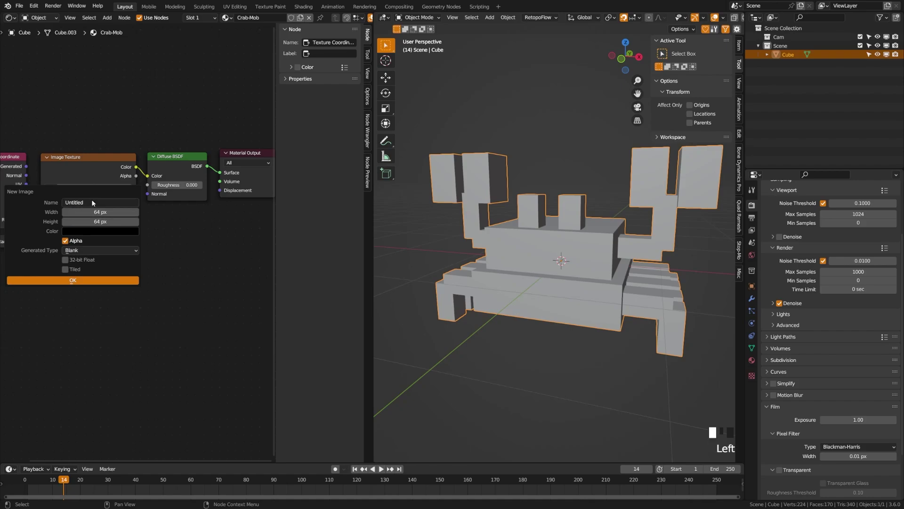
pyautogui.write('Crab')
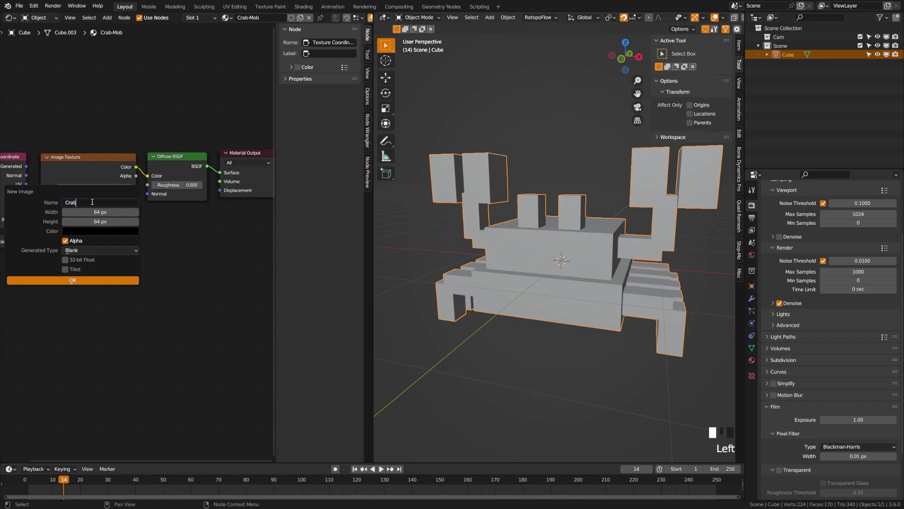
pyautogui.press('Tab')
pyautogui.write('32')
pyautogui.press('Tab')
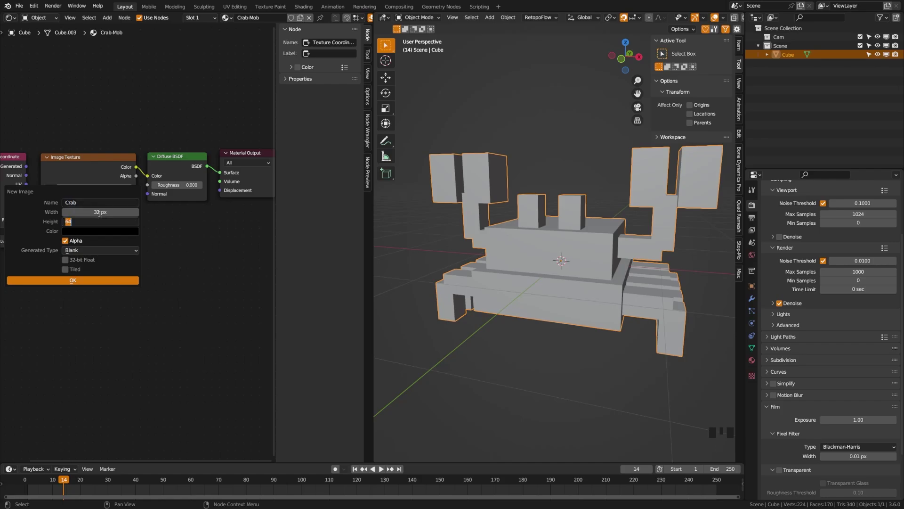
pyautogui.write('32')
pyautogui.press('Return')
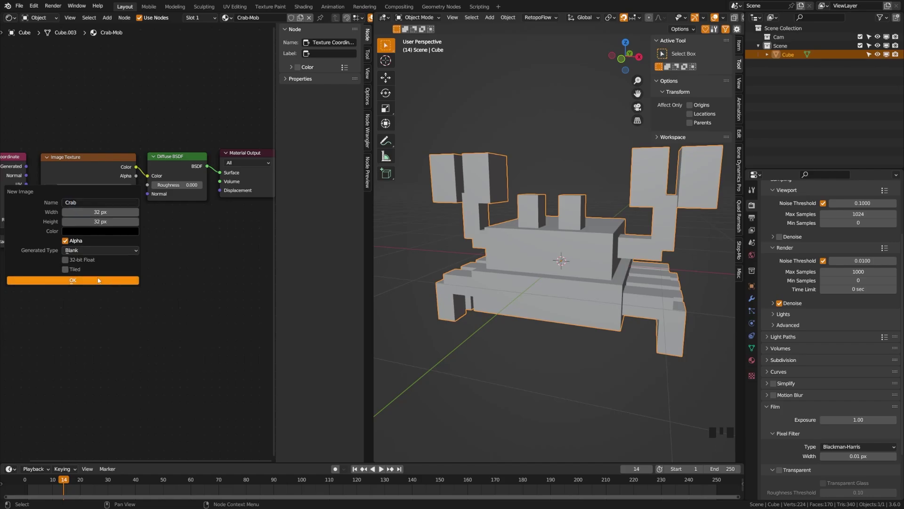
# Give the new image a fully saturated red fill colour, create it and save the file.
pyautogui.click(93, 232)
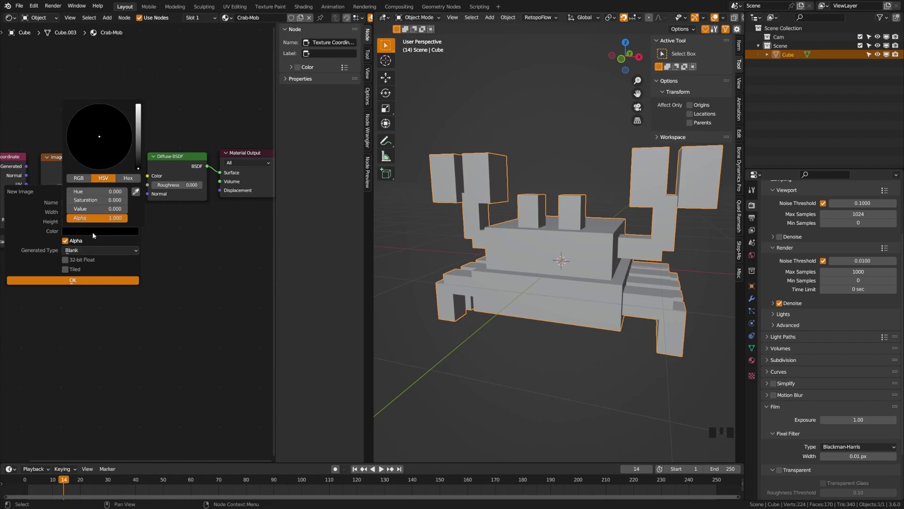
pyautogui.moveTo(138, 160); pyautogui.dragTo(98, 169)
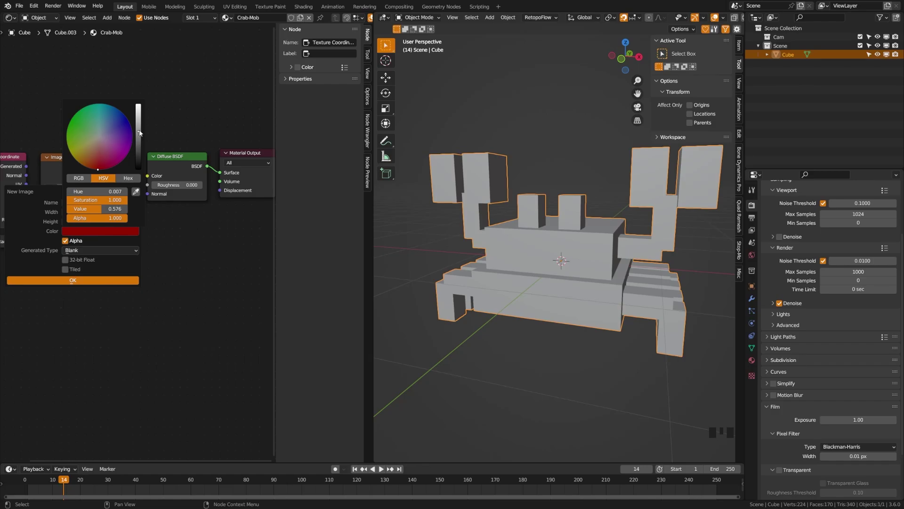
pyautogui.moveTo(139, 133); pyautogui.dragTo(139, 124)
pyautogui.click(73, 279)
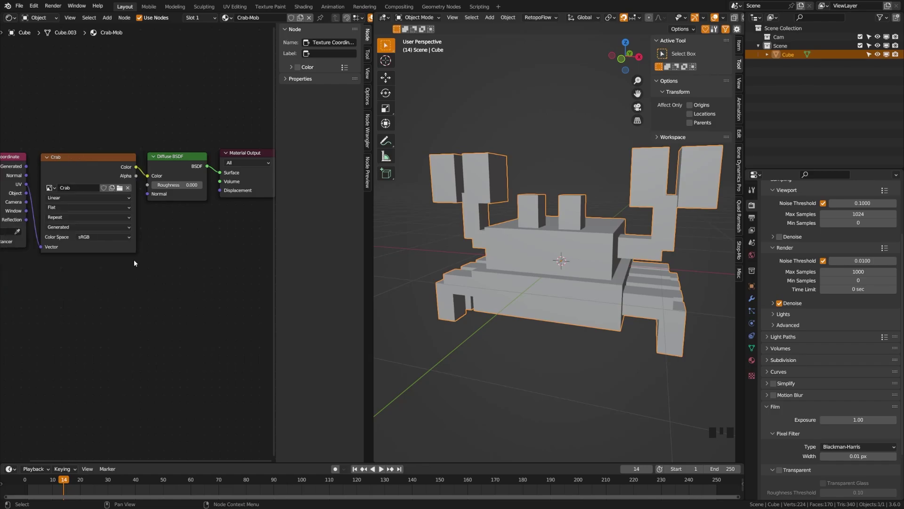
pyautogui.scroll(-3, 136, 249)
pyautogui.hotkey('ctrl', 's')
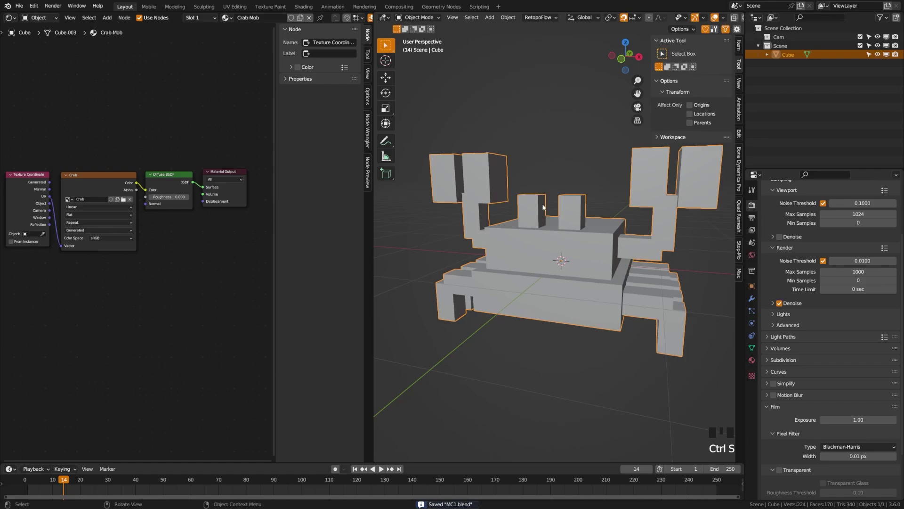
# Preview the material on the crab, return to Solid shading and set the viewport colour to Texture.
pyautogui.keyDown('shift'); pyautogui.moveTo(543, 207); pyautogui.dragTo(530, 227, button='middle'); pyautogui.keyUp('shift')
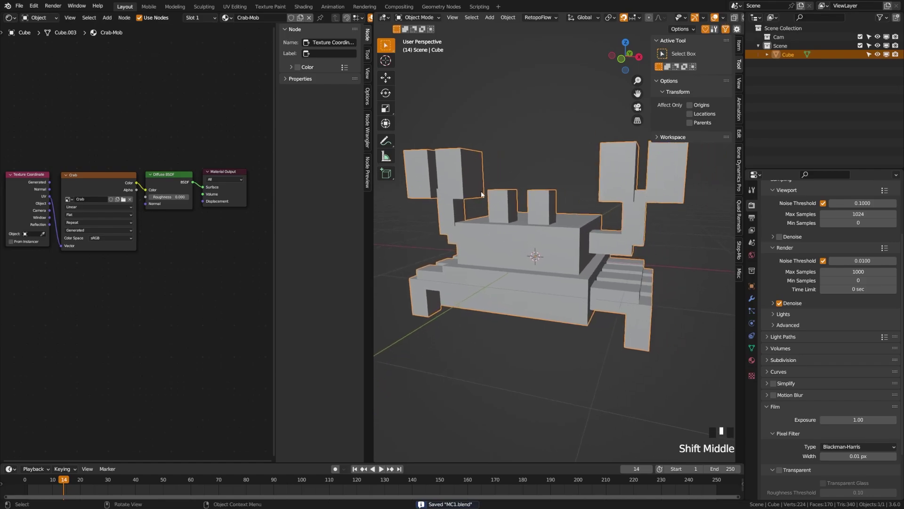
pyautogui.moveTo(724, 21); pyautogui.dragTo(721, 21, button='middle')
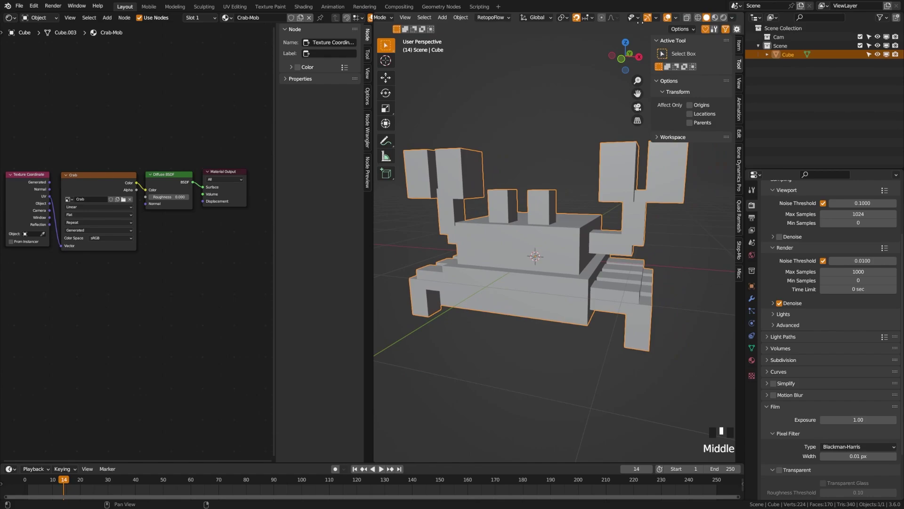
pyautogui.click(716, 18)
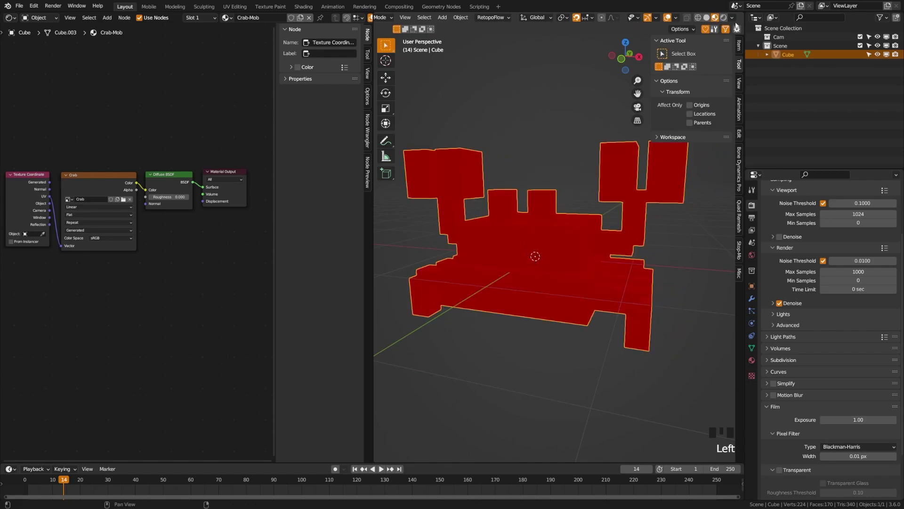
pyautogui.click(706, 17)
pyautogui.click(733, 19)
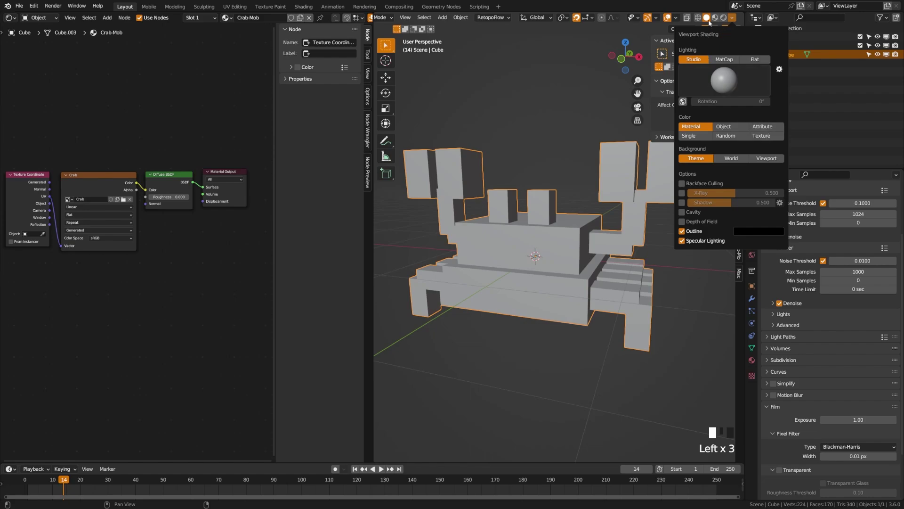
pyautogui.click(761, 136)
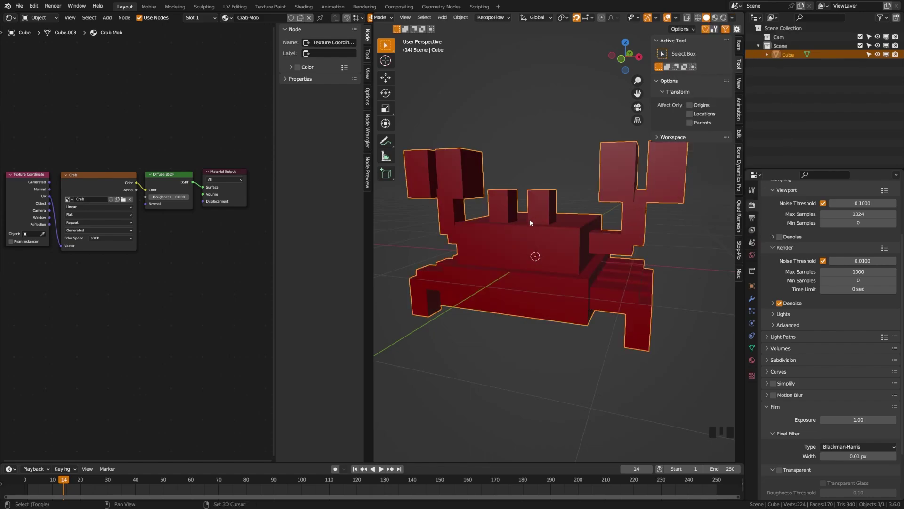
# Try Flat viewport lighting on the textured crab and switch back to Studio lighting.
pyautogui.keyDown('shift'); pyautogui.moveTo(531, 223); pyautogui.dragTo(547, 215, button='middle'); pyautogui.keyUp('shift')
pyautogui.click(733, 18)
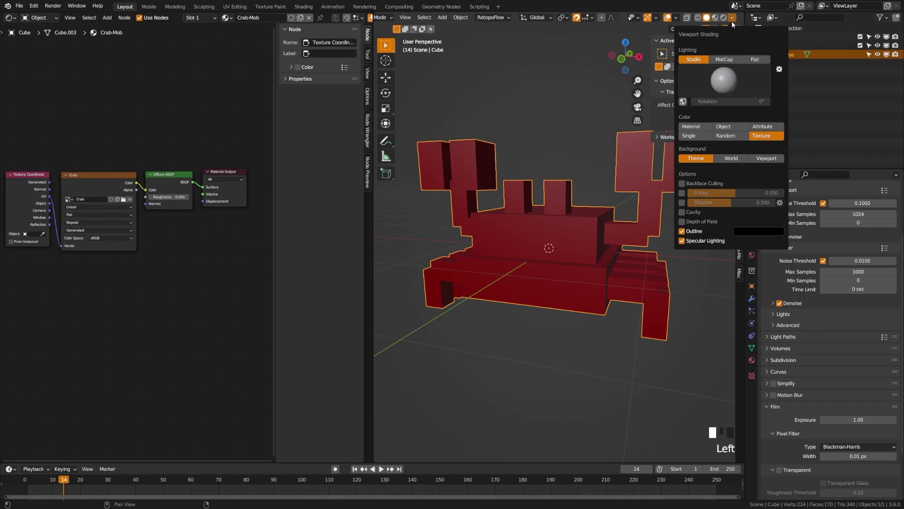
pyautogui.click(755, 59)
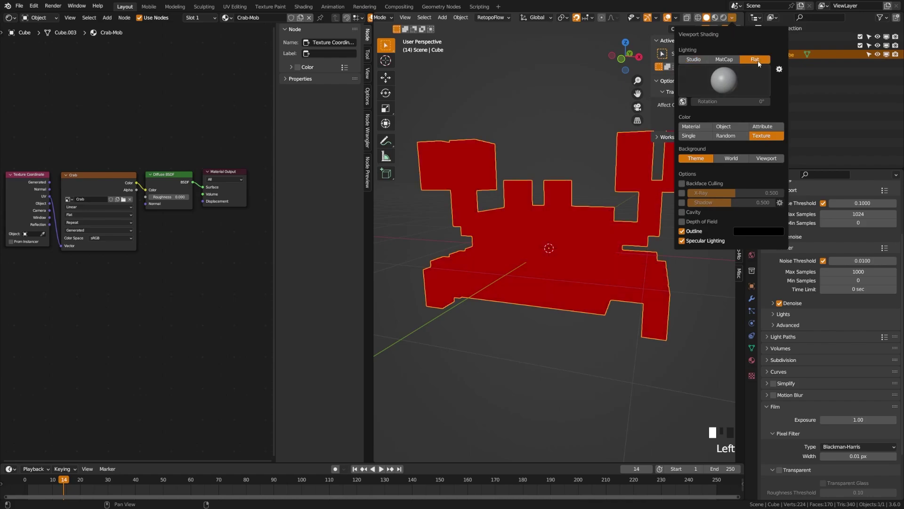
pyautogui.click(692, 60)
# Save the file and hide the 3D viewport's sidebar.
pyautogui.moveTo(556, 218)
pyautogui.mouseDown(button='middle')
pyautogui.moveTo(579, 242)
pyautogui.moveTo(525, 258)
pyautogui.mouseUp(button='middle')
pyautogui.hotkey('ctrl', 's')
pyautogui.press('n')
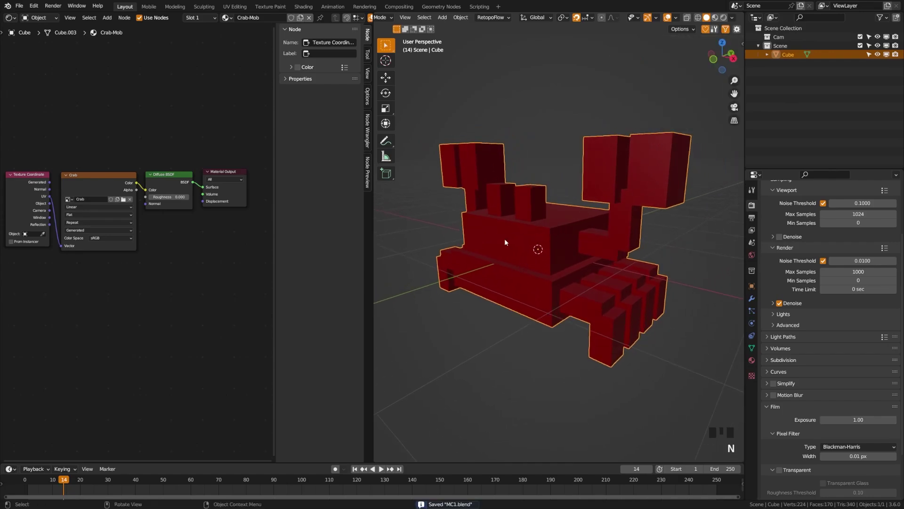
# Change the Shader Editor area into an Image Editor.
pyautogui.click(9, 18)
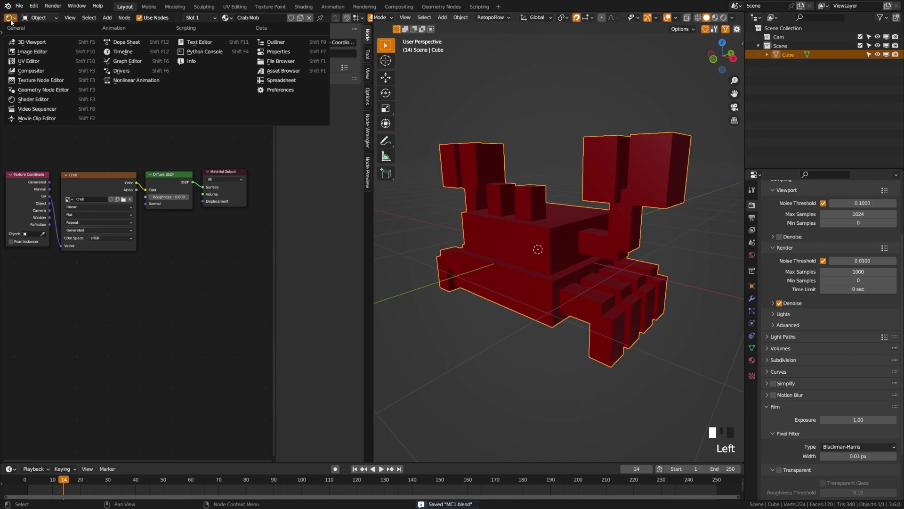
pyautogui.click(31, 52)
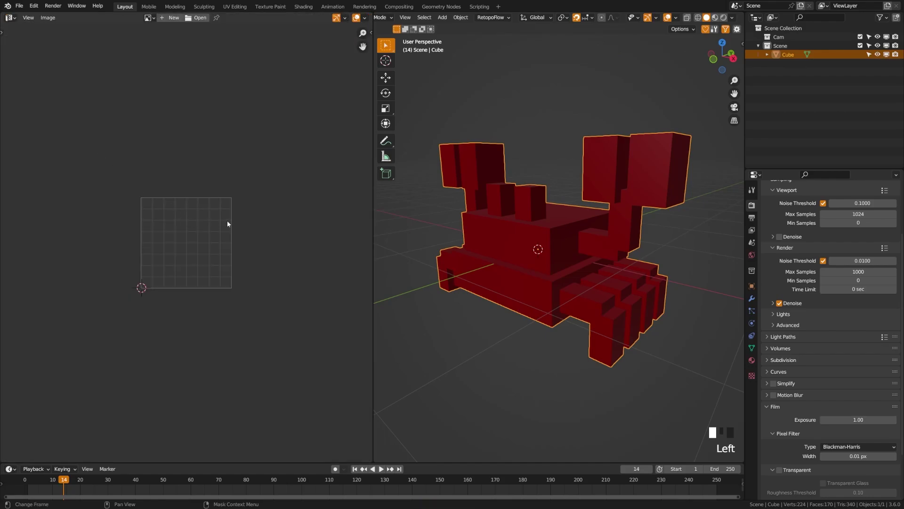
pyautogui.scroll(2, 227, 223)
# Select all of the crab's geometry in Edit Mode to show its UVs over the Crab image, and save the file.
pyautogui.click(507, 239)
pyautogui.press('Tab')
pyautogui.press('a')
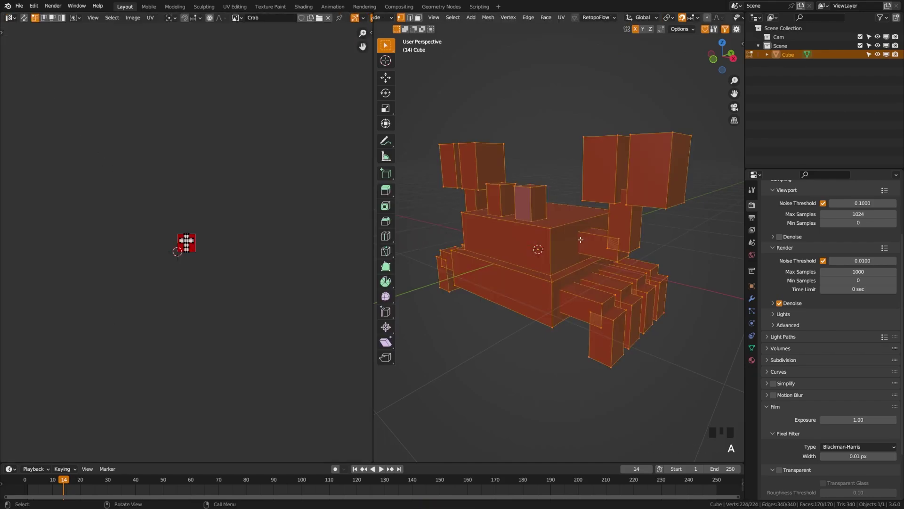
pyautogui.scroll(10, 183, 274)
pyautogui.keyDown('shift'); pyautogui.moveTo(173, 210); pyautogui.dragTo(161, 200, button='middle'); pyautogui.keyUp('shift')
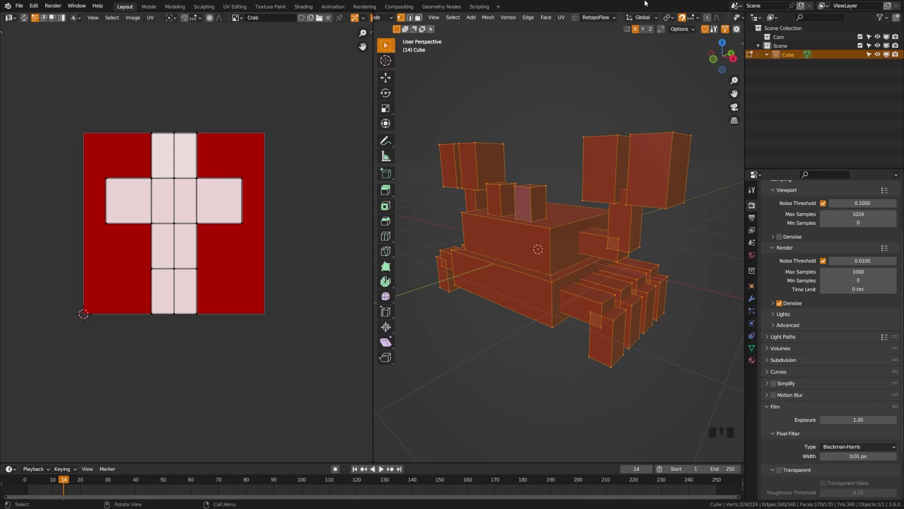
pyautogui.moveTo(503, 213); pyautogui.dragTo(516, 217, button='middle')
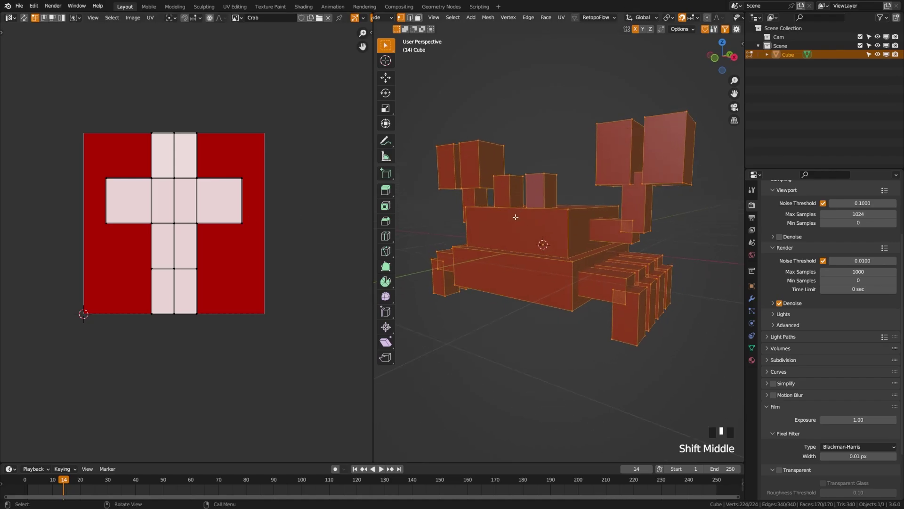
pyautogui.hotkey('ctrl', 's')
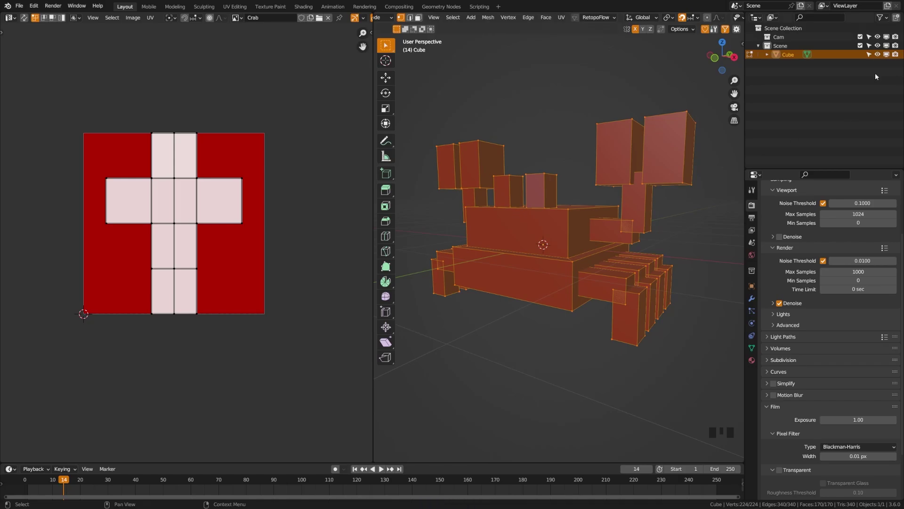
# Check the Image Editor's list of available images and switch the crab to Texture Paint mode.
pyautogui.moveTo(469, 265); pyautogui.dragTo(565, 274, button='middle')
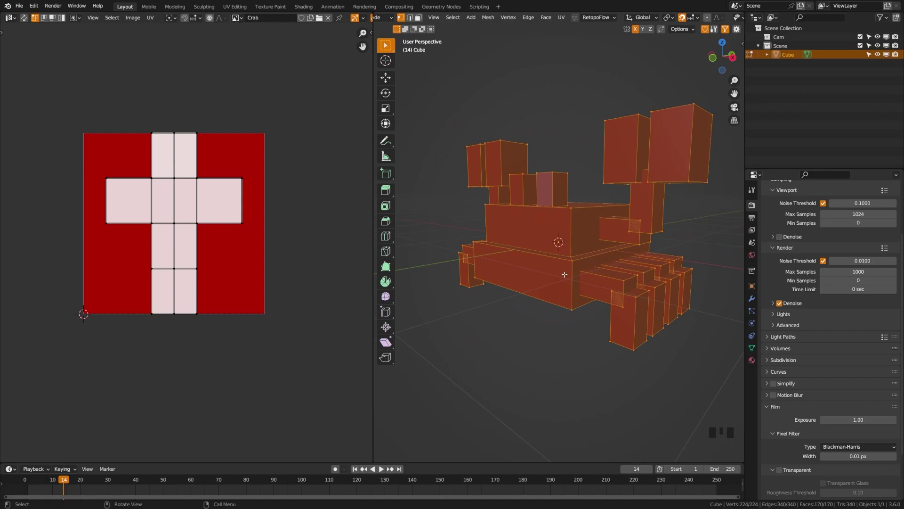
pyautogui.click(235, 18)
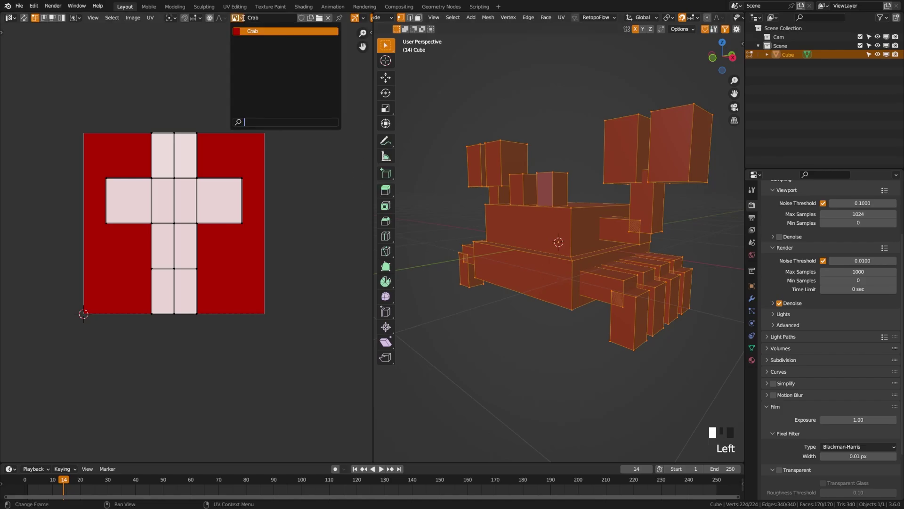
pyautogui.click(542, 180)
pyautogui.press('Tab')
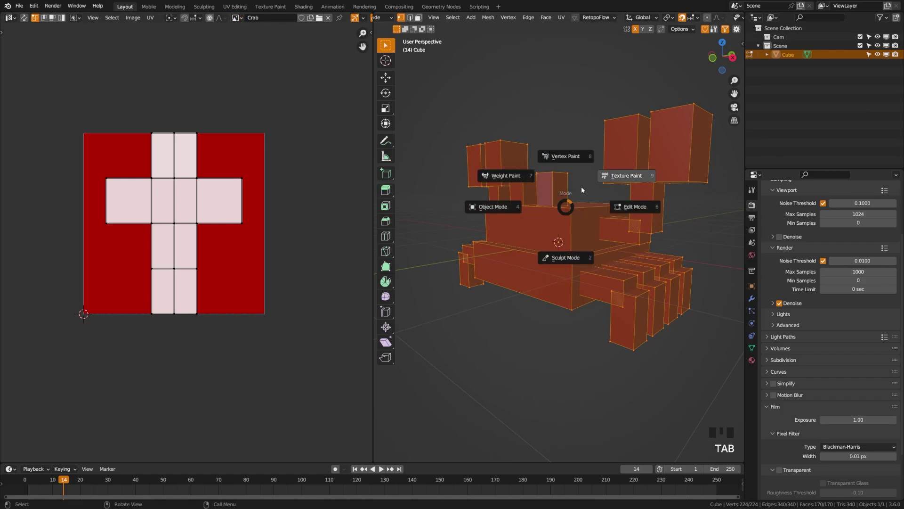
pyautogui.click(608, 180)
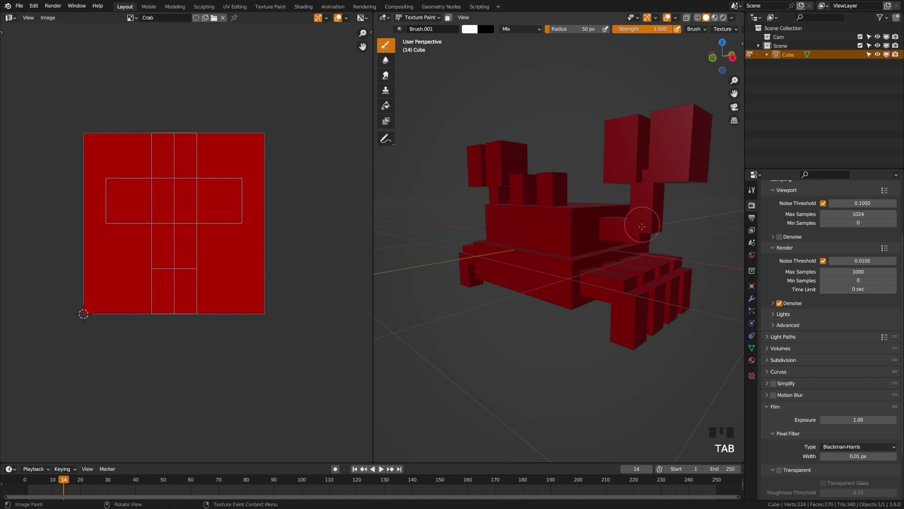
# Show the sidebar with the texture slots and brush settings, and widen the 3D viewport into the Image Editor's space.
pyautogui.press('n')
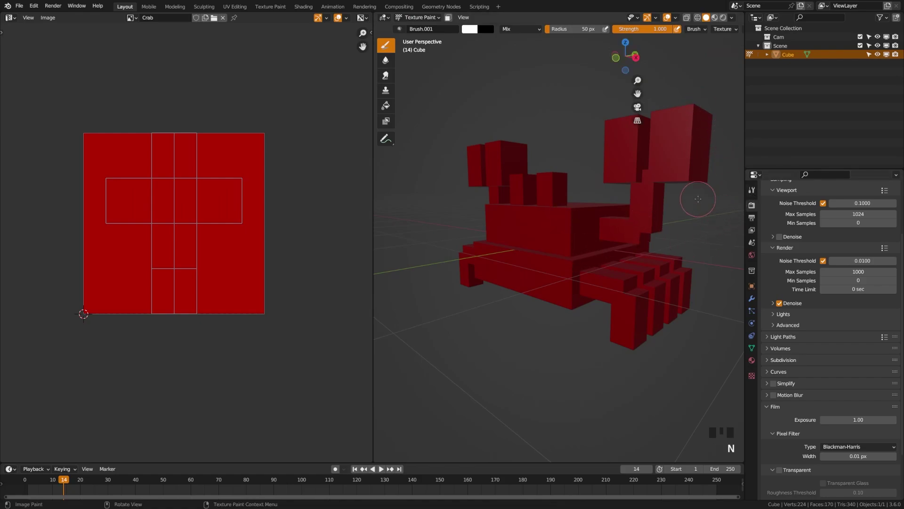
pyautogui.moveTo(374, 194); pyautogui.dragTo(238, 236)
pyautogui.moveTo(264, 246); pyautogui.dragTo(424, 267, button='middle')
pyautogui.scroll(3, 414, 266)
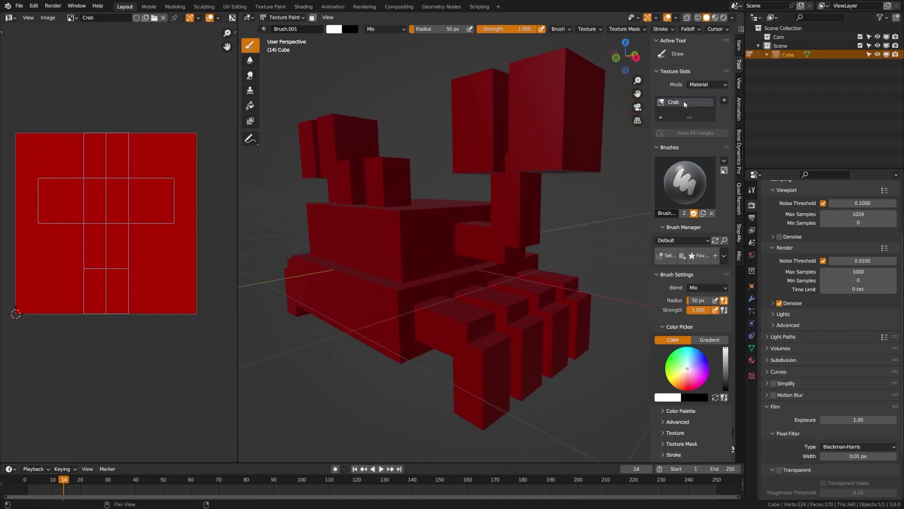
pyautogui.moveTo(103, 226); pyautogui.dragTo(118, 223, button='middle')
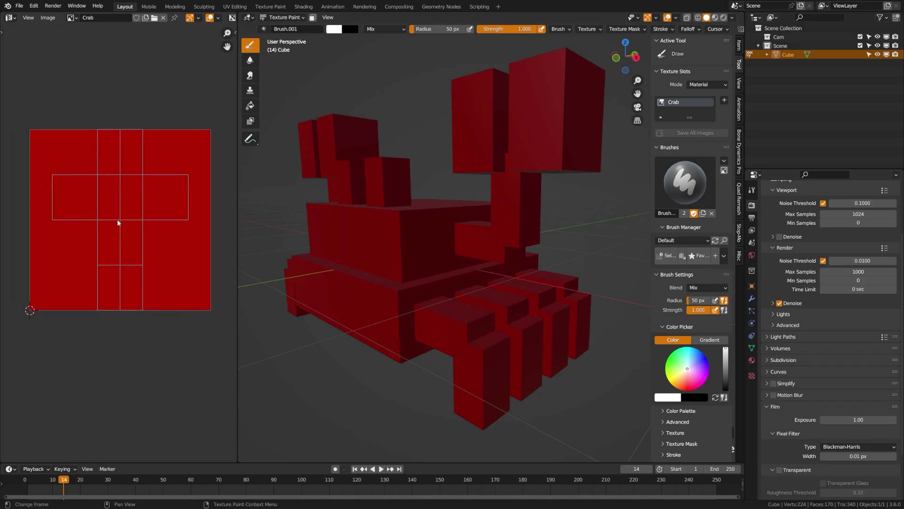
# Show the Crab image's properties in the Image Editor, and select all of the crab's geometry in Edit Mode.
pyautogui.press('n')
pyautogui.click(234, 55)
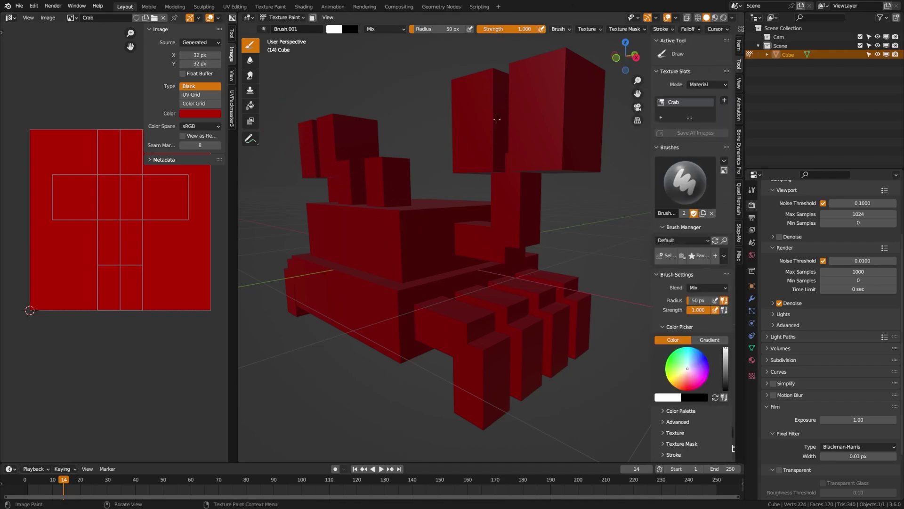
pyautogui.hotkey('ctrl', 'Tab')
pyautogui.press('Tab')
pyautogui.press('Tab')
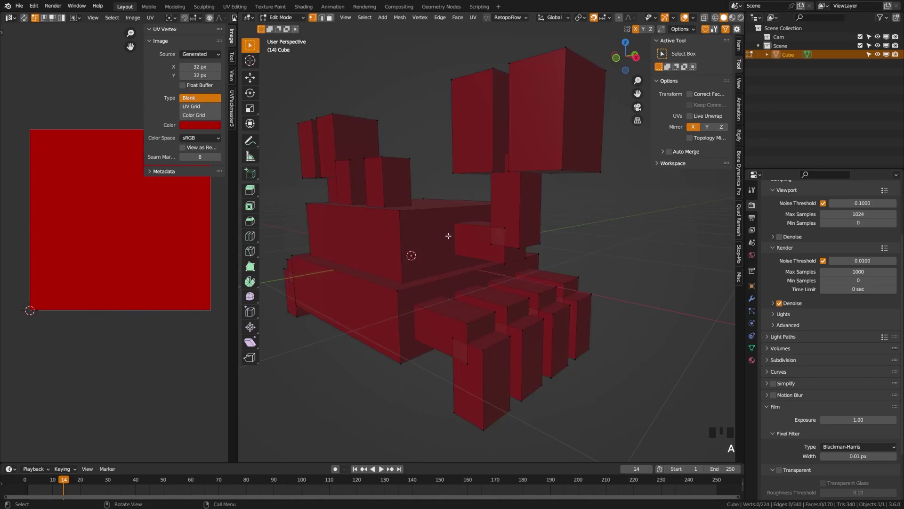
pyautogui.press('Tab')
pyautogui.keyDown('shift'); pyautogui.moveTo(382, 257); pyautogui.dragTo(421, 238, button='middle'); pyautogui.keyUp('shift')
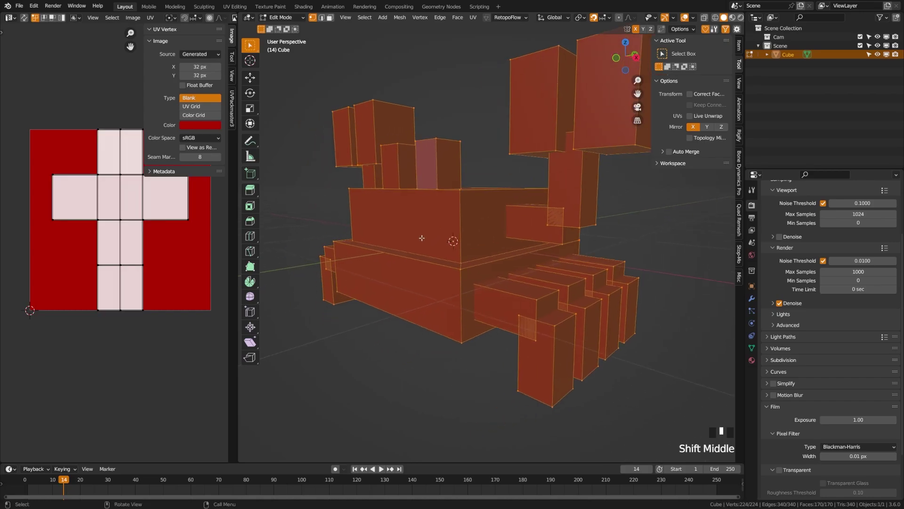
# Unwrap the whole crab with Smart UV Project at a 66° angle limit and 0.000 island margin, and hide the Image Editor's sidebar.
pyautogui.press('u')
pyautogui.click(447, 226)
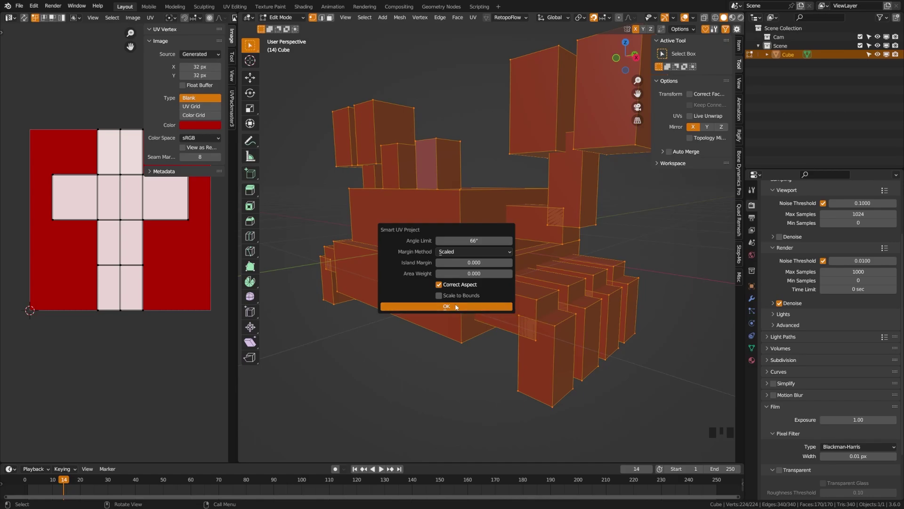
pyautogui.click(459, 306)
pyautogui.scroll(2, 86, 259)
pyautogui.scroll(-1, 95, 259)
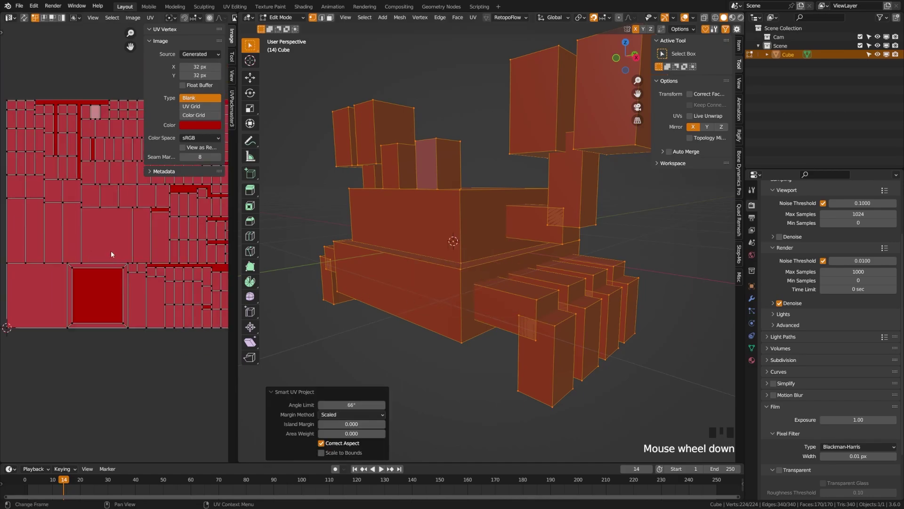
pyautogui.press('n')
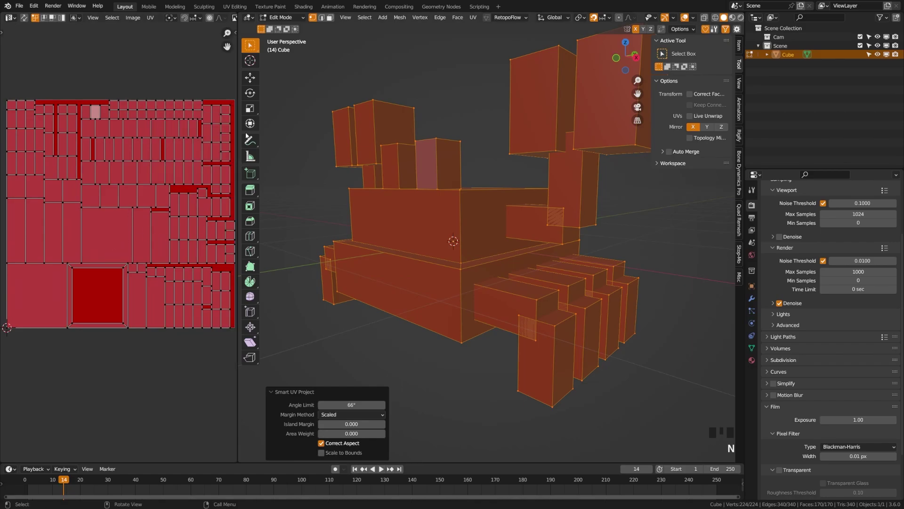
pyautogui.keyDown('shift'); pyautogui.moveTo(140, 185); pyautogui.dragTo(136, 174, button='middle'); pyautogui.keyUp('shift')
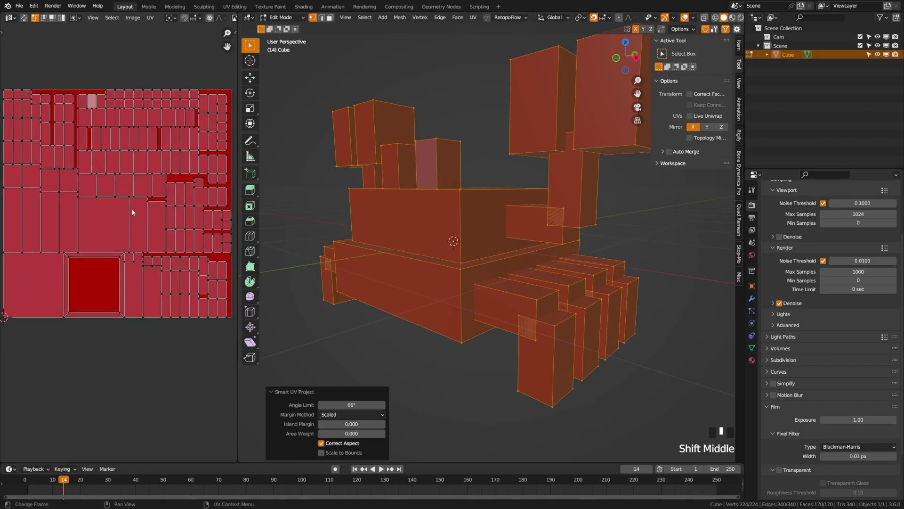
# Select all UVs in the image area and snap them to the Crab image's pixels.
pyautogui.press('a')
pyautogui.click(133, 18)
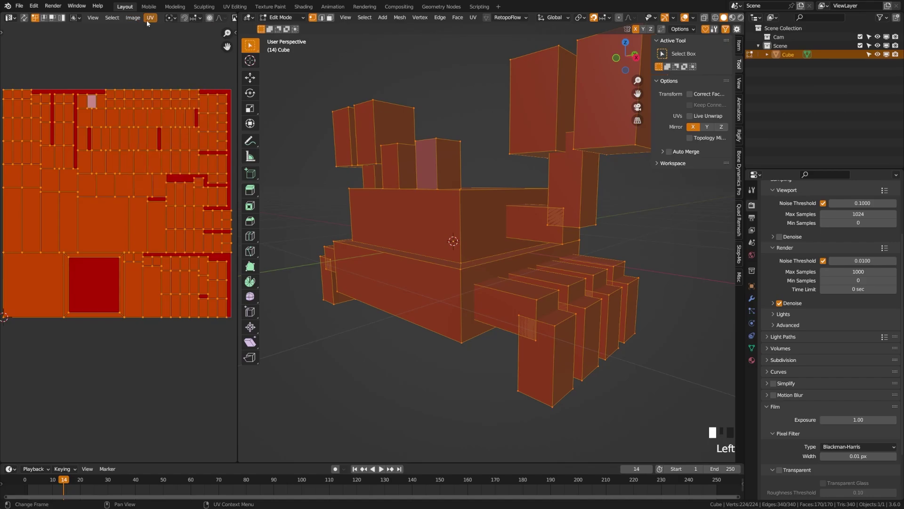
pyautogui.click(146, 19)
pyautogui.moveTo(177, 49)
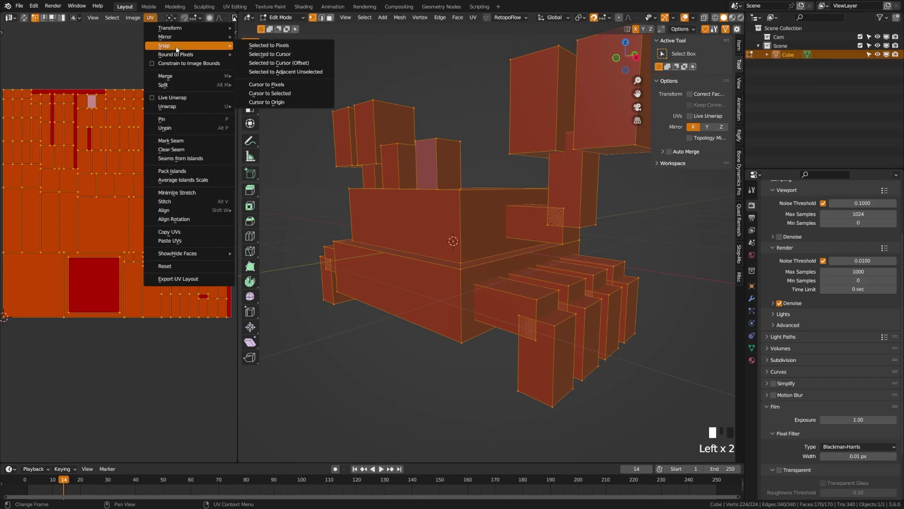
pyautogui.click(256, 46)
pyautogui.press('a')
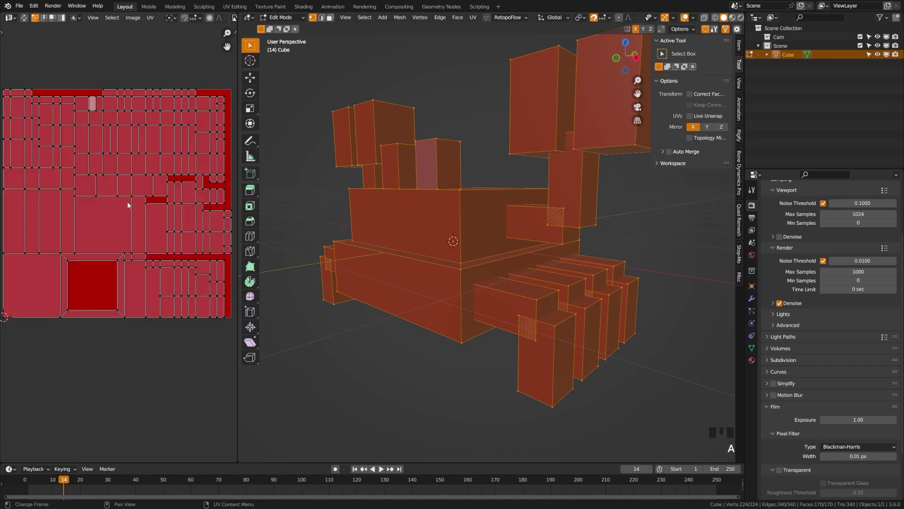
# Examine how the snapped UV islands line up with the Crab image's pixels.
pyautogui.scroll(-1, 120, 233)
pyautogui.scroll(4, 120, 228)
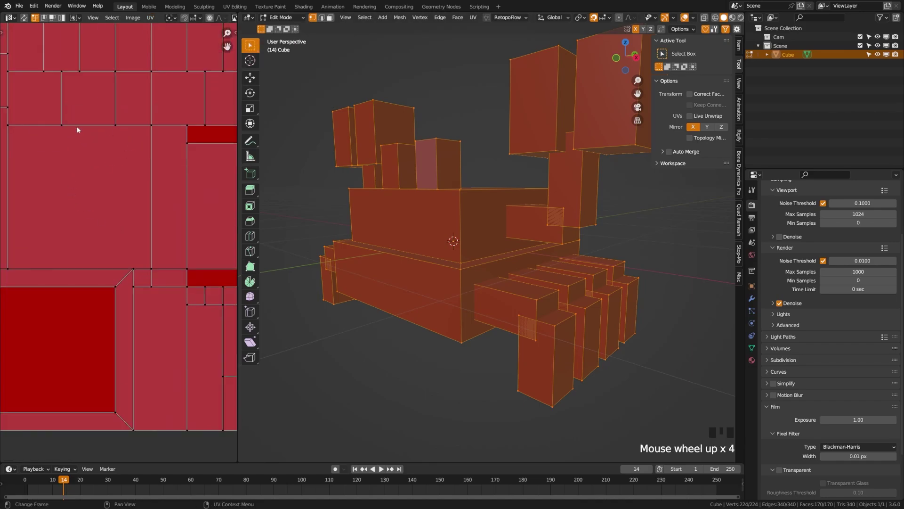
pyautogui.scroll(-1, 101, 175)
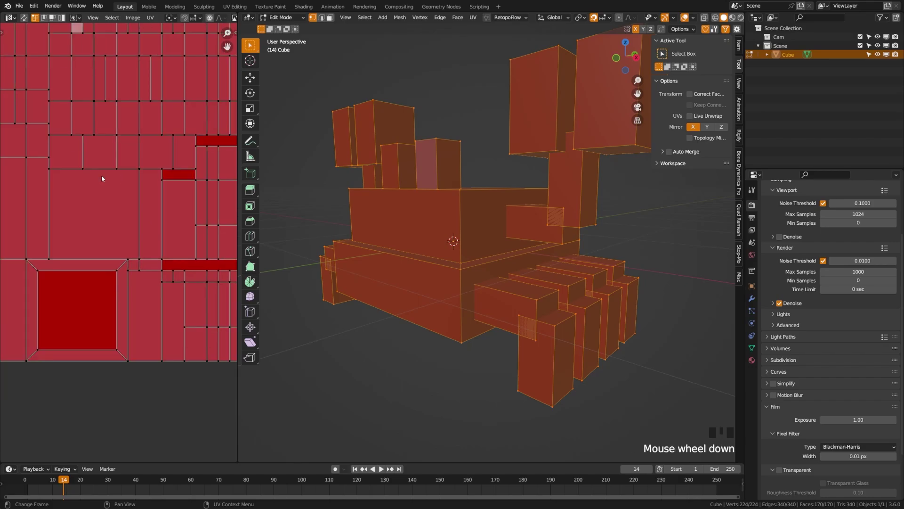
pyautogui.scroll(-1, 97, 183)
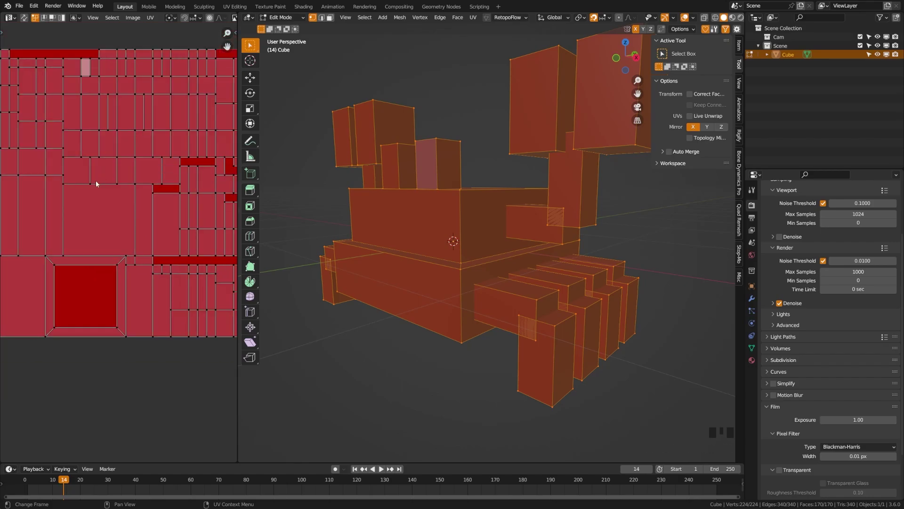
pyautogui.click(551, 27)
pyautogui.moveTo(423, 225); pyautogui.dragTo(480, 235, button='middle')
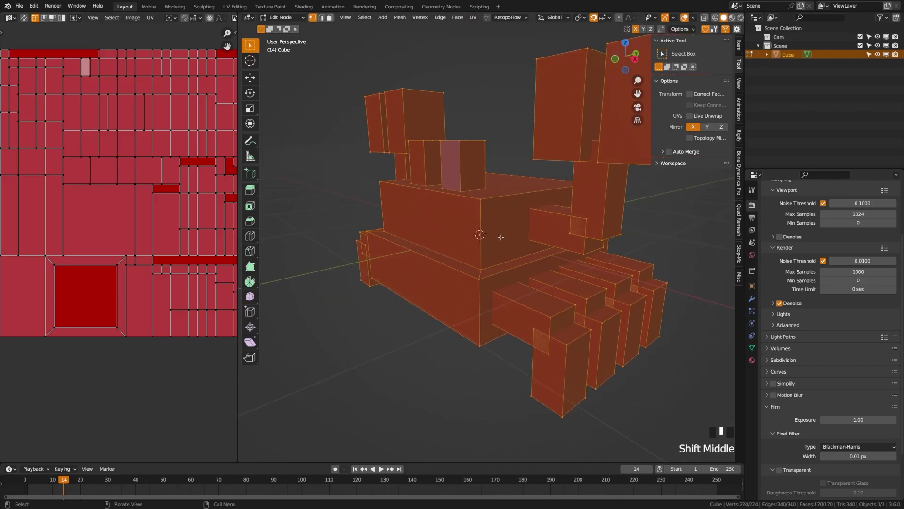
pyautogui.press('Tab')
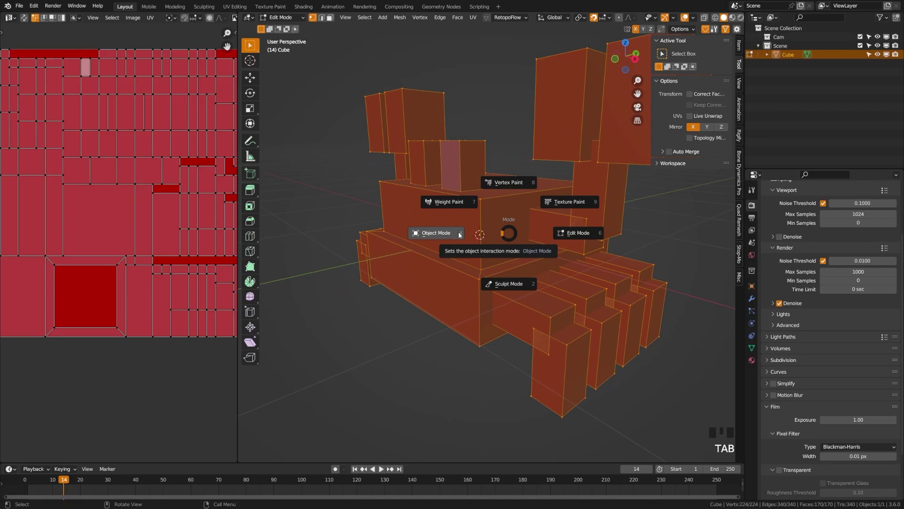
pyautogui.click(576, 233)
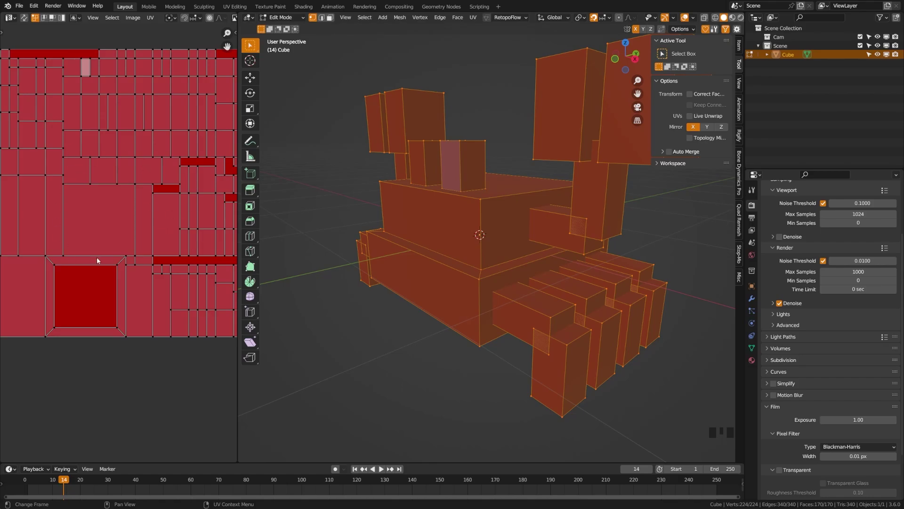
# Switch the crab from Edit Mode to Texture Paint mode and save the file.
pyautogui.scroll(1, 97, 260)
pyautogui.moveTo(471, 255); pyautogui.dragTo(469, 271, button='middle')
pyautogui.press('Tab')
pyautogui.press('Tab')
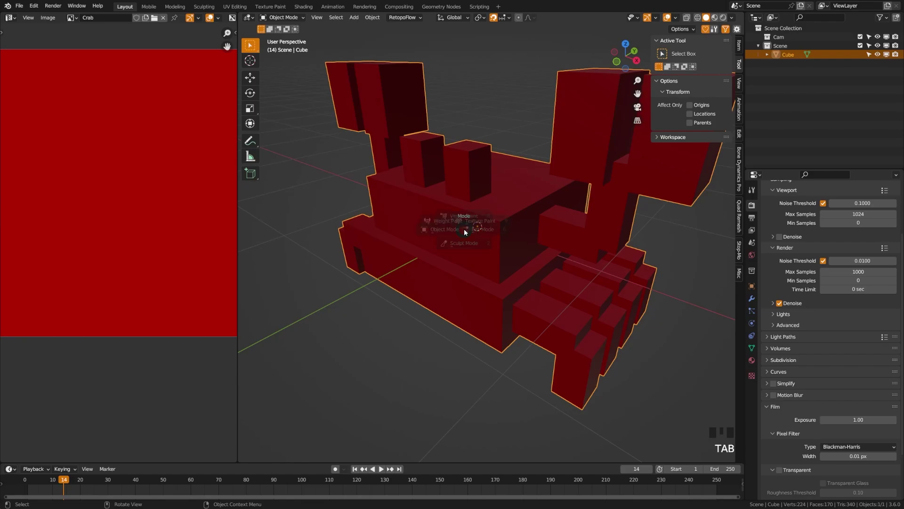
pyautogui.click(523, 199)
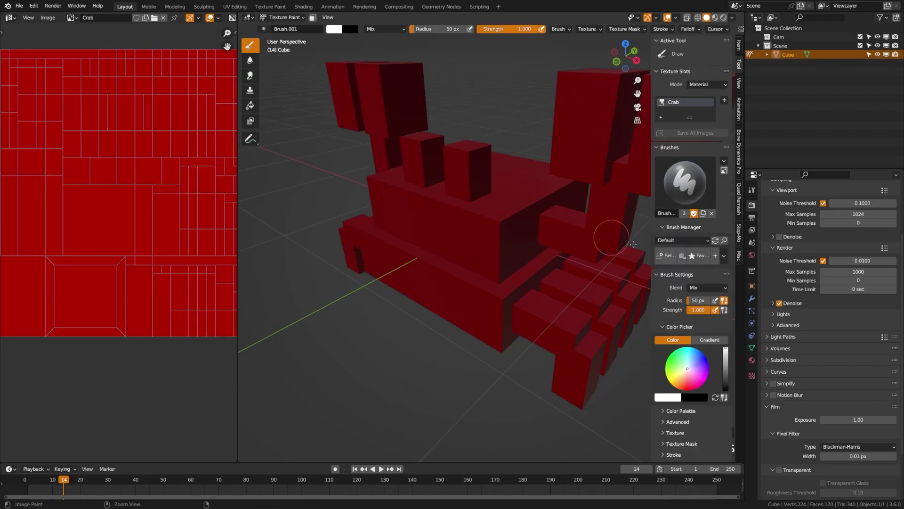
pyautogui.hotkey('ctrl', 's')
# Paint a white test patch on the front of the crab's body with the 50 px brush.
pyautogui.moveTo(446, 281); pyautogui.dragTo(448, 262, button='middle')
pyautogui.moveTo(427, 232)
pyautogui.mouseDown()
pyautogui.moveTo(456, 256)
pyautogui.moveTo(415, 277)
pyautogui.moveTo(429, 255)
pyautogui.mouseUp()
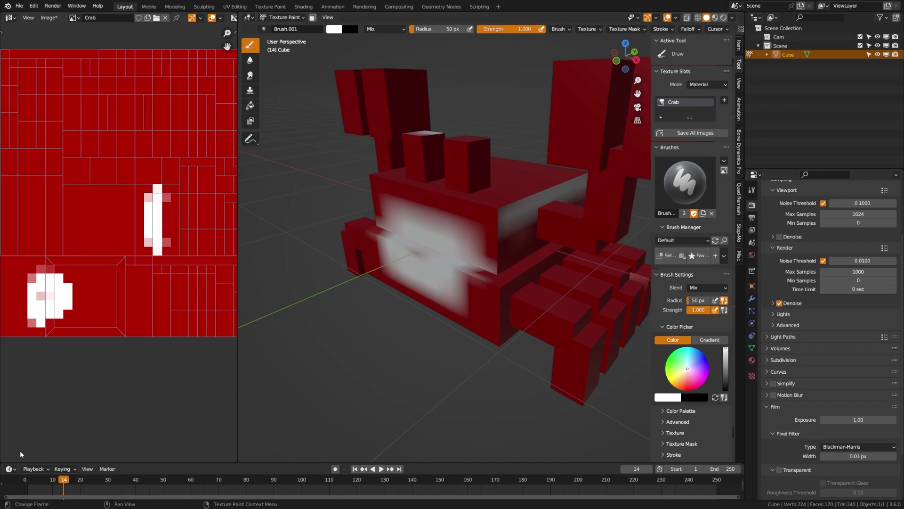
# Split the Image Editor horizontally and turn the lower area into a Shader Editor.
pyautogui.moveTo(2, 459); pyautogui.dragTo(12, 231)
pyautogui.click(11, 229)
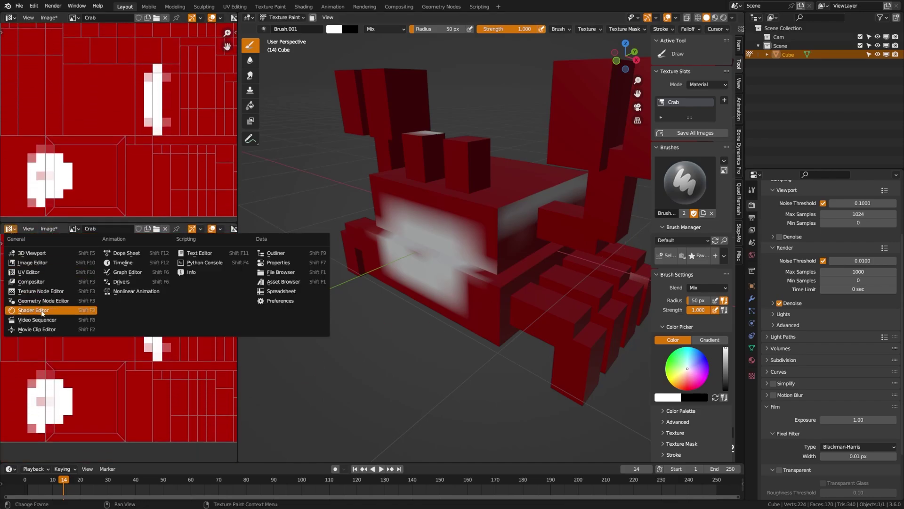
pyautogui.click(33, 310)
# Set the interpolation of the Crab image texture node to Closest.
pyautogui.scroll(5, 72, 339)
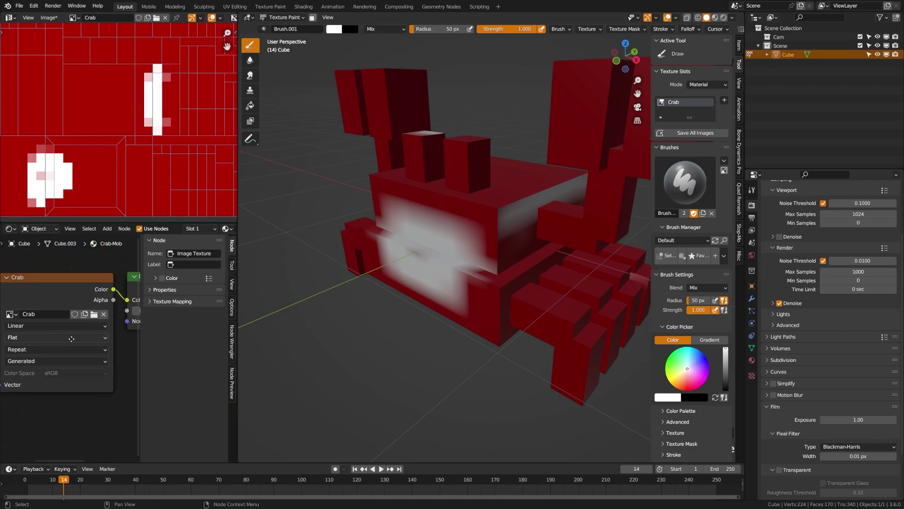
pyautogui.moveTo(71, 339)
pyautogui.mouseDown(button='middle')
pyautogui.moveTo(64, 310)
pyautogui.moveTo(64, 335)
pyautogui.mouseUp(button='middle')
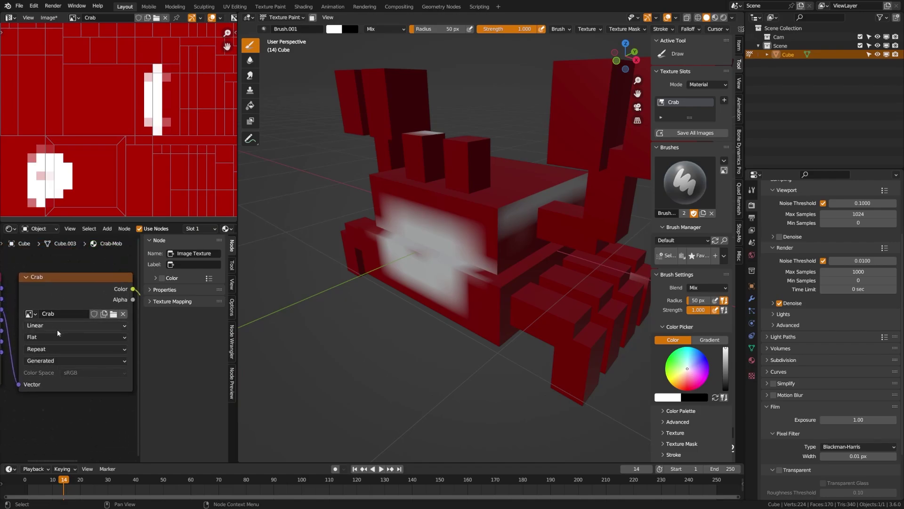
pyautogui.click(60, 325)
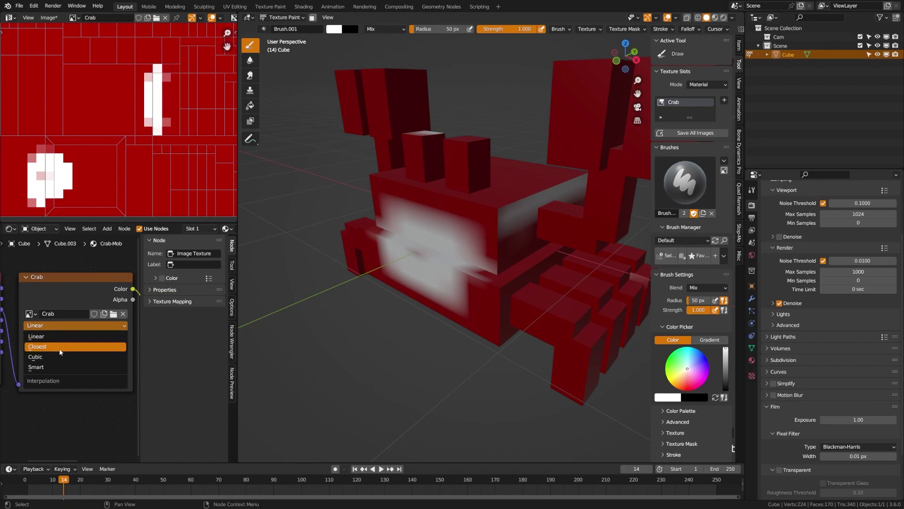
pyautogui.click(60, 349)
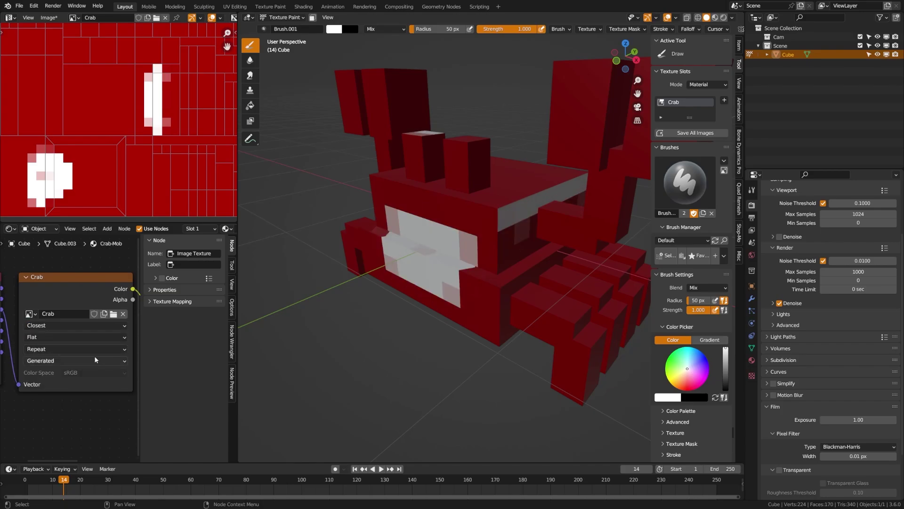
# Look through the System, Keymap, Navigation, Input and Interface sections of the preferences and close them.
pyautogui.click(35, 7)
pyautogui.click(55, 132)
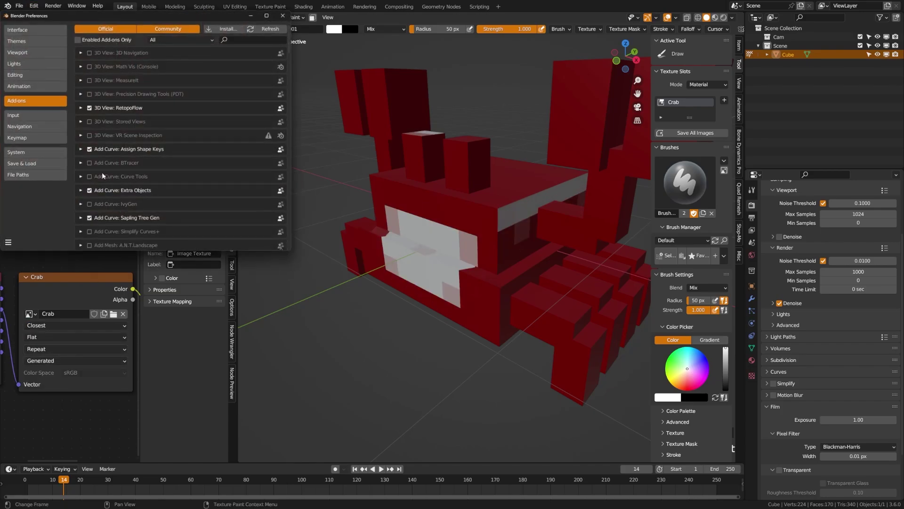
pyautogui.click(29, 153)
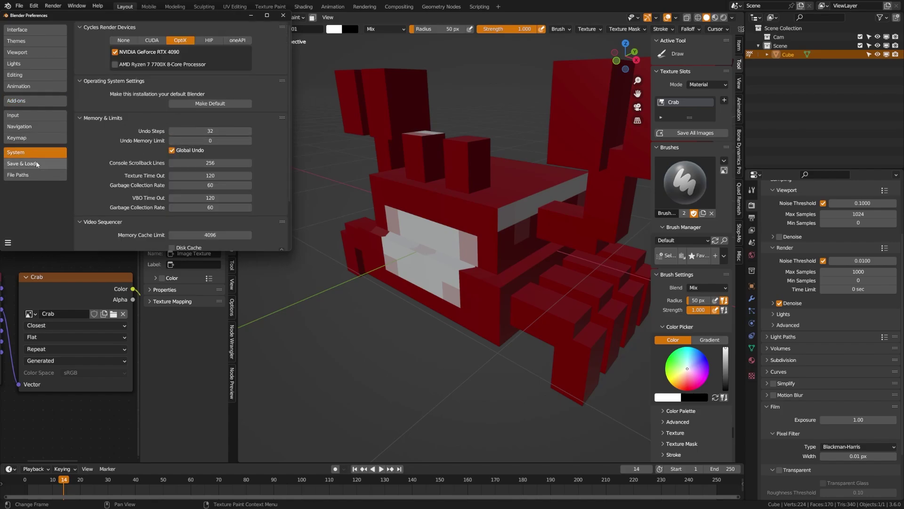
pyautogui.click(30, 137)
pyautogui.click(36, 127)
pyautogui.click(36, 117)
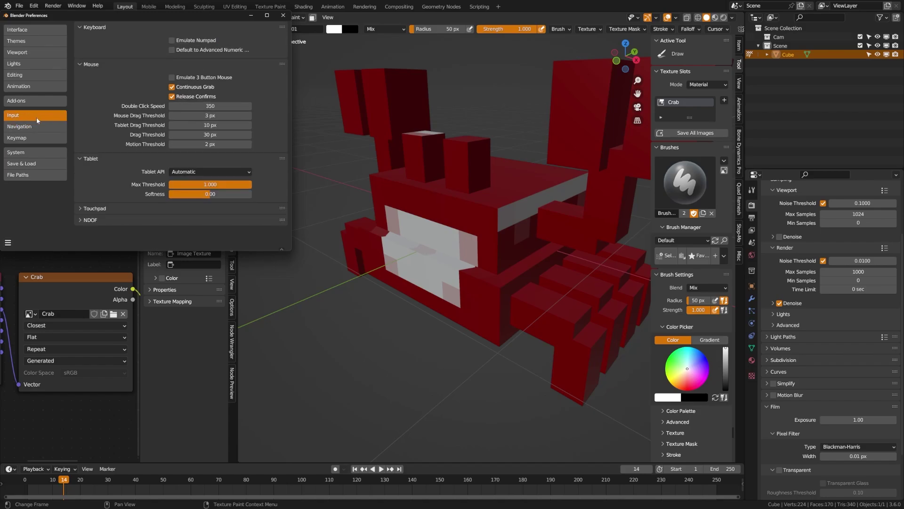
pyautogui.click(31, 30)
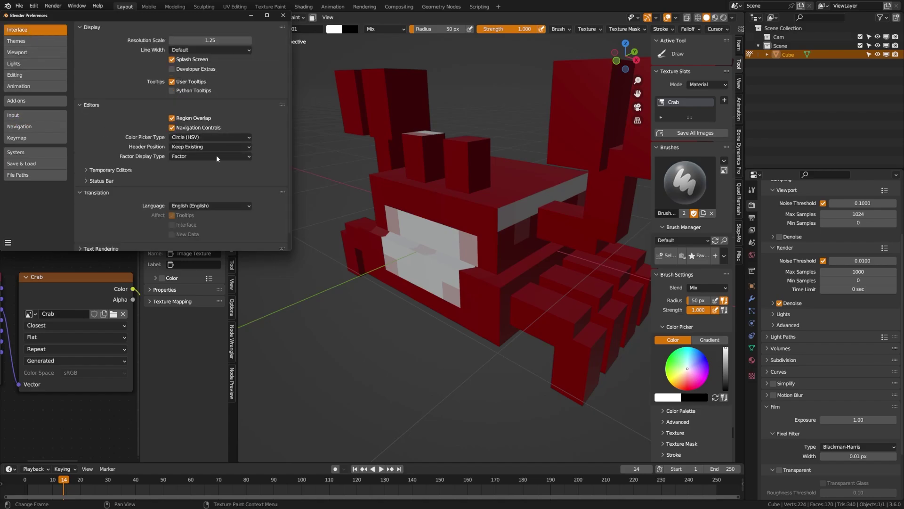
pyautogui.click(283, 16)
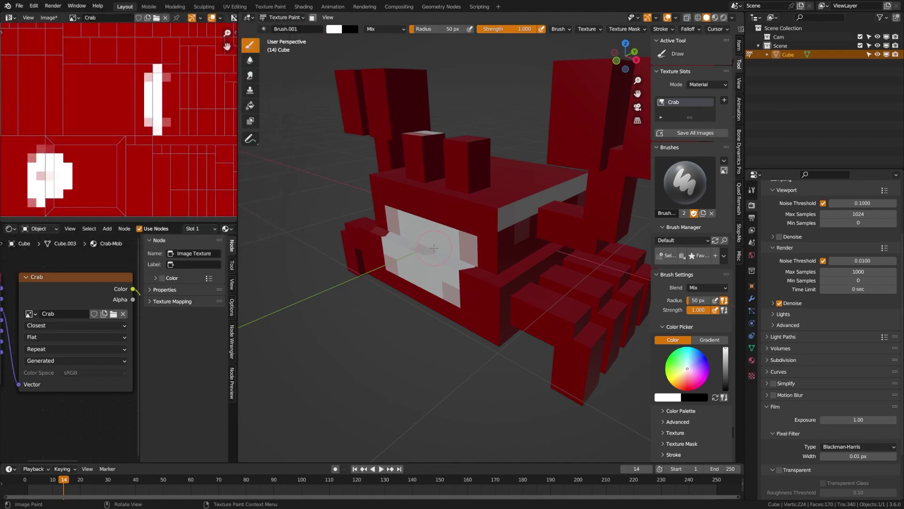
# Undo the interpolation change and the white test patch, and try another white stroke on the body's front.
pyautogui.moveTo(434, 248)
pyautogui.mouseDown(button='middle')
pyautogui.moveTo(449, 248)
pyautogui.moveTo(434, 252)
pyautogui.mouseUp(button='middle')
pyautogui.hotkey('ctrl', 'z')
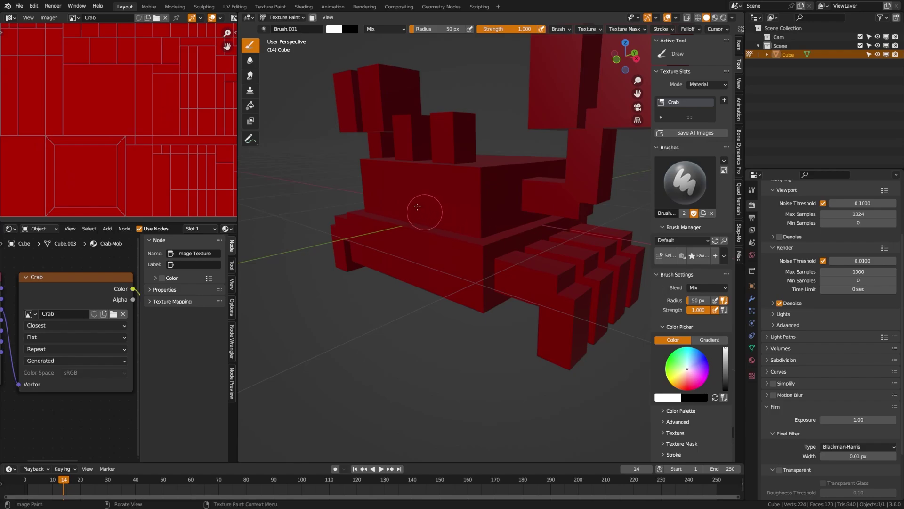
pyautogui.moveTo(390, 192)
pyautogui.mouseDown()
pyautogui.moveTo(450, 202)
pyautogui.moveTo(377, 201)
pyautogui.moveTo(407, 191)
pyautogui.mouseUp()
pyautogui.hotkey('ctrl', 'z')
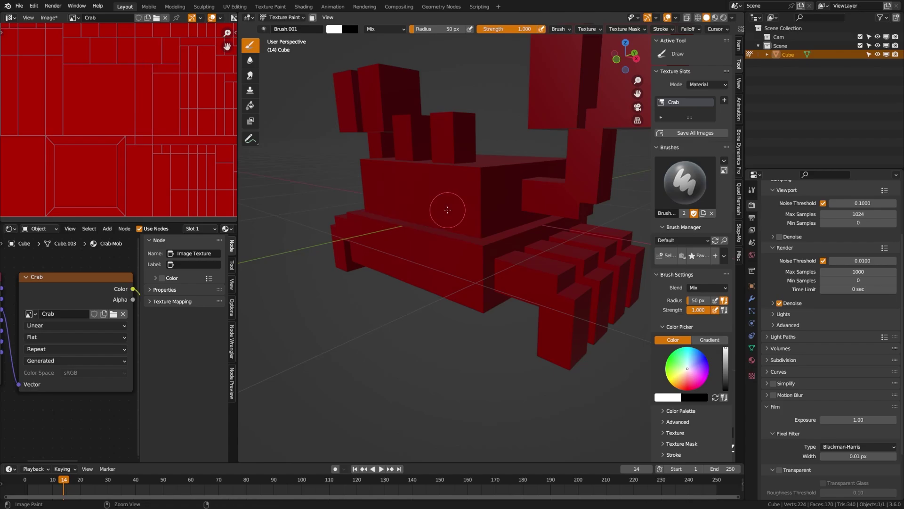
# Set the brush radius to 2 px and paint white strokes across the front of the crab's lower body.
pyautogui.scroll(-3, 712, 331)
pyautogui.scroll(-2, 712, 331)
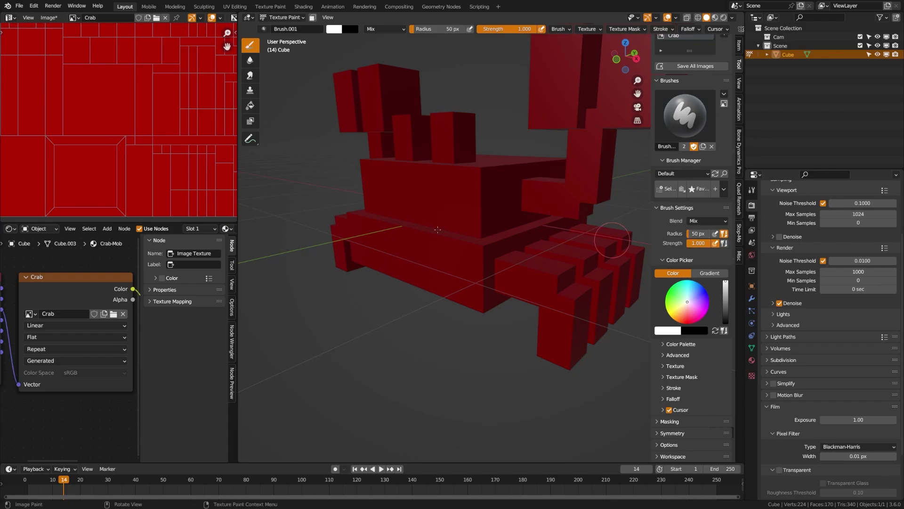
pyautogui.moveTo(308, 209); pyautogui.dragTo(410, 222, button='middle')
pyautogui.scroll(3, 413, 230)
pyautogui.click(701, 233)
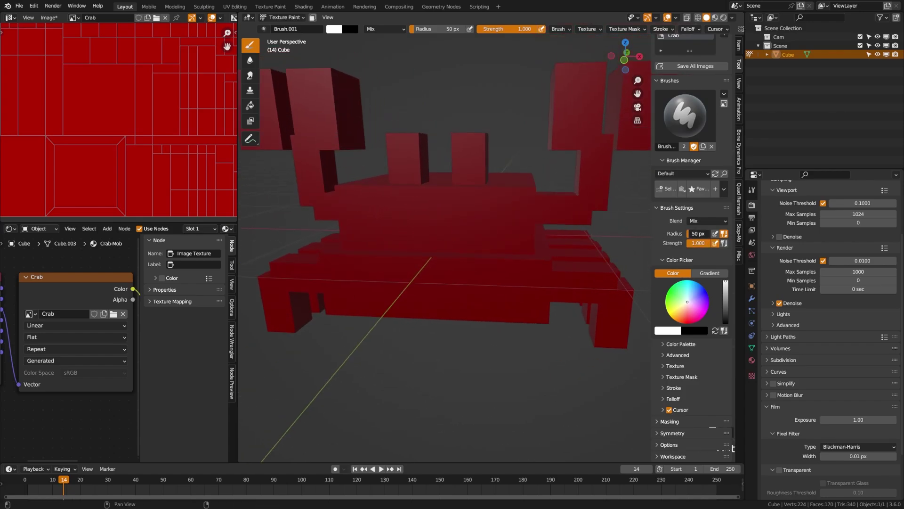
pyautogui.write('1')
pyautogui.press('Return')
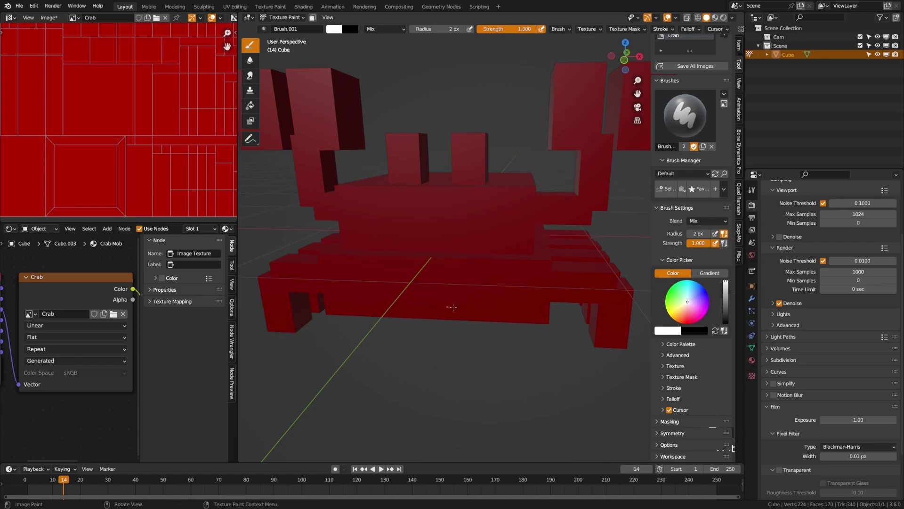
pyautogui.moveTo(453, 307)
pyautogui.mouseDown()
pyautogui.moveTo(485, 306)
pyautogui.moveTo(402, 307)
pyautogui.mouseUp()
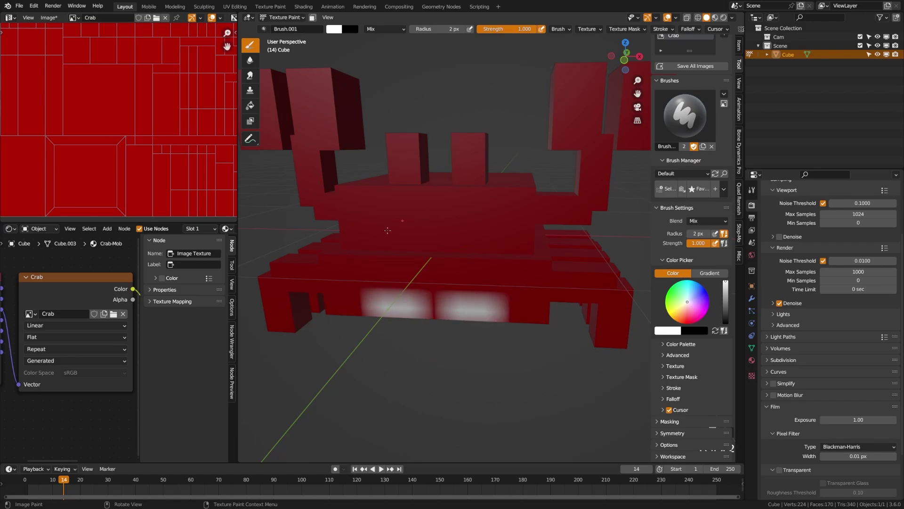
# Try a white stroke across the upper body's front and undo it together with the white strokes on the lower body.
pyautogui.moveTo(400, 212); pyautogui.dragTo(521, 228)
pyautogui.hotkey('ctrl', 'z')
pyautogui.hotkey('ctrl', 'z')
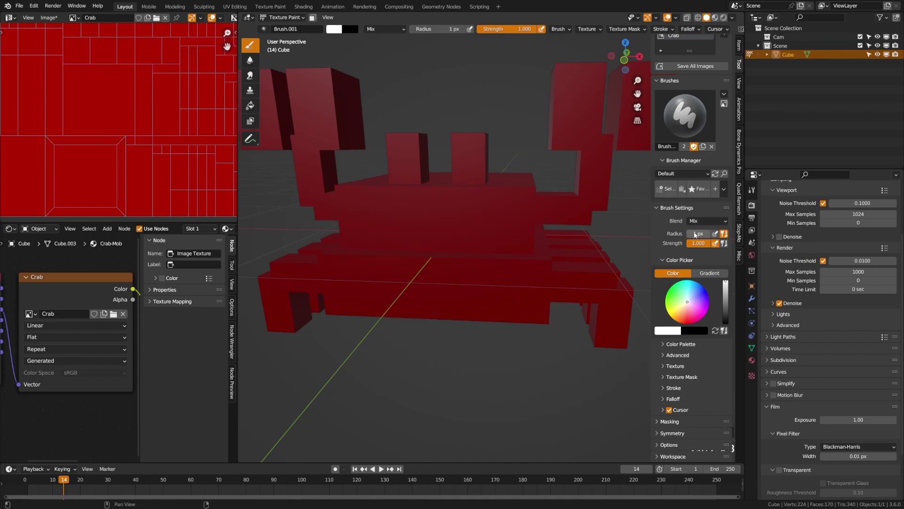
# Try white strokes on the upper body's front with brush radii of 35 px and 61 px, undoing each stroke.
pyautogui.moveTo(696, 235); pyautogui.dragTo(699, 234)
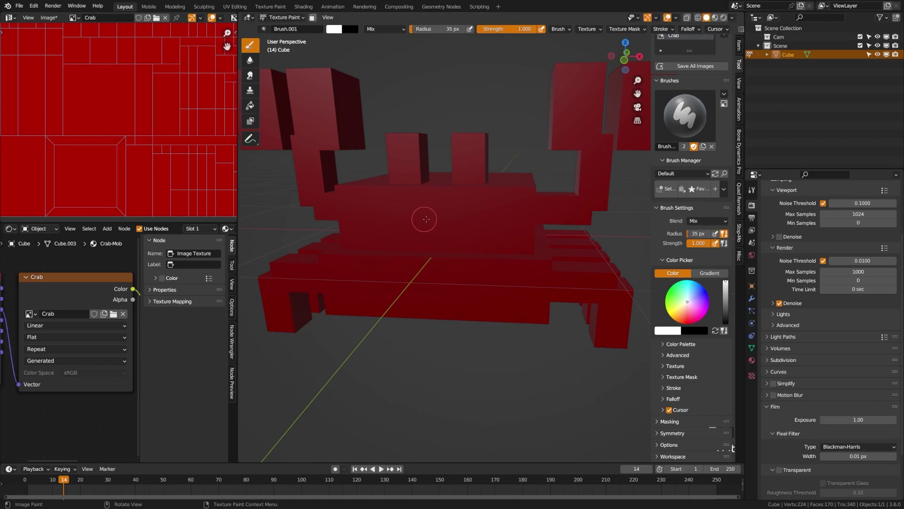
pyautogui.moveTo(475, 221)
pyautogui.mouseDown()
pyautogui.moveTo(377, 231)
pyautogui.moveTo(448, 229)
pyautogui.mouseUp()
pyautogui.hotkey('ctrl', 'z')
pyautogui.press('f')
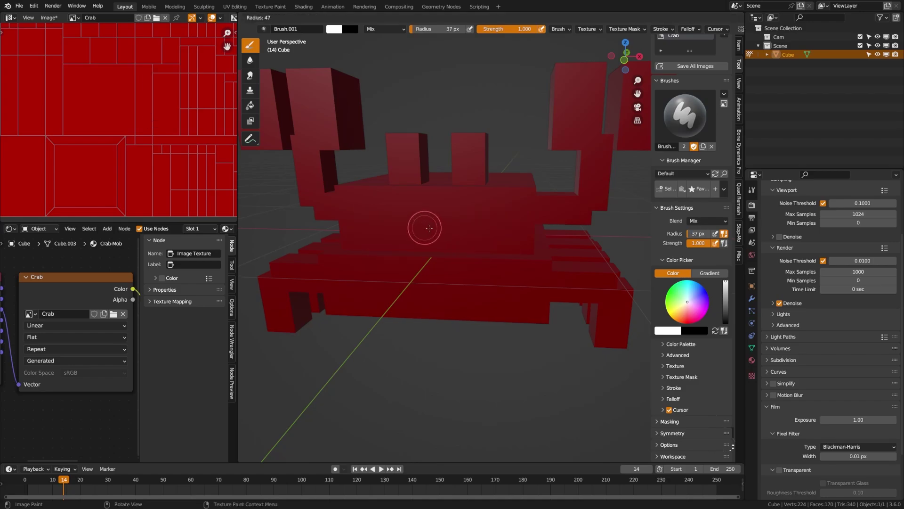
pyautogui.click(432, 226)
pyautogui.moveTo(386, 212); pyautogui.dragTo(471, 215)
pyautogui.hotkey('ctrl', 'z')
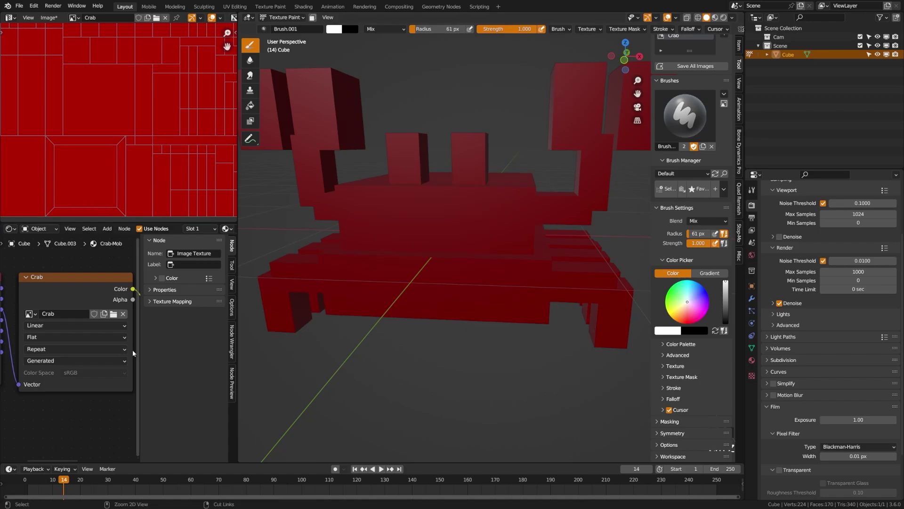
# Try Closest interpolation on the Crab image texture with a white stroke on the upper body's front, and undo both.
pyautogui.click(61, 336)
pyautogui.click(64, 343)
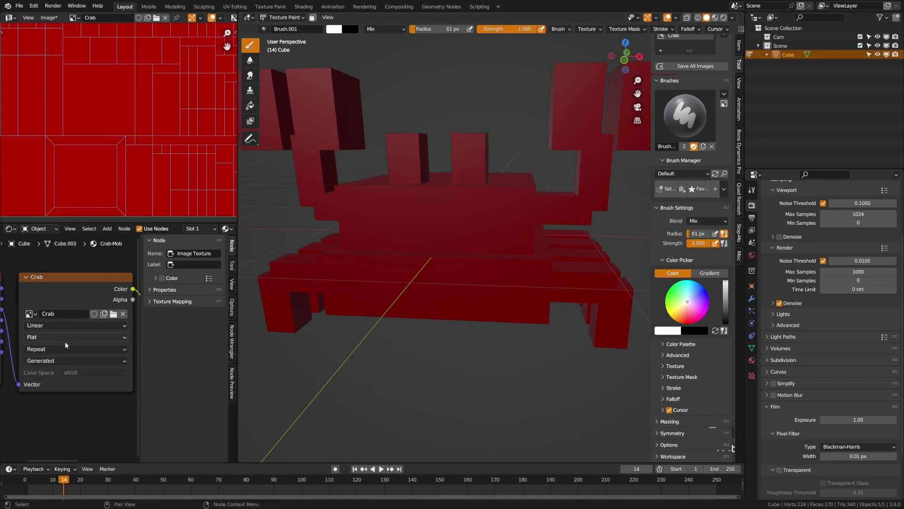
pyautogui.click(63, 350)
pyautogui.click(55, 327)
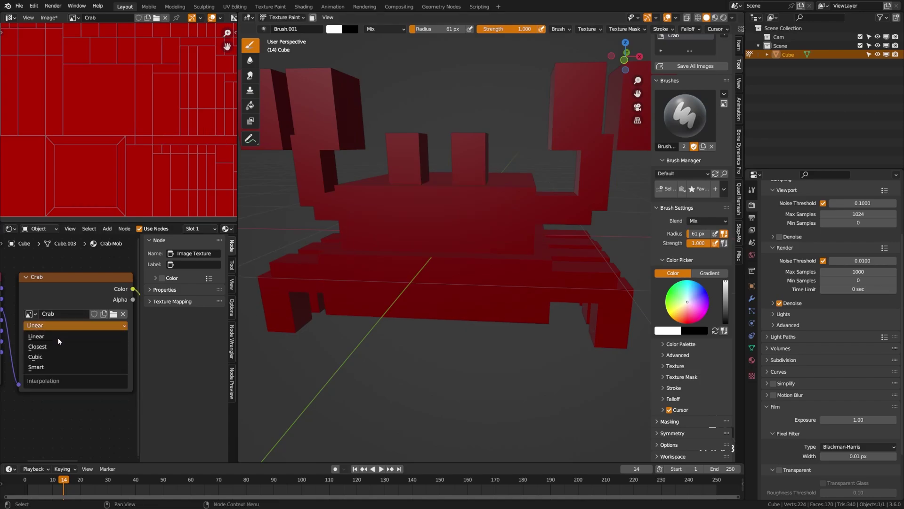
pyautogui.click(56, 347)
pyautogui.moveTo(430, 228); pyautogui.dragTo(445, 234)
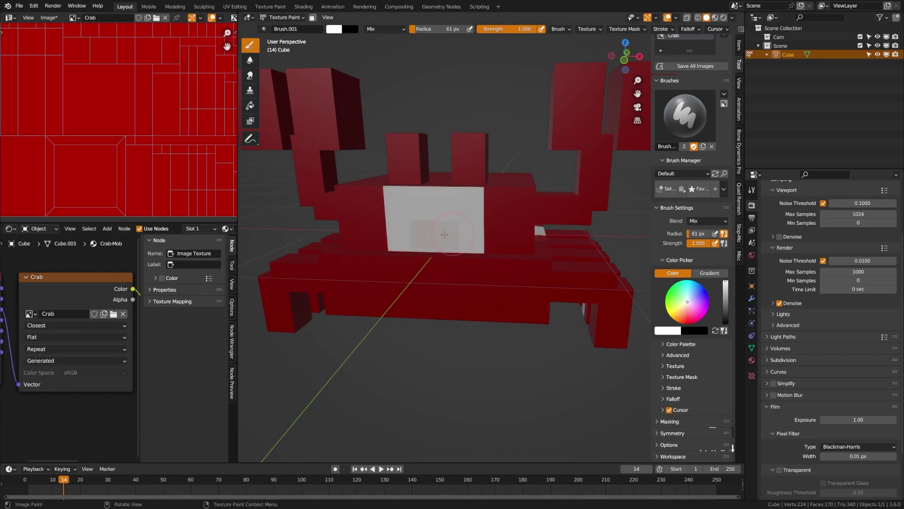
pyautogui.hotkey('ctrl', 'z')
pyautogui.hotkey('ctrl', 'z')
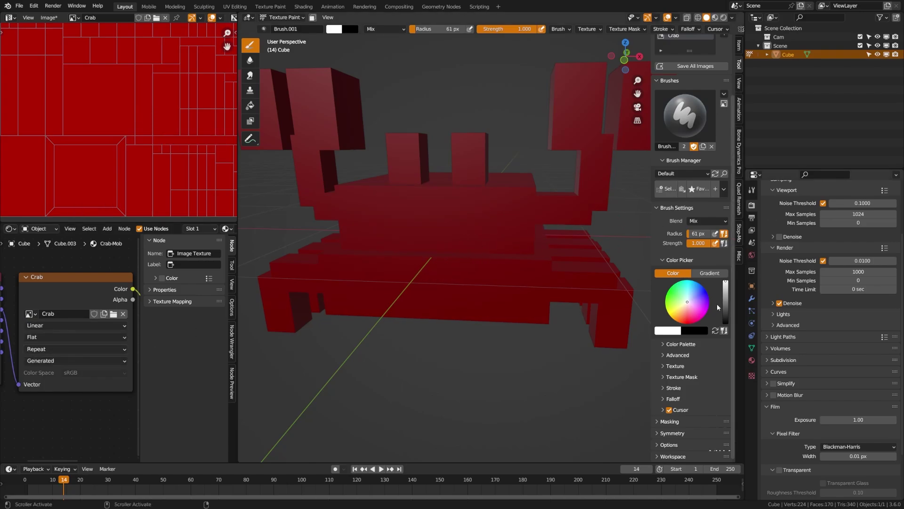
# Give the brush a flat, constant falloff curve, test it with a white stroke on the upper body's front, and undo the stroke.
pyautogui.click(702, 388)
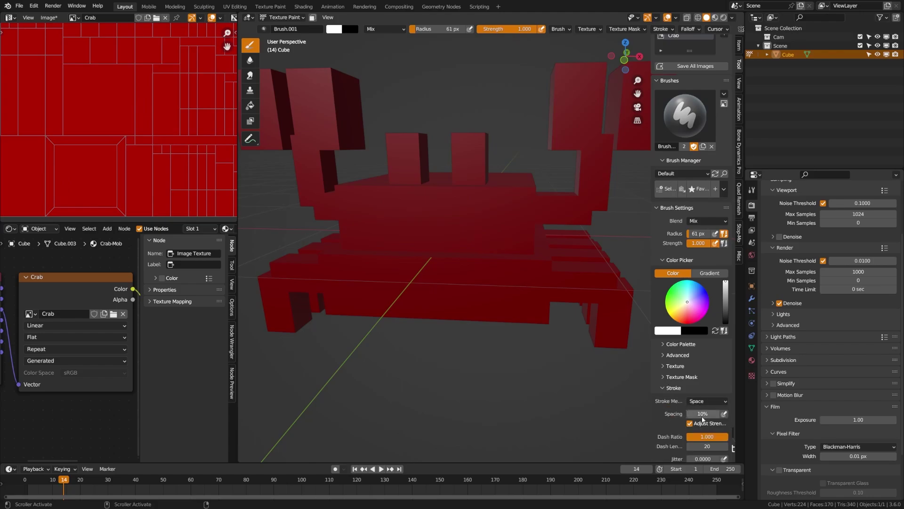
pyautogui.scroll(-3, 699, 415)
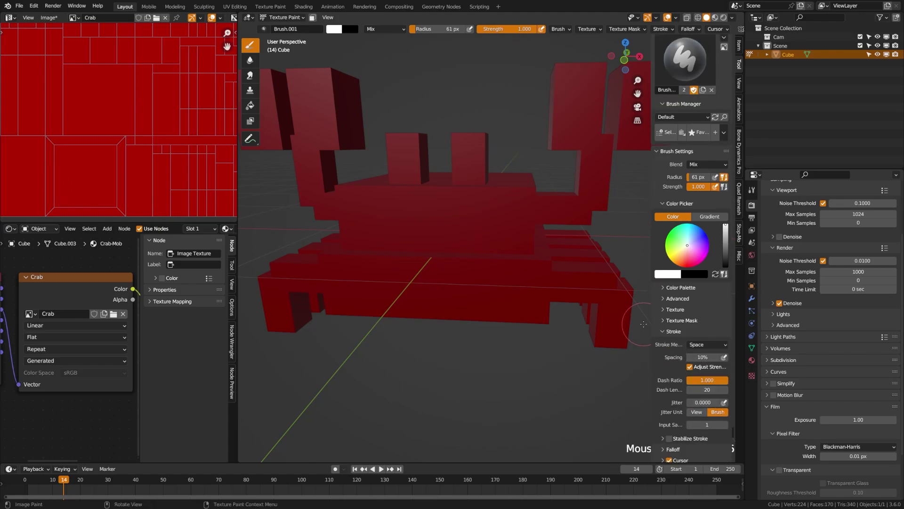
pyautogui.moveTo(653, 325); pyautogui.dragTo(633, 325)
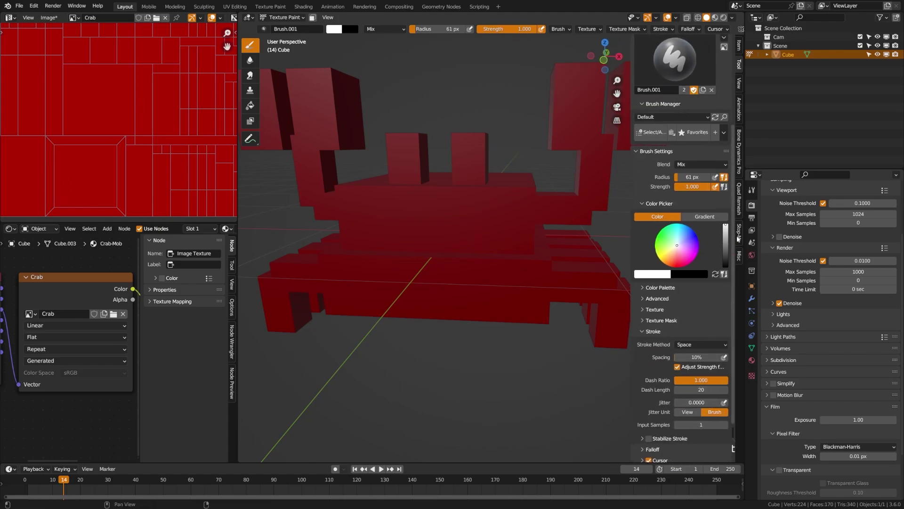
pyautogui.click(661, 332)
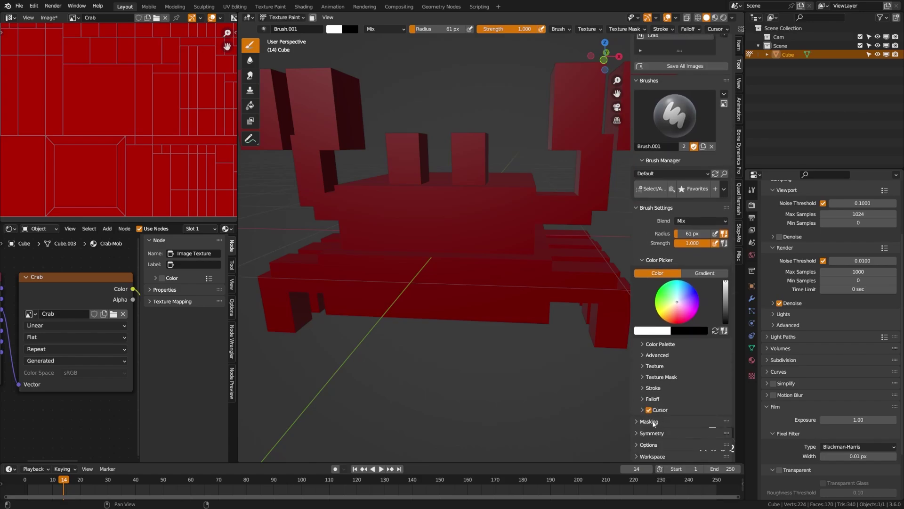
pyautogui.click(653, 399)
pyautogui.scroll(-4, 641, 386)
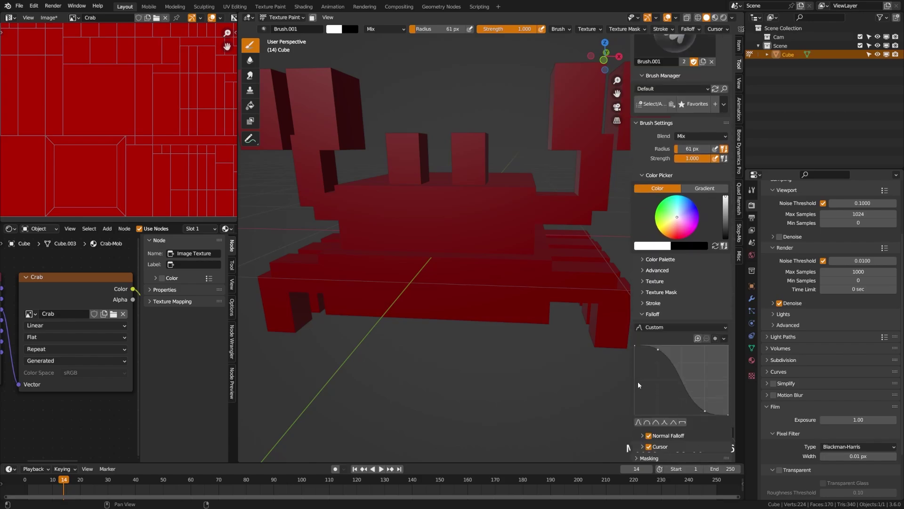
pyautogui.click(683, 423)
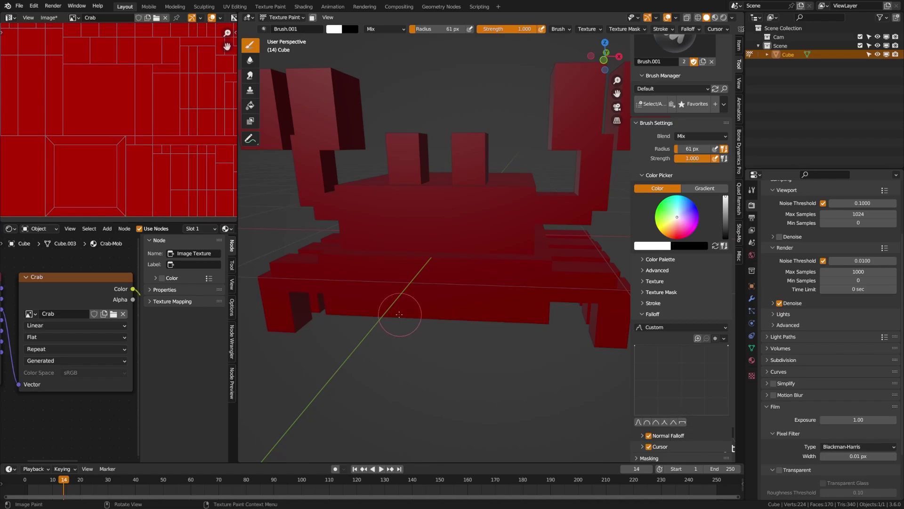
pyautogui.moveTo(399, 253)
pyautogui.mouseDown()
pyautogui.moveTo(404, 221)
pyautogui.moveTo(431, 221)
pyautogui.mouseUp()
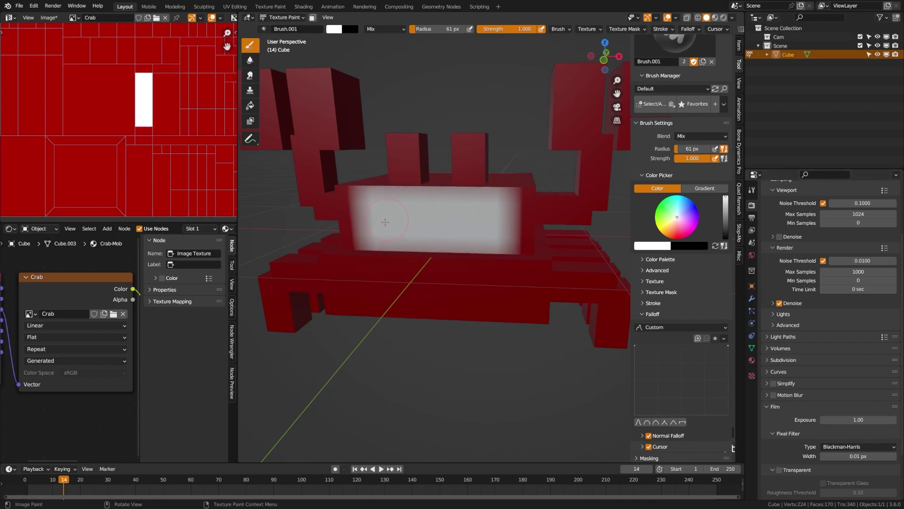
pyautogui.hotkey('ctrl', 'z')
# Set the Crab image texture's interpolation to Closest and paint a white patch on the front of the upper body.
pyautogui.click(76, 326)
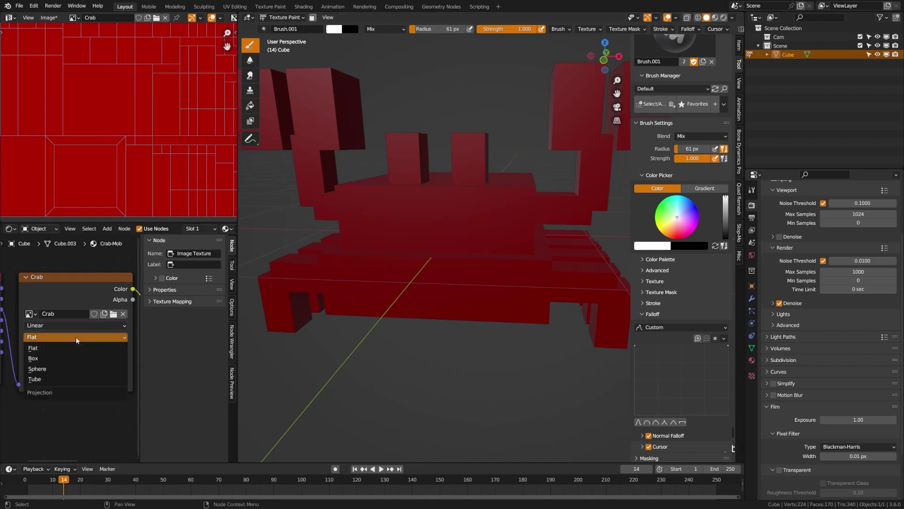
pyautogui.click(72, 324)
pyautogui.click(72, 324)
pyautogui.click(70, 347)
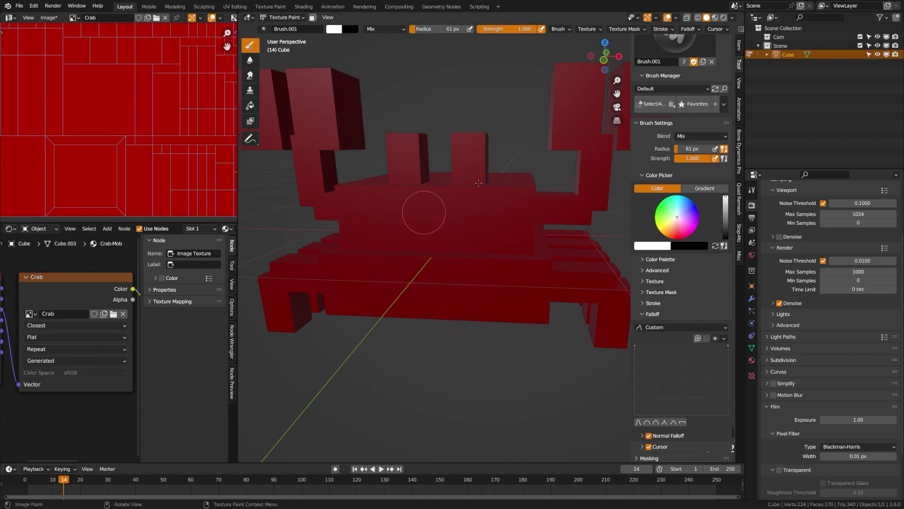
pyautogui.moveTo(405, 216); pyautogui.dragTo(459, 227)
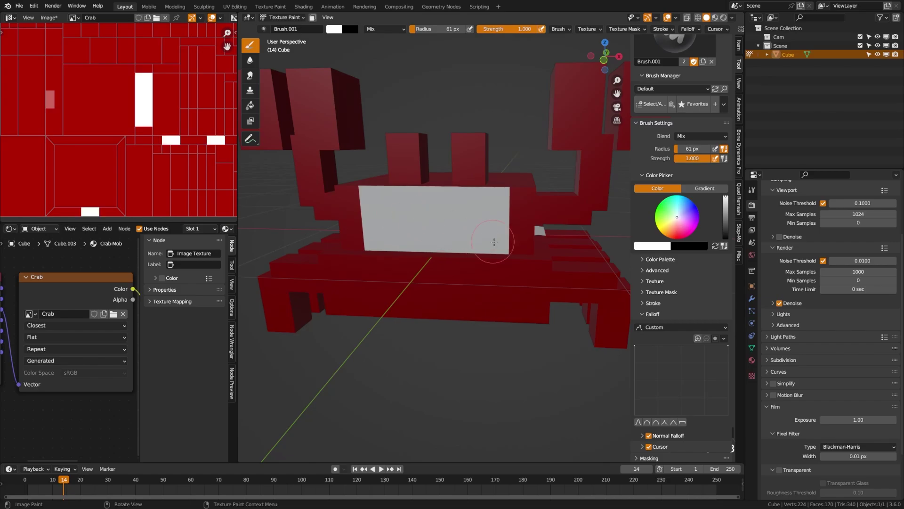
# Reduce the brush radius to 22 px, and undo the white patch and the change to Closest interpolation.
pyautogui.scroll(-4, 399, 219)
pyautogui.moveTo(401, 221); pyautogui.dragTo(403, 236, button='middle')
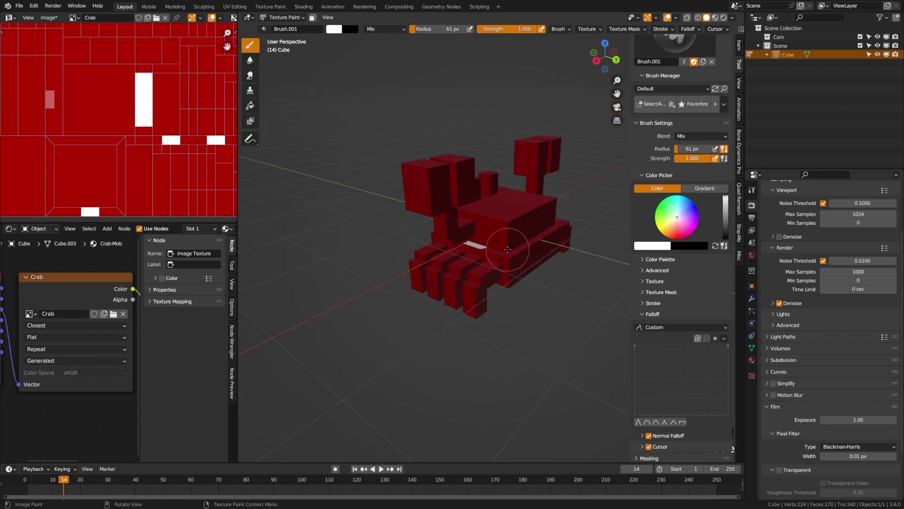
pyautogui.moveTo(495, 256)
pyautogui.mouseDown(button='middle')
pyautogui.moveTo(504, 279)
pyautogui.moveTo(516, 262)
pyautogui.moveTo(554, 259)
pyautogui.mouseUp(button='middle')
pyautogui.press('f')
pyautogui.click(501, 279)
pyautogui.hotkey('ctrl', 'z')
pyautogui.scroll(2, 554, 260)
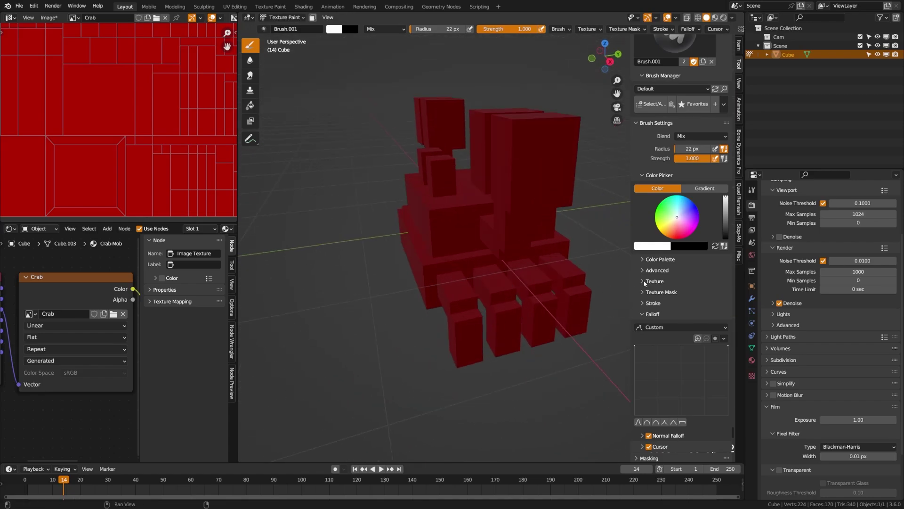
# Look through the brush's Advanced and Stroke settings and collapse the Brush Settings section.
pyautogui.click(656, 270)
pyautogui.click(655, 273)
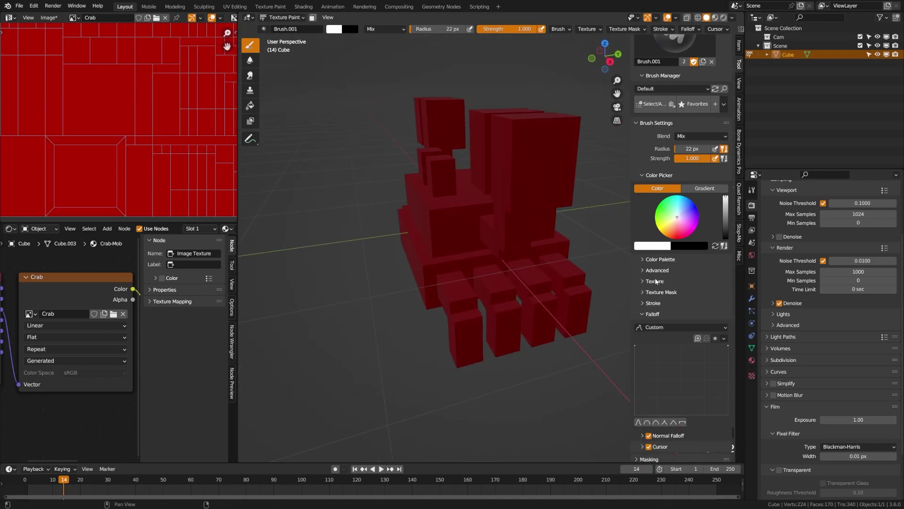
pyautogui.click(654, 303)
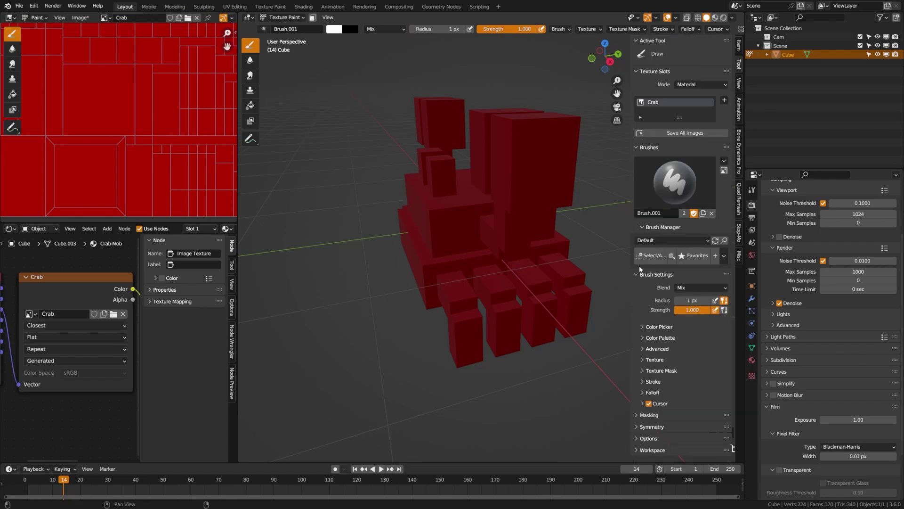
pyautogui.click(660, 277)
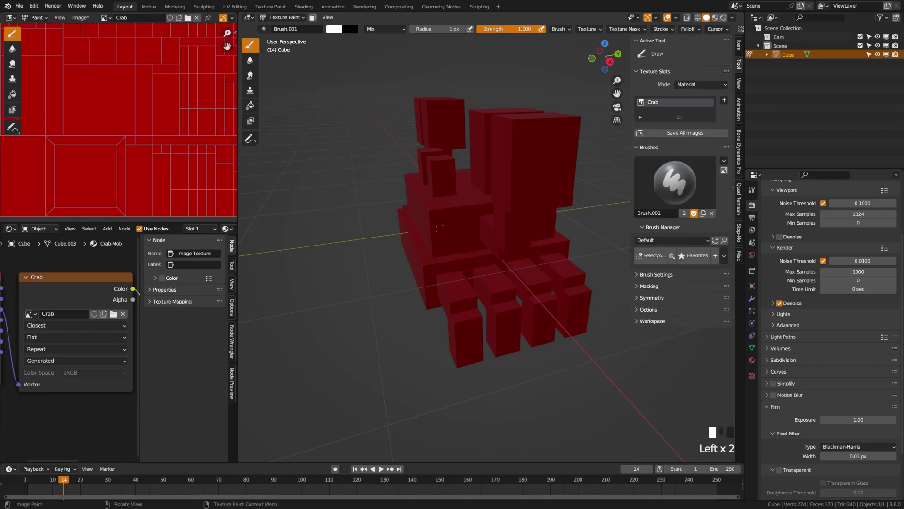
# Close the shader editor by extending the image editor over it, and widen the image editor to fit the whole Crab image.
pyautogui.moveTo(471, 212)
pyautogui.mouseDown(button='middle')
pyautogui.moveTo(518, 142)
pyautogui.moveTo(561, 5)
pyautogui.mouseUp(button='middle')
pyautogui.click(472, 238)
pyautogui.press('Tab')
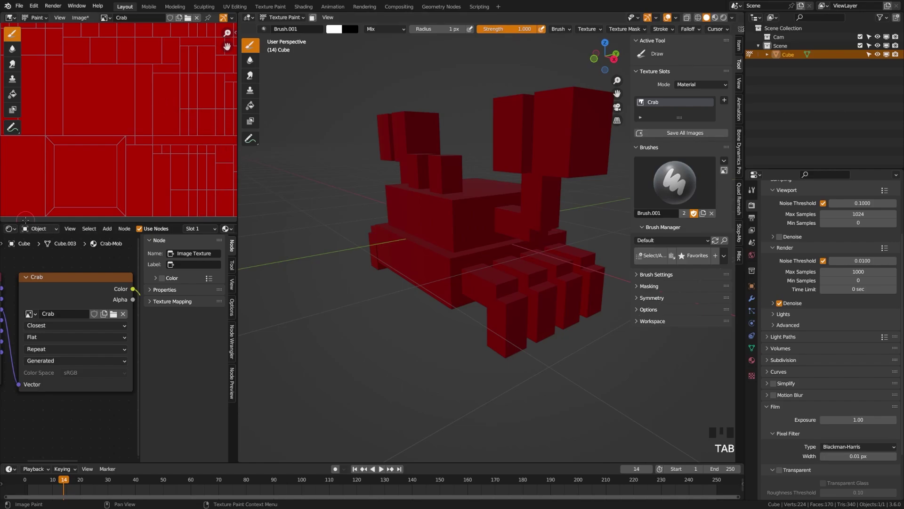
pyautogui.moveTo(4, 222); pyautogui.dragTo(6, 234)
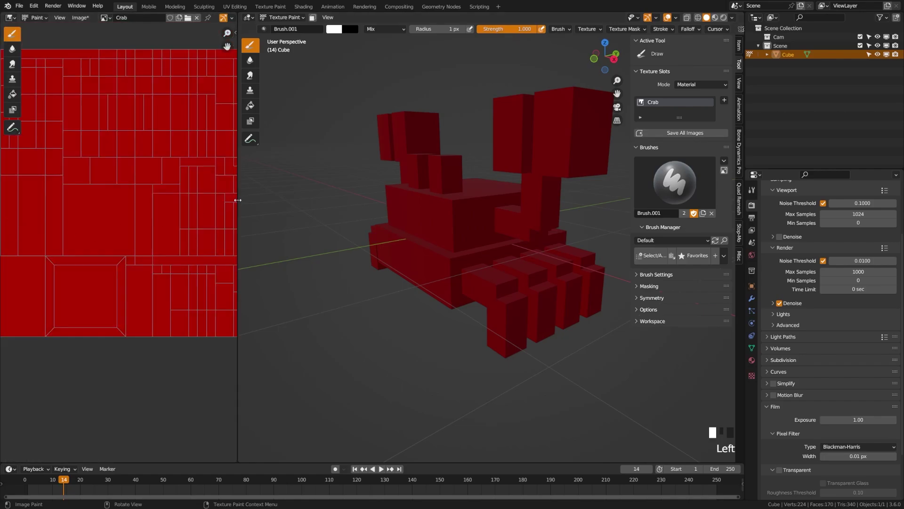
pyautogui.moveTo(237, 199); pyautogui.dragTo(313, 224)
pyautogui.keyDown('shift'); pyautogui.moveTo(160, 195); pyautogui.dragTo(177, 213, button='middle'); pyautogui.keyUp('shift')
pyautogui.scroll(2, 471, 225)
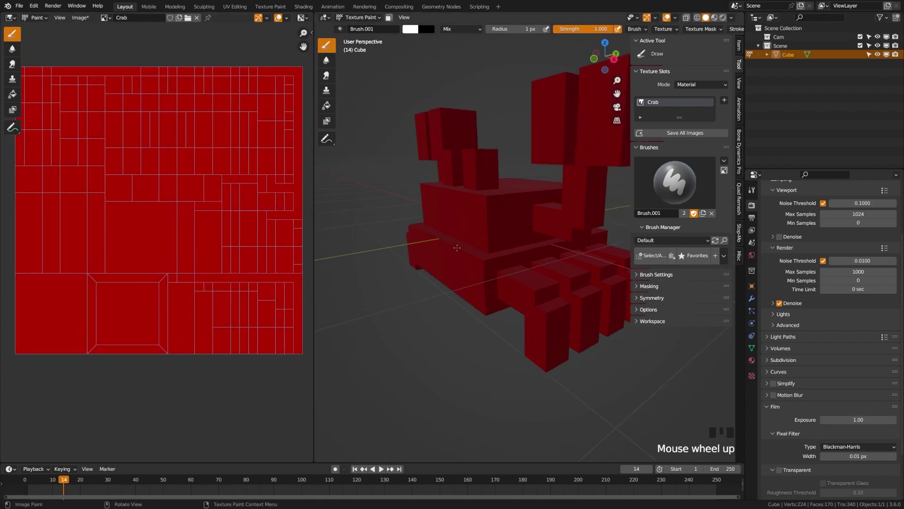
# Save the file and set the editor showing the Crab image to Image Editor in Paint mode.
pyautogui.hotkey('ctrl', 's')
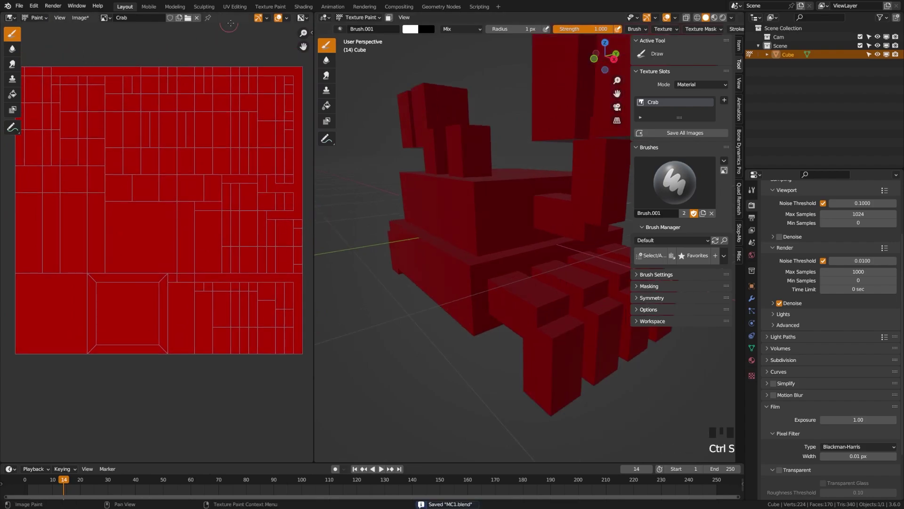
pyautogui.click(11, 18)
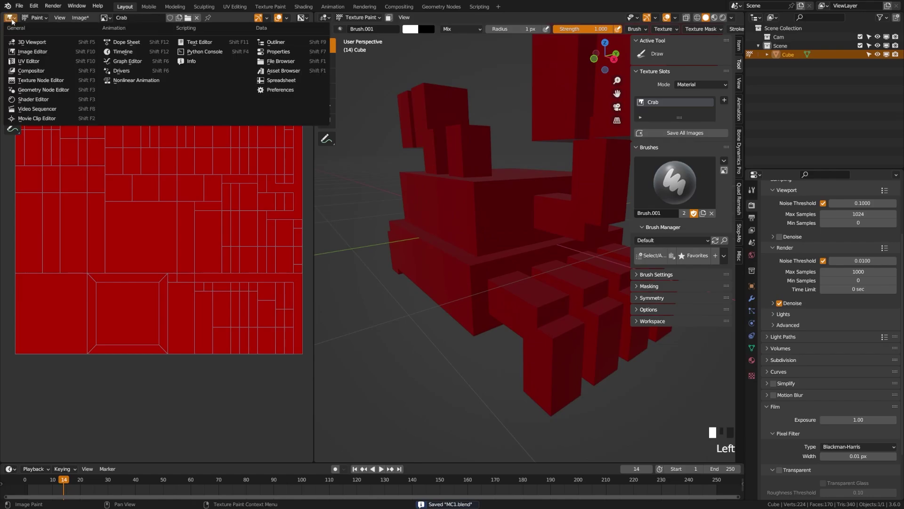
pyautogui.click(32, 52)
pyautogui.click(36, 18)
pyautogui.click(40, 37)
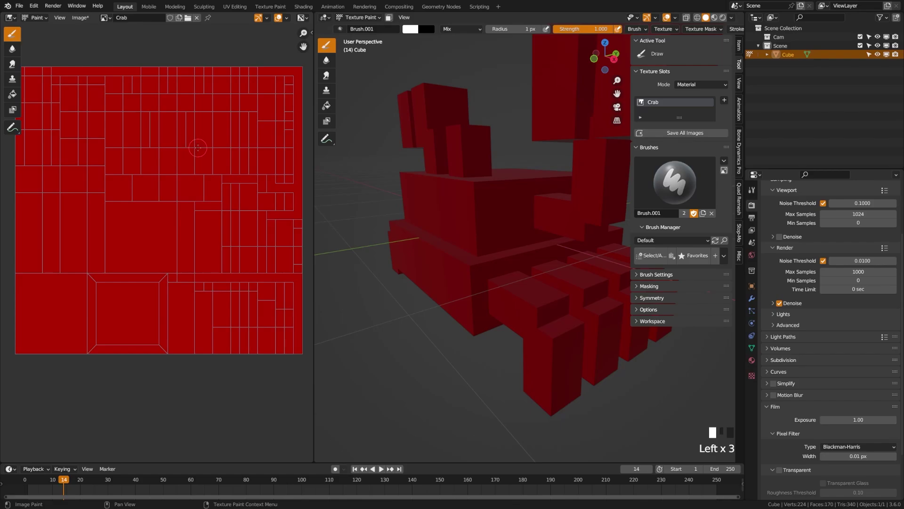
# Try larger brush sizes, set the brush radius back to 1 px, and hide the image editor's toolbar.
pyautogui.press('f')
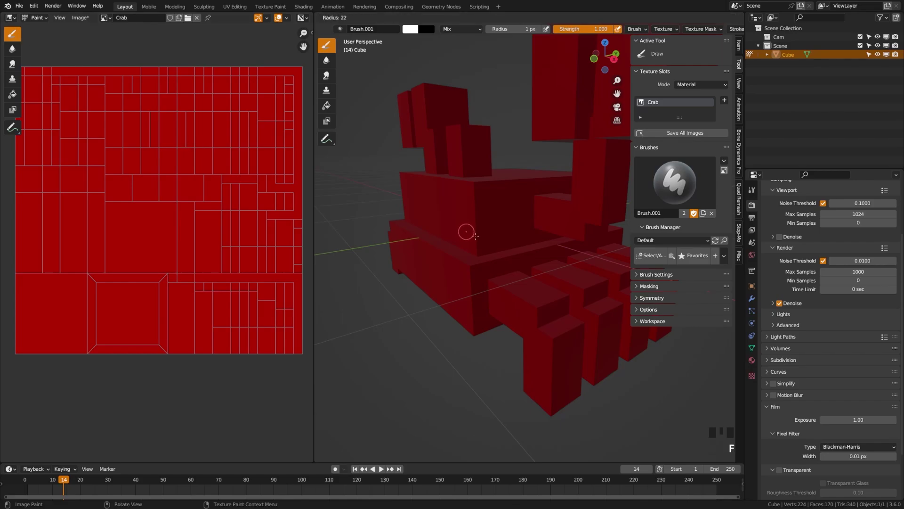
pyautogui.click(475, 237)
pyautogui.press('f')
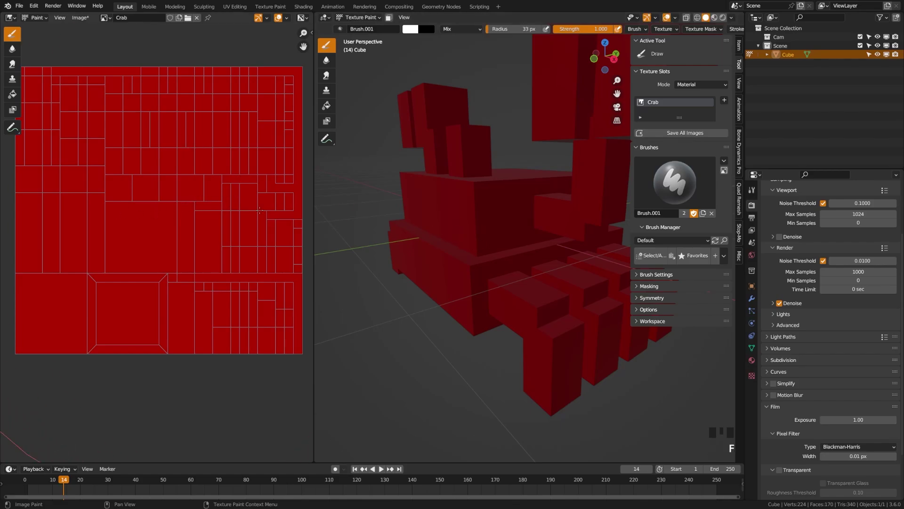
pyautogui.click(259, 210)
pyautogui.press('f')
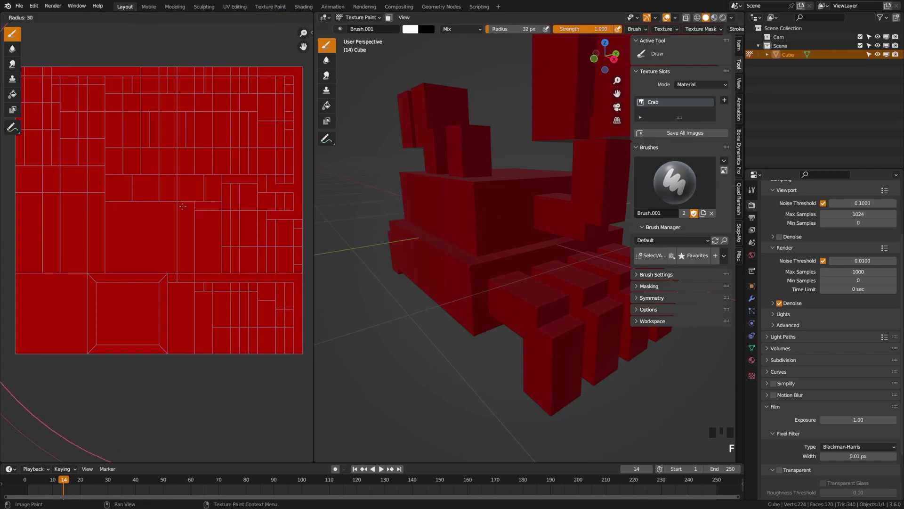
pyautogui.click(182, 207)
pyautogui.press('f')
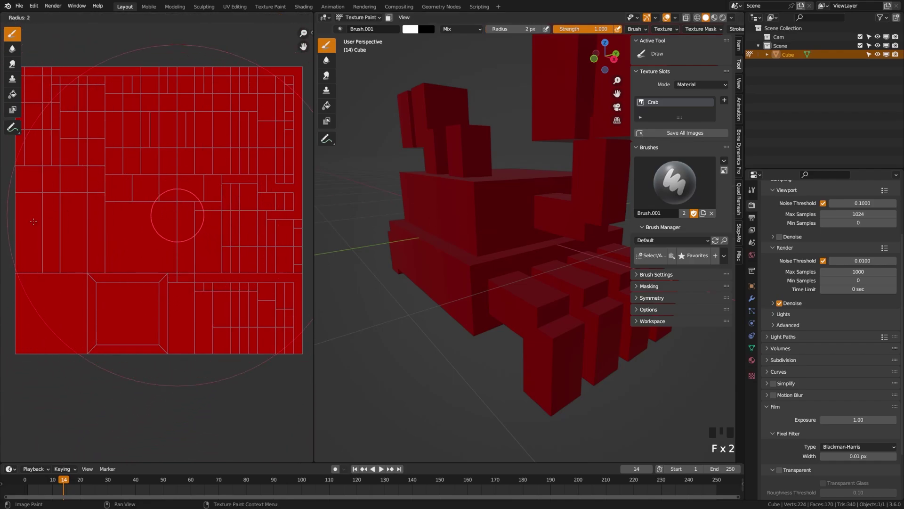
pyautogui.click(14, 233)
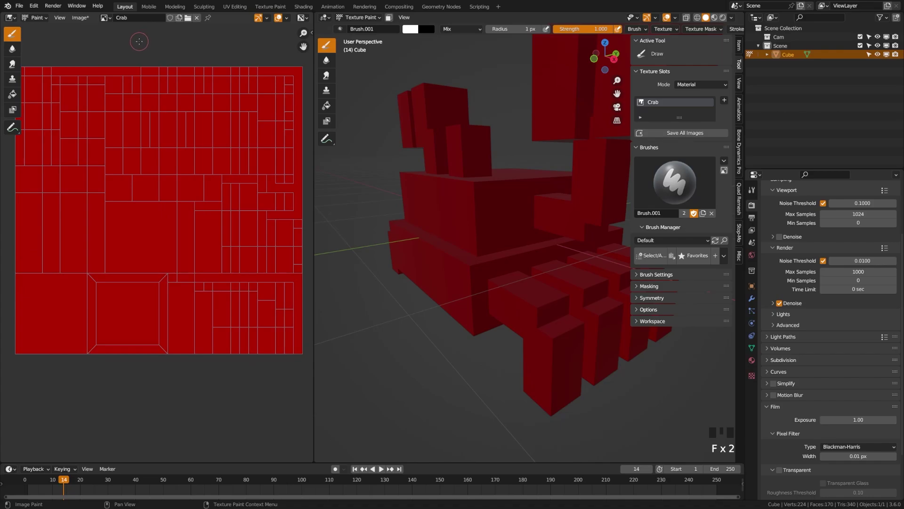
pyautogui.press('t')
pyautogui.press('t')
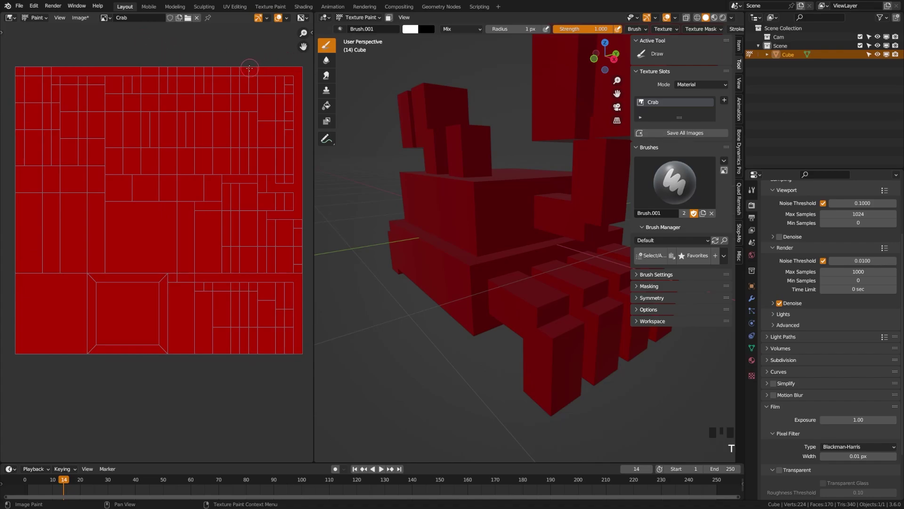
# Show the image editor's sidebar and collapse the brush's Texture Mask section.
pyautogui.press('n')
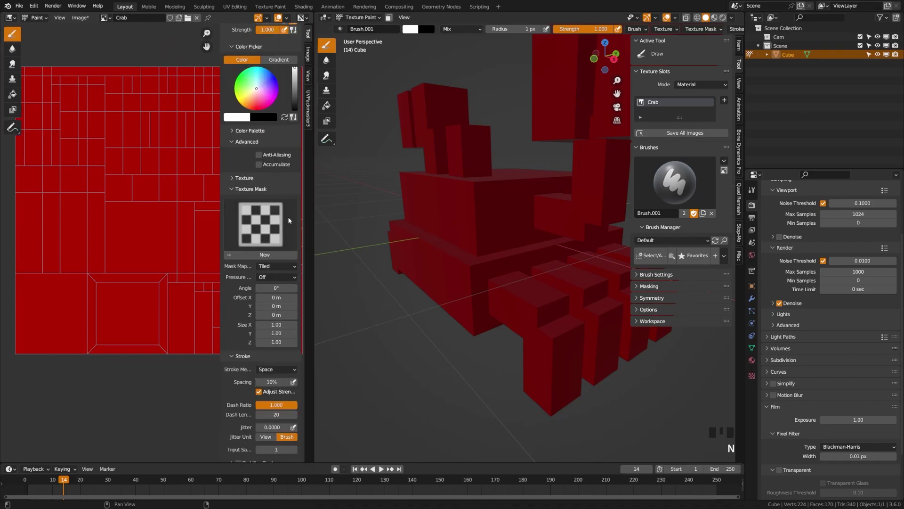
pyautogui.click(256, 189)
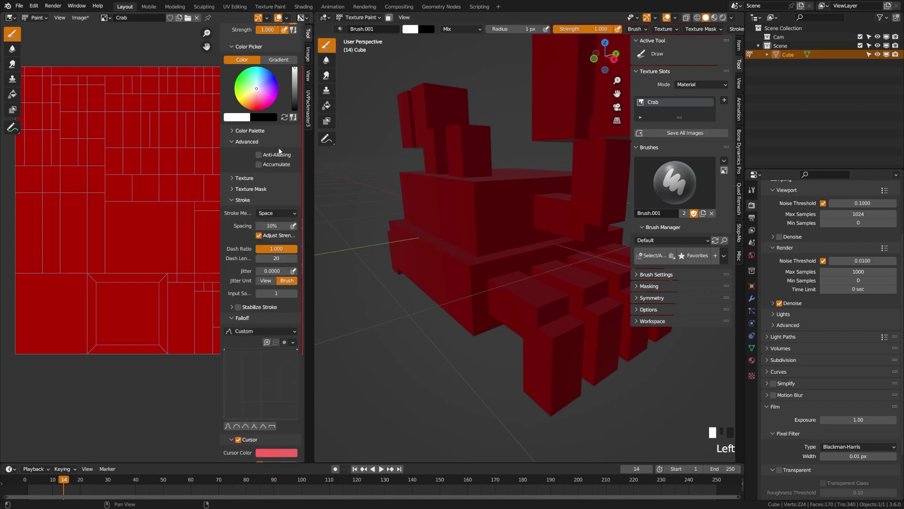
# Test-paint white on the crab's body with a single dab and with a brush stroke enlarged to 59 px.
pyautogui.click(490, 243)
pyautogui.click(508, 234)
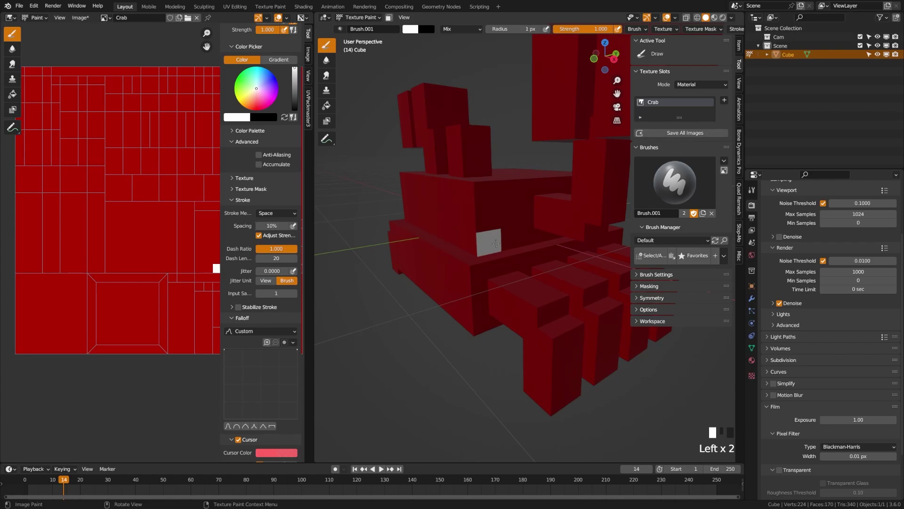
pyautogui.press('f')
pyautogui.moveTo(495, 241)
pyautogui.mouseDown()
pyautogui.moveTo(514, 226)
pyautogui.moveTo(443, 228)
pyautogui.mouseUp()
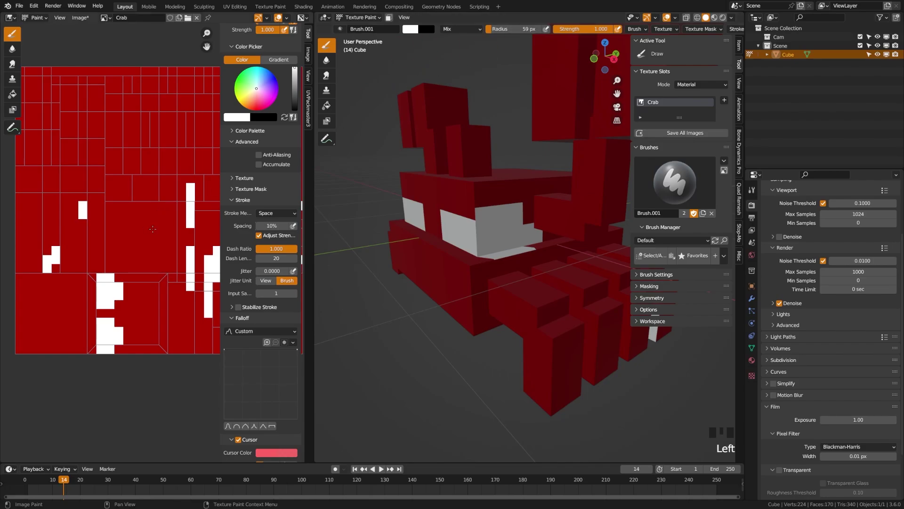
# Set the brush radius back to 1 px and test-paint a white patch on the Crab image.
pyautogui.press('f')
pyautogui.click(127, 228)
pyautogui.press('f')
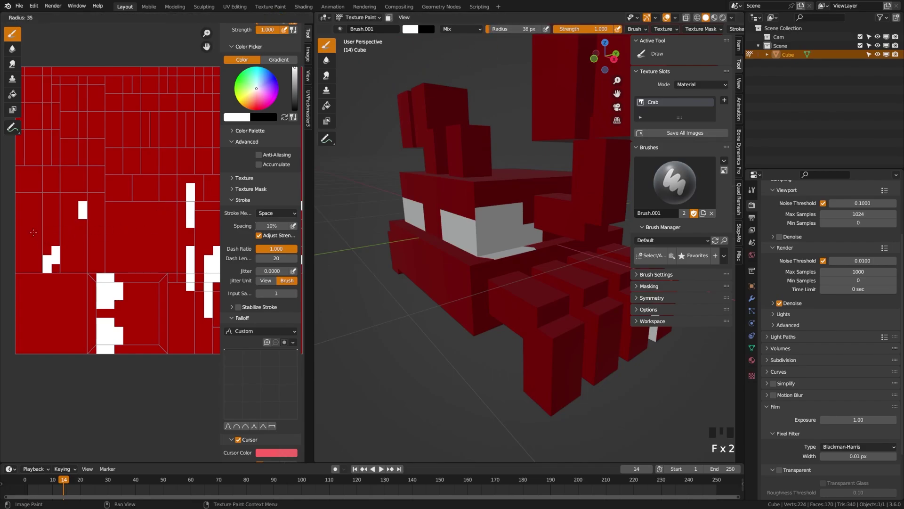
pyautogui.click(33, 232)
pyautogui.scroll(4, 117, 236)
pyautogui.scroll(-9, 156, 241)
pyautogui.press('f')
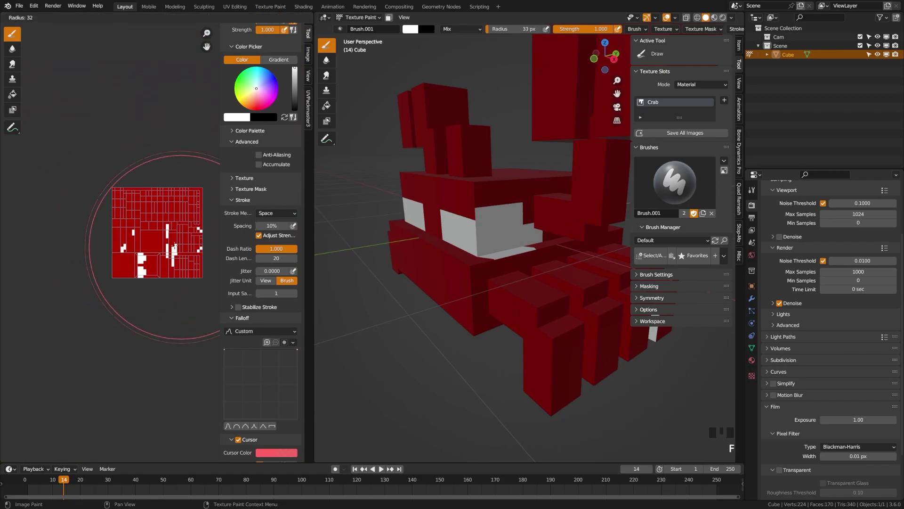
pyautogui.click(181, 247)
pyautogui.scroll(7, 131, 257)
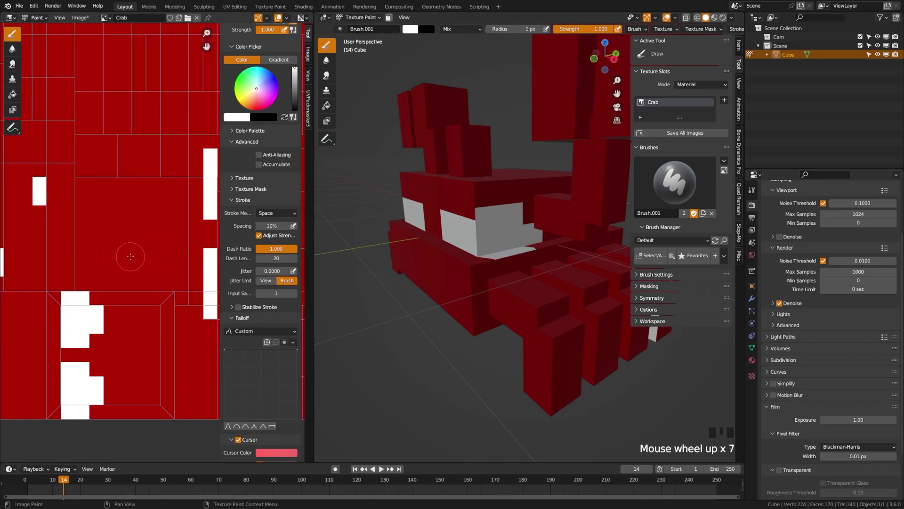
pyautogui.moveTo(90, 191); pyautogui.dragTo(90, 262)
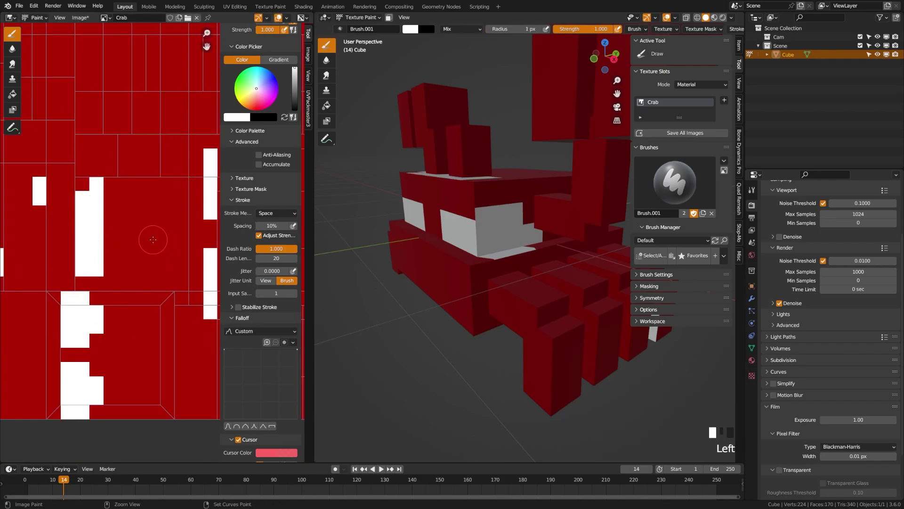
# Undo the patch and the large-brush test strokes, and save the file.
pyautogui.hotkey('ctrl', 'z')
pyautogui.hotkey('ctrl', 'z')
pyautogui.hotkey('ctrl', 'z')
pyautogui.hotkey('ctrl', 'z')
pyautogui.hotkey('ctrl', 's')
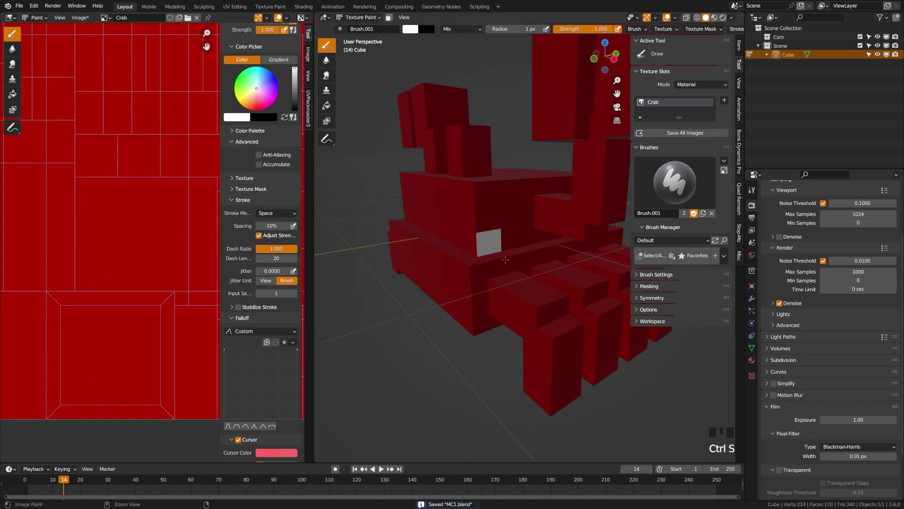
# Undo the remaining white test pixel on the crab's body and save the file again.
pyautogui.moveTo(506, 259); pyautogui.dragTo(393, 245, button='middle')
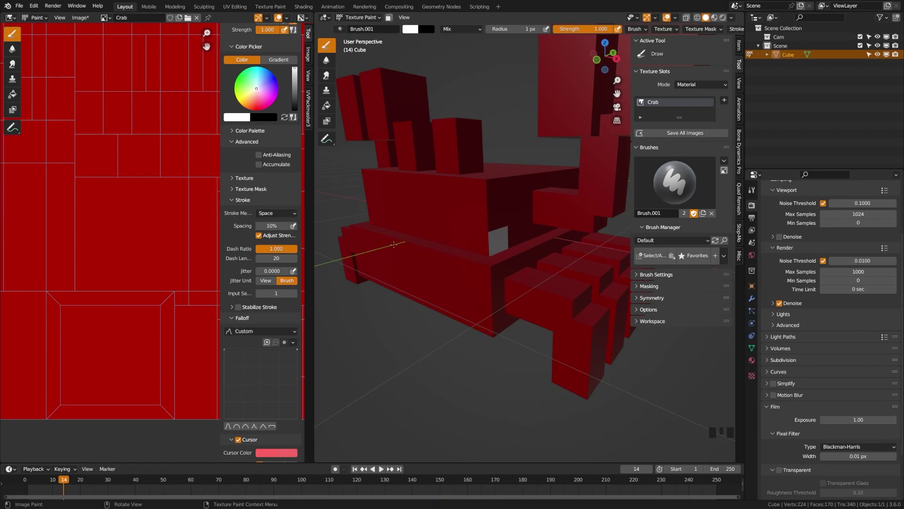
pyautogui.scroll(-5, 141, 181)
pyautogui.keyDown('shift'); pyautogui.moveTo(186, 254); pyautogui.dragTo(171, 247, button='middle'); pyautogui.keyUp('shift')
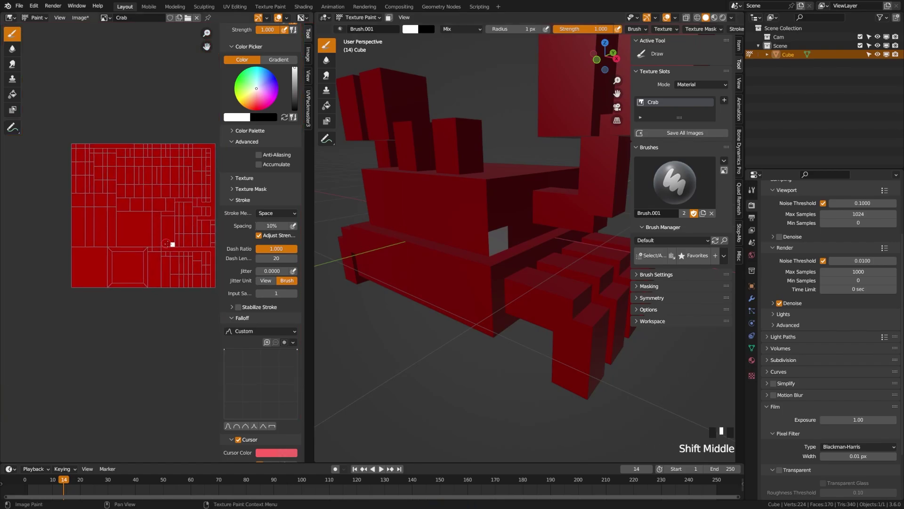
pyautogui.click(166, 243)
pyautogui.hotkey('ctrl', 'z')
pyautogui.hotkey('ctrl', 'z')
pyautogui.hotkey('ctrl', 'z')
pyautogui.hotkey('ctrl', 's')
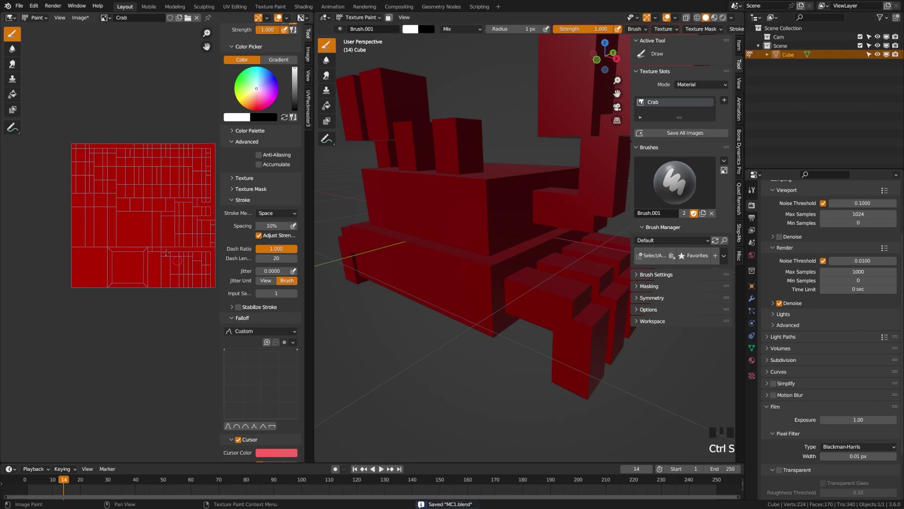
# Switch the image editor to the Shader Editor and show the crab in Material Preview shading, with its material nodes in view.
pyautogui.click(13, 19)
pyautogui.click(37, 89)
pyautogui.moveTo(494, 165); pyautogui.dragTo(575, 85, button='middle')
pyautogui.scroll(2, 508, 247)
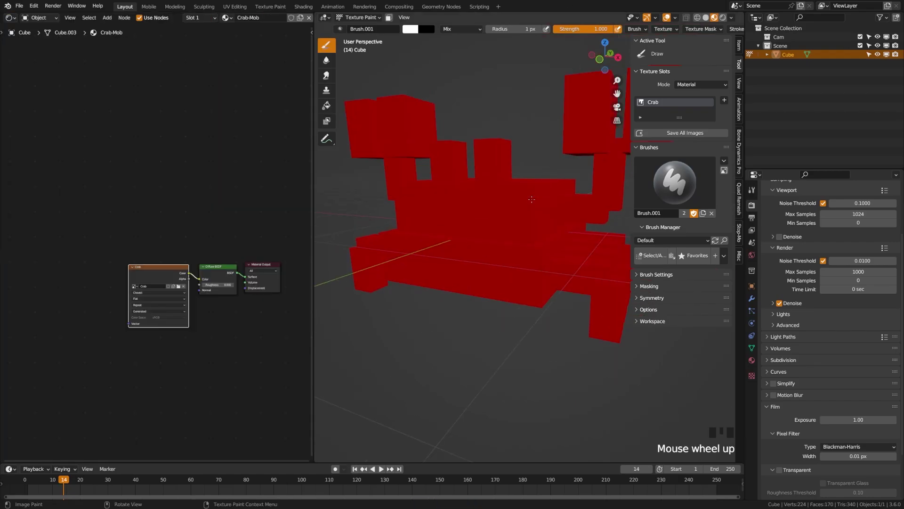
pyautogui.moveTo(471, 235); pyautogui.dragTo(507, 247, button='middle')
pyautogui.scroll(4, 165, 264)
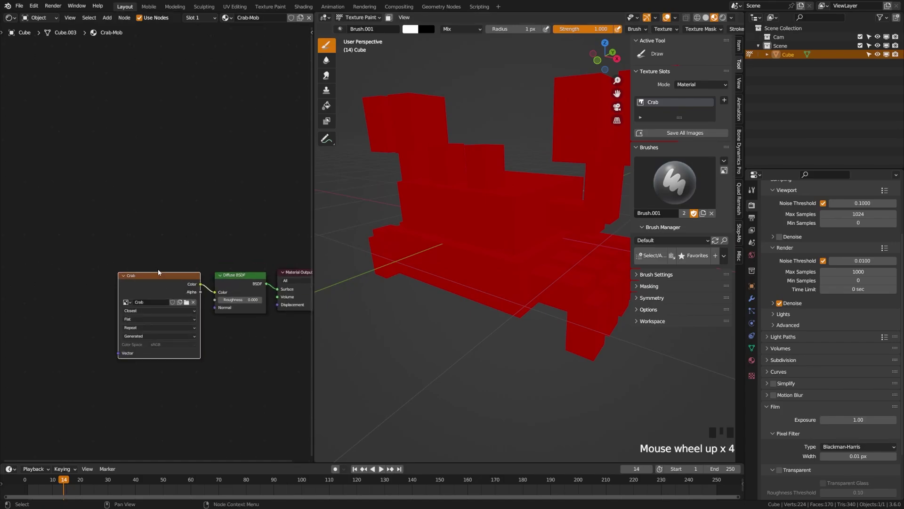
pyautogui.keyDown('shift'); pyautogui.moveTo(212, 294); pyautogui.dragTo(122, 258, button='middle'); pyautogui.keyUp('shift')
pyautogui.scroll(2, 124, 254)
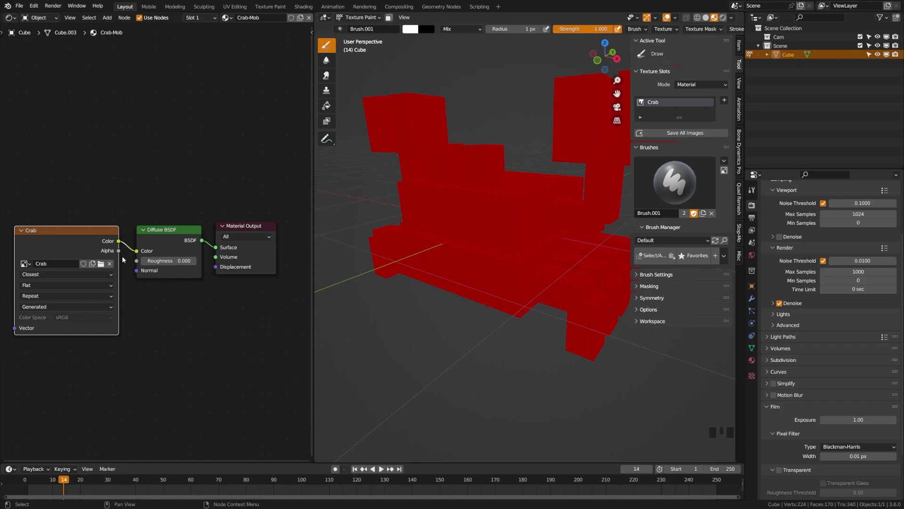
# Add a White Noise Texture above the Diffuse BSDF, move the Material Output aside, and preview the noise on the crab.
pyautogui.scroll(-2, 123, 256)
pyautogui.keyDown('shift'); pyautogui.moveTo(90, 206); pyautogui.dragTo(101, 243, button='middle'); pyautogui.keyUp('shift')
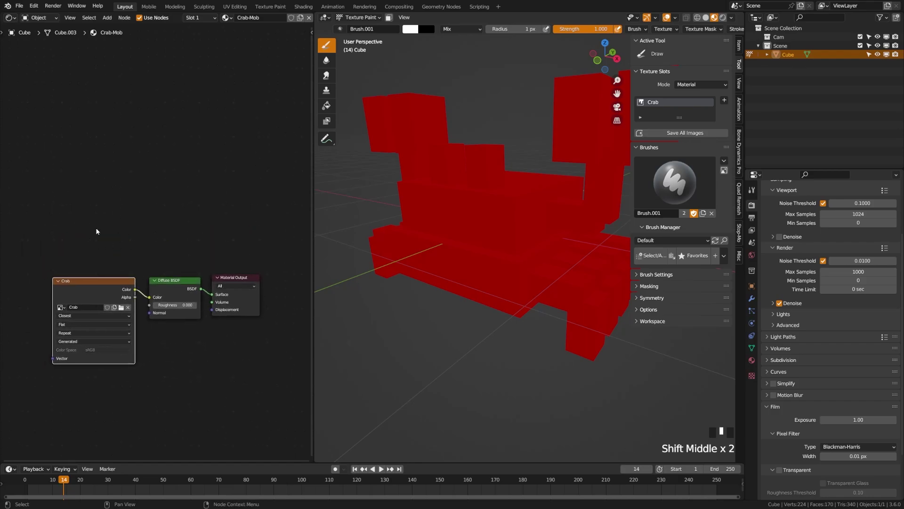
pyautogui.hotkey('shift', 'a')
pyautogui.write('white')
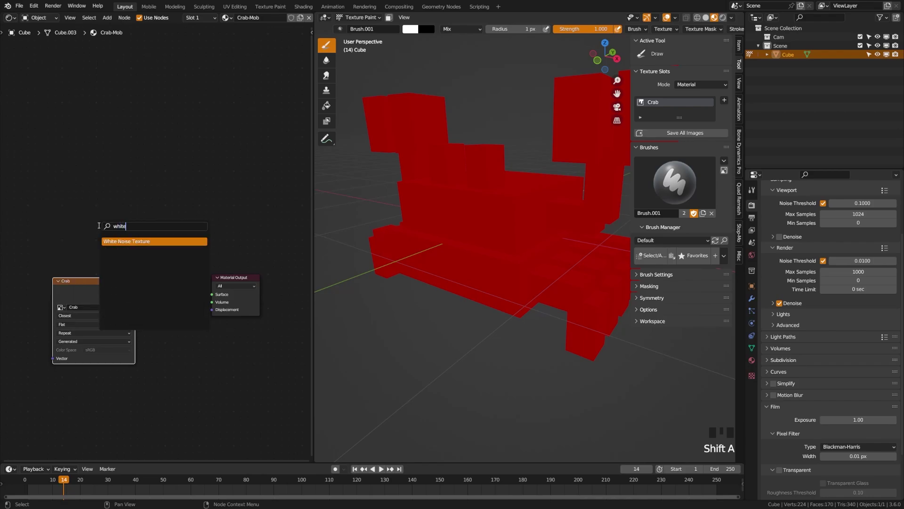
pyautogui.press('Return')
pyautogui.click(148, 230)
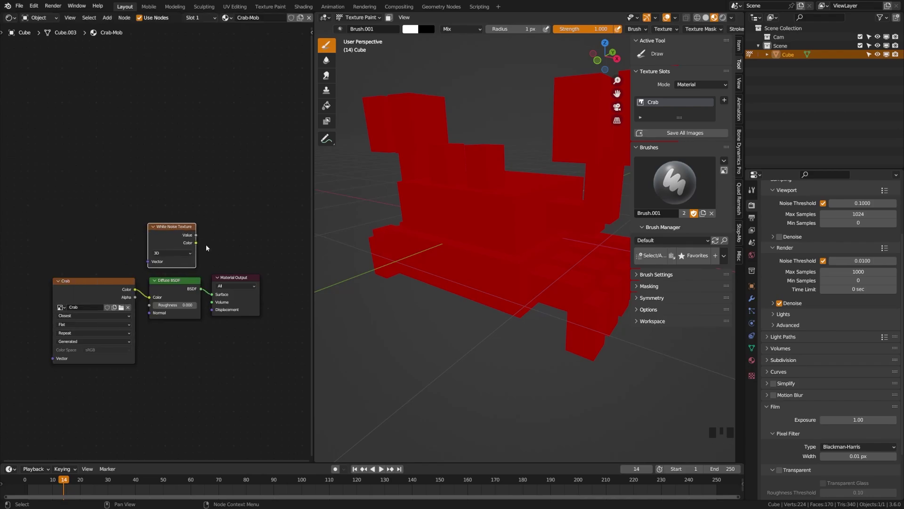
pyautogui.click(230, 280)
pyautogui.keyDown('ctrl'); pyautogui.keyDown('shift'); pyautogui.click(164, 231); pyautogui.keyUp('shift'); pyautogui.keyUp('ctrl')
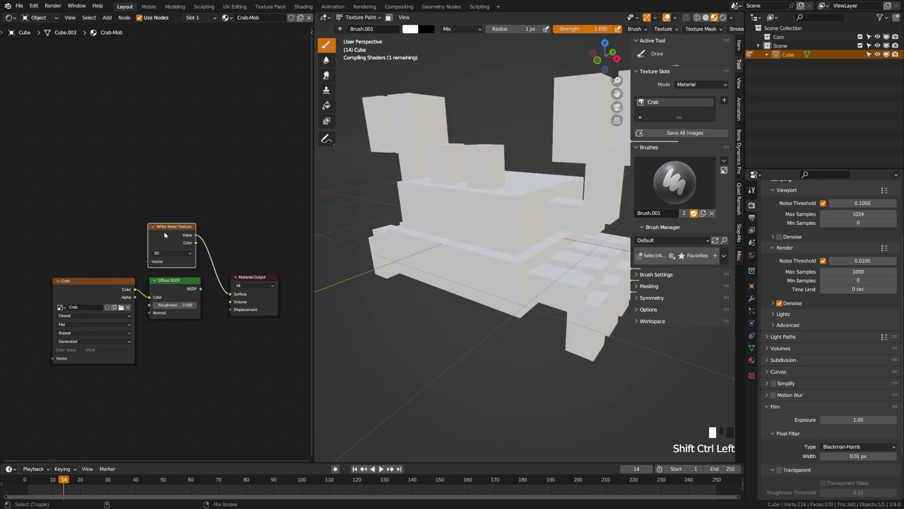
# Add a Voronoi Texture whose Color output feeds the White Noise Texture's Vector input.
pyautogui.keyDown('shift'); pyautogui.moveTo(143, 255); pyautogui.dragTo(194, 263, button='middle'); pyautogui.keyUp('shift')
pyautogui.moveTo(198, 271); pyautogui.dragTo(123, 258)
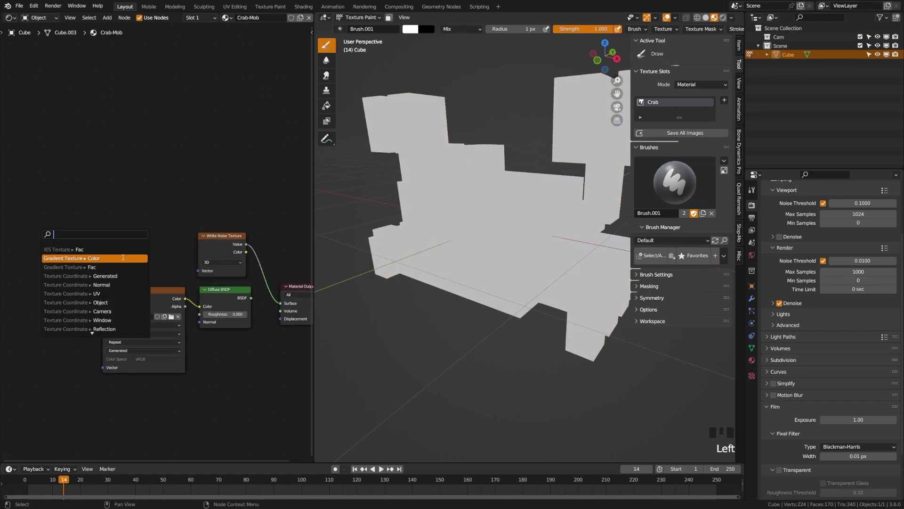
pyautogui.write('vron')
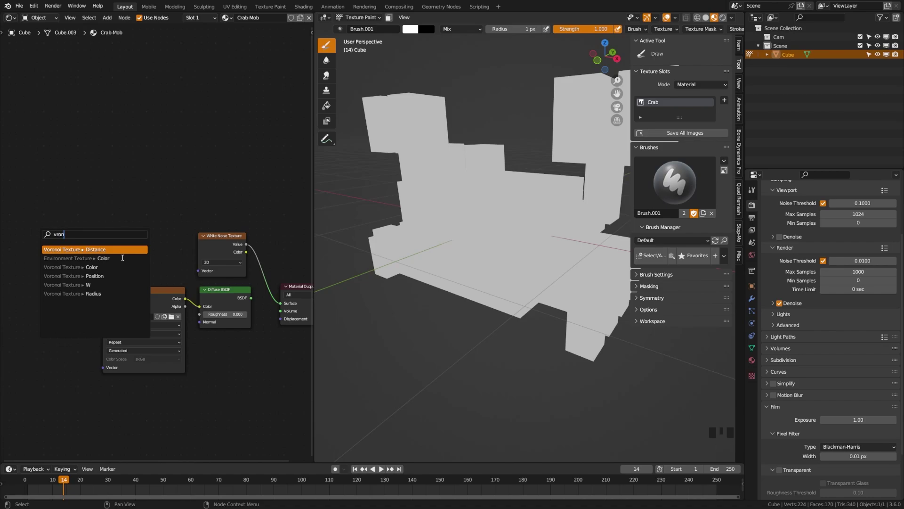
pyautogui.click(122, 267)
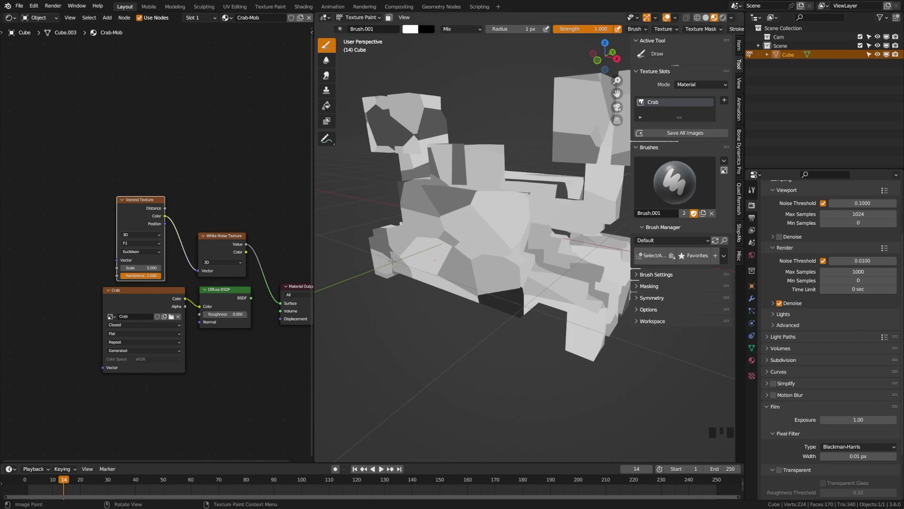
# Set the Voronoi Texture's Randomness to 0 and its Scale to 24.6.
pyautogui.scroll(5, 187, 281)
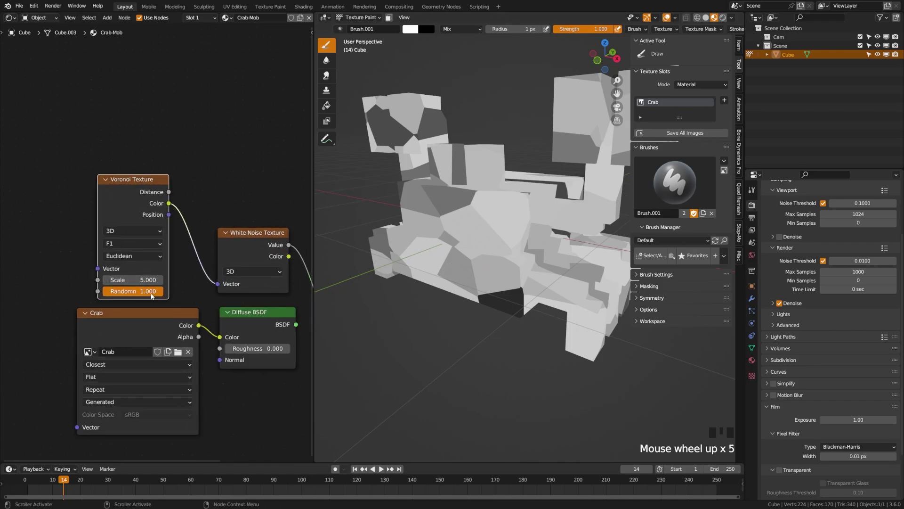
pyautogui.moveTo(152, 296); pyautogui.dragTo(123, 295)
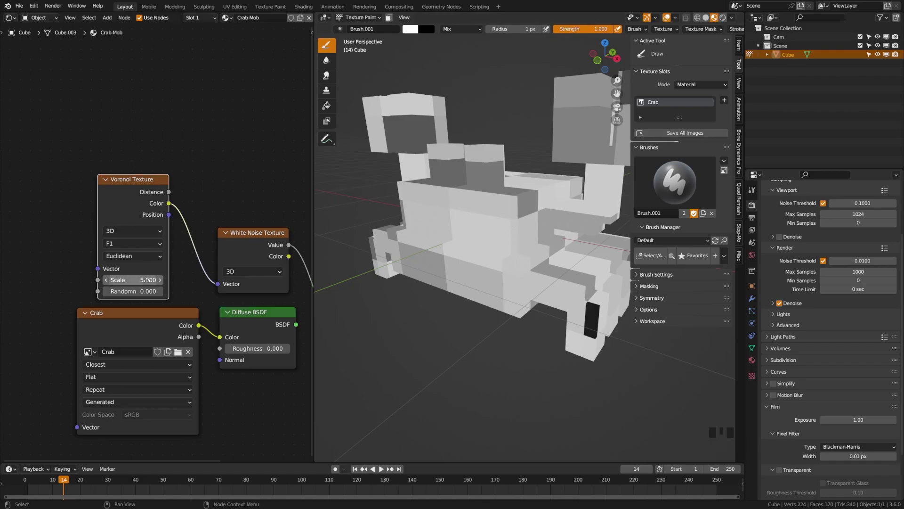
pyautogui.moveTo(147, 280); pyautogui.dragTo(187, 280)
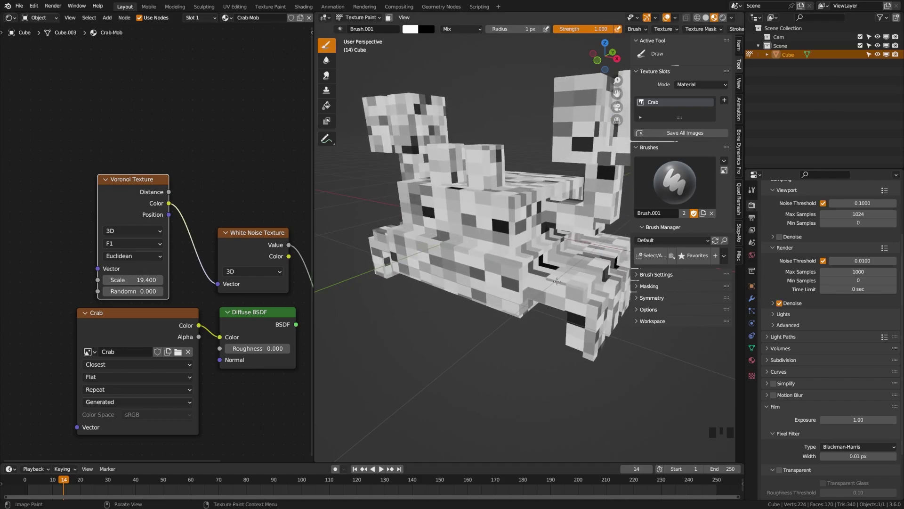
pyautogui.moveTo(140, 279); pyautogui.dragTo(140, 280)
# Move the Material Output and Diffuse BSDF away from the textures, and reconnect the Diffuse BSDF to the output's Surface.
pyautogui.moveTo(140, 280); pyautogui.dragTo(156, 209, button='middle')
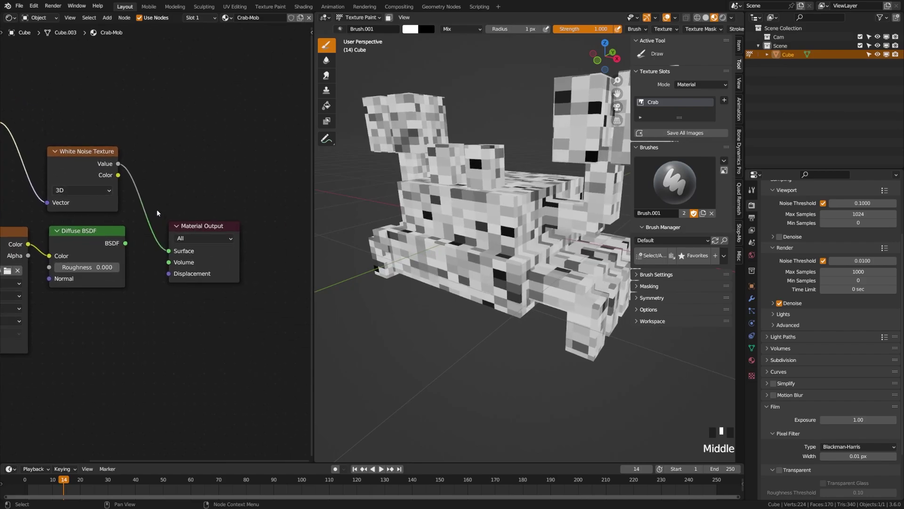
pyautogui.click(186, 232)
pyautogui.press('g')
pyautogui.click(264, 237)
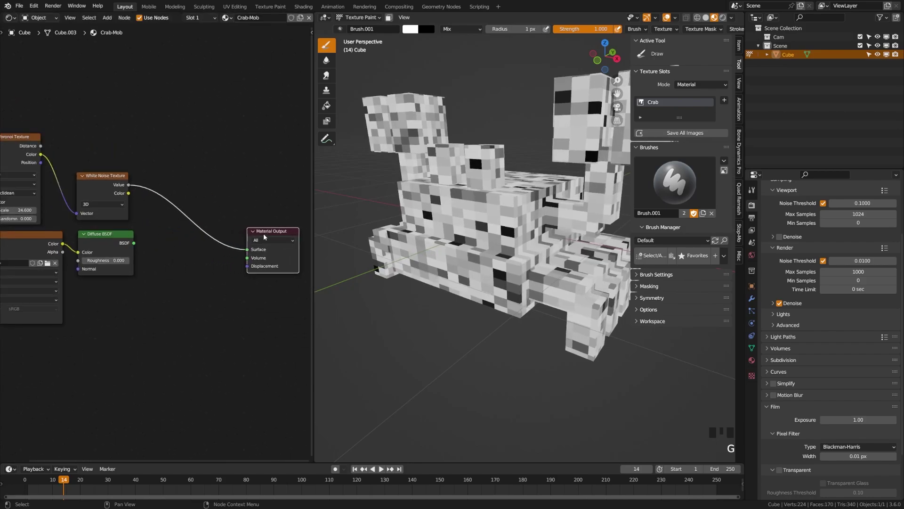
pyautogui.click(133, 244)
pyautogui.moveTo(134, 243); pyautogui.dragTo(204, 239)
pyautogui.moveTo(99, 219); pyautogui.dragTo(199, 224, button='middle')
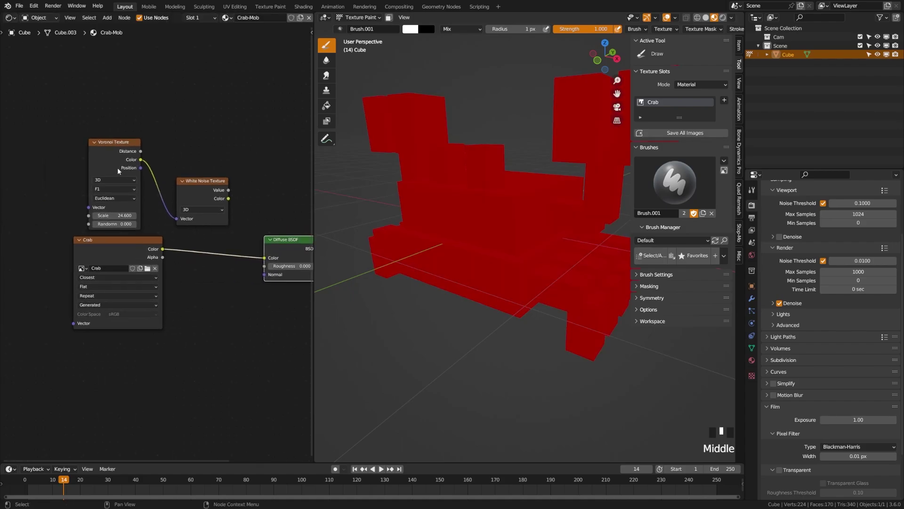
# Move the Voronoi and White Noise Texture nodes away from the Diffuse BSDF to make room for another node.
pyautogui.click(112, 148)
pyautogui.press('g')
pyautogui.click(51, 149)
pyautogui.click(203, 185)
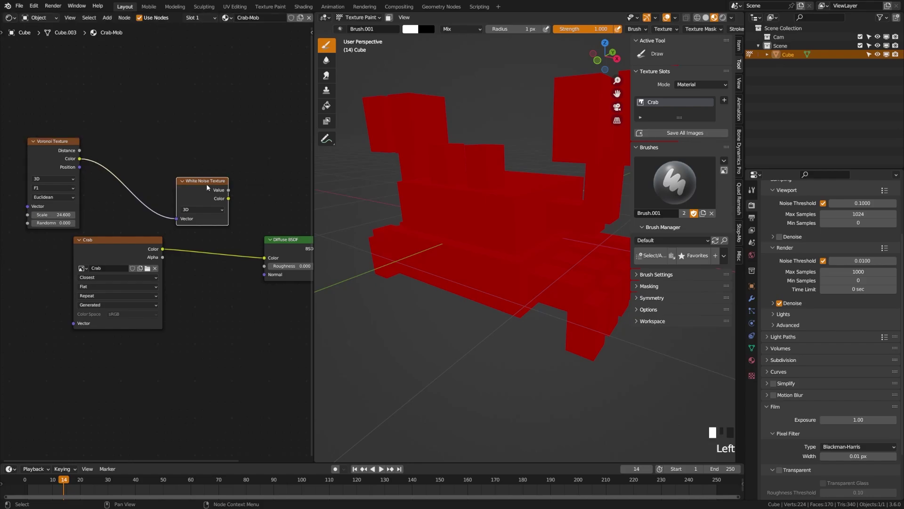
pyautogui.press('g')
pyautogui.click(135, 185)
# Add a color Mix node with Color blending, fed by the White Noise Texture's Color output.
pyautogui.moveTo(159, 198); pyautogui.dragTo(234, 198)
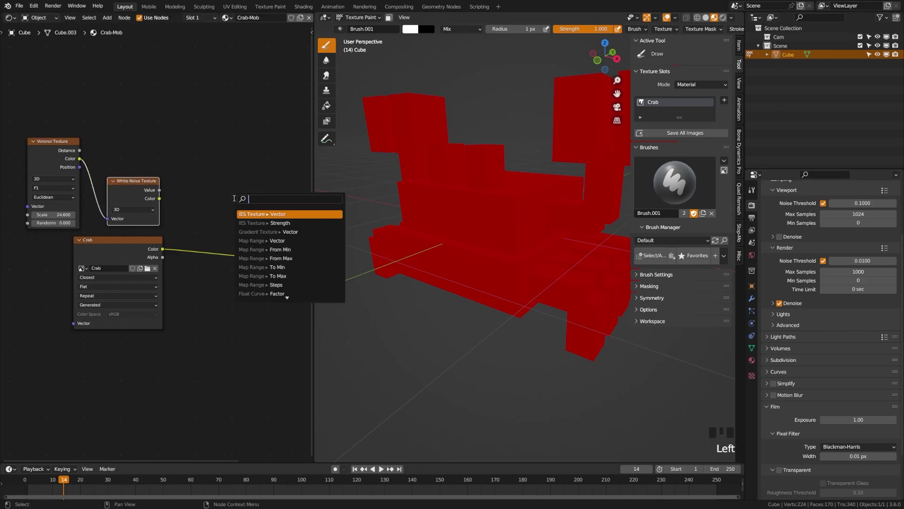
pyautogui.write('mix')
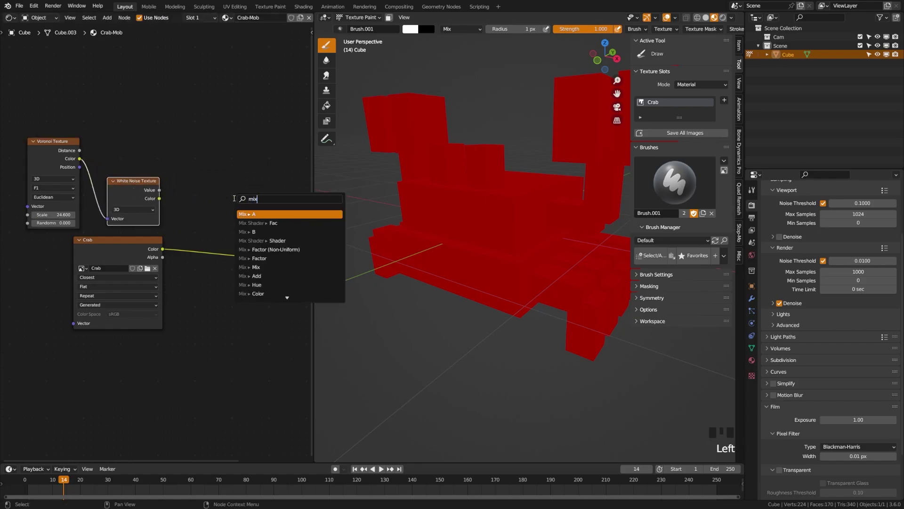
pyautogui.click(258, 294)
pyautogui.click(229, 243)
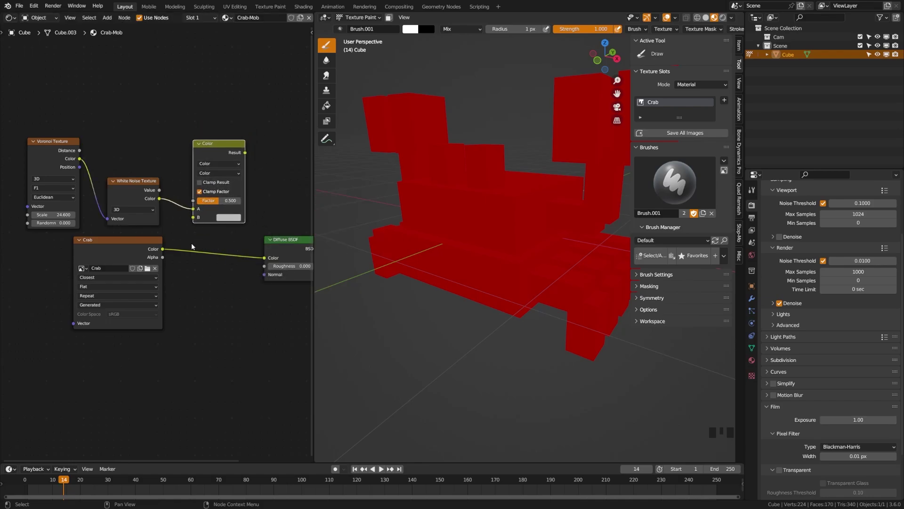
# Connect the Crab image to A and White Noise to B, set Factor to 1, and link the result to the Diffuse BSDF's Color.
pyautogui.moveTo(163, 252); pyautogui.dragTo(242, 200)
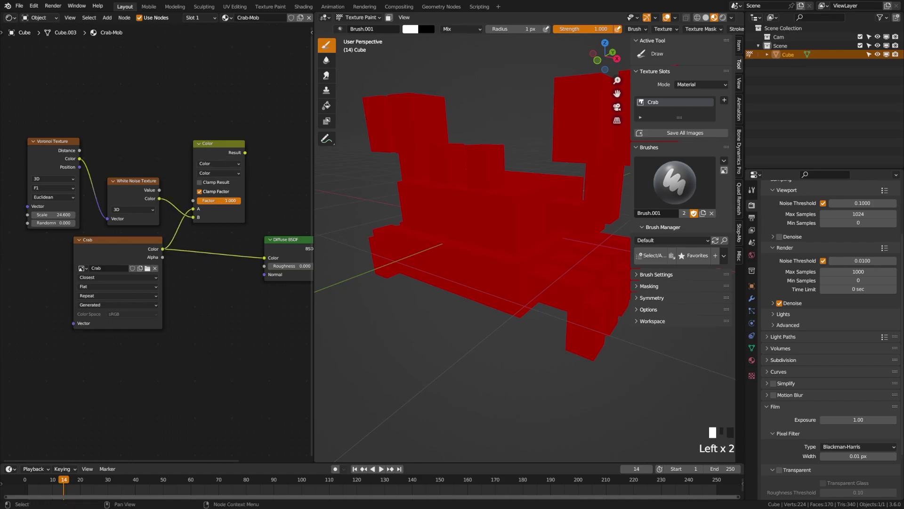
pyautogui.moveTo(245, 153); pyautogui.dragTo(259, 196)
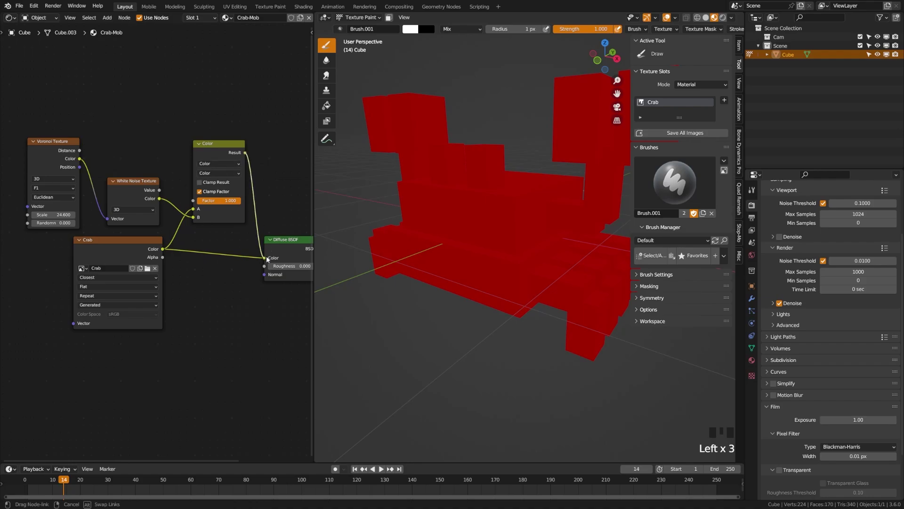
pyautogui.moveTo(266, 256); pyautogui.dragTo(265, 258)
pyautogui.moveTo(231, 173); pyautogui.dragTo(233, 239)
pyautogui.scroll(3, 234, 239)
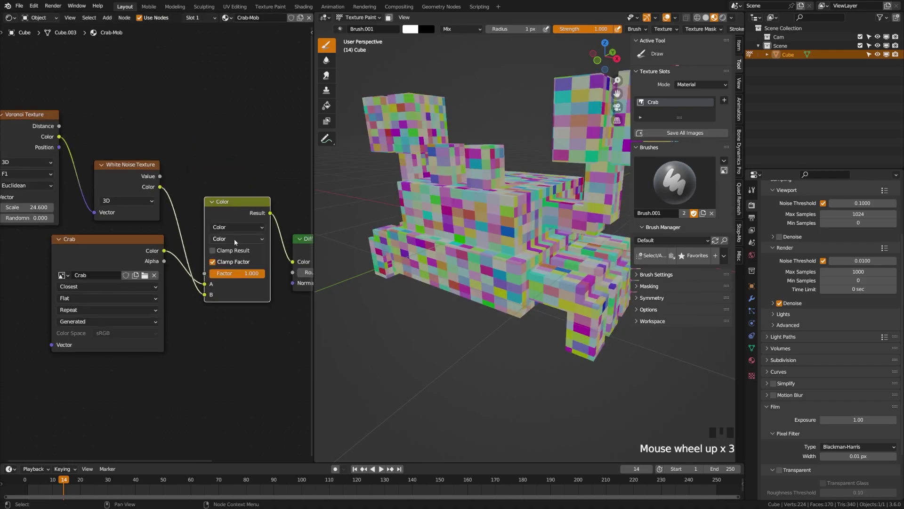
# Switch the color Mix node's blending mode to Multiply and set its Factor to 0.35.
pyautogui.click(234, 239)
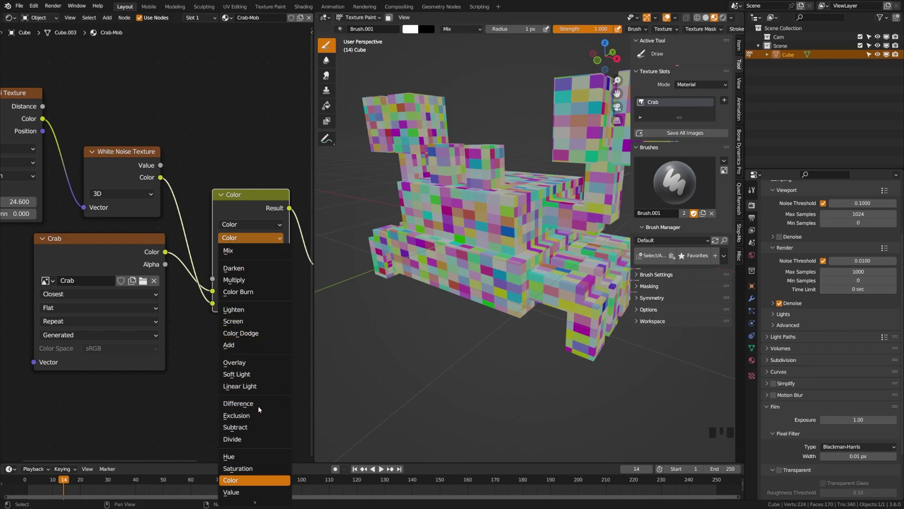
pyautogui.click(236, 280)
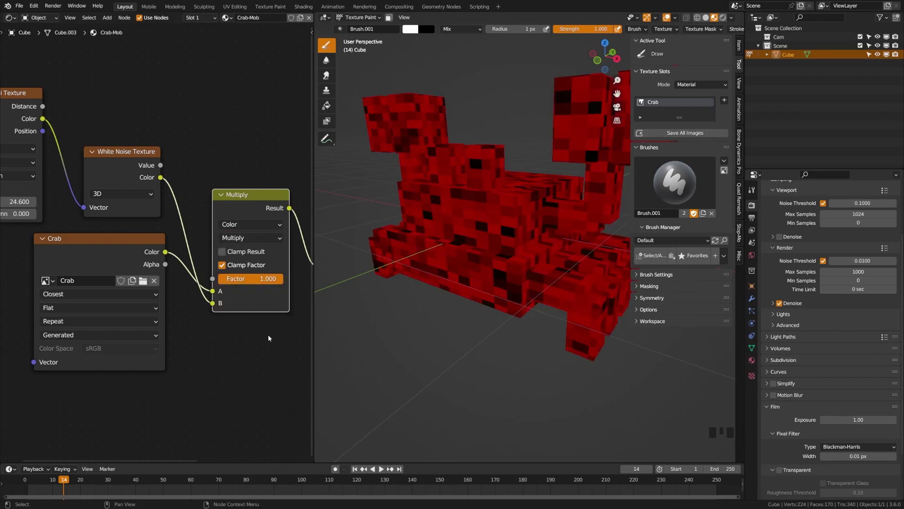
pyautogui.moveTo(269, 338); pyautogui.dragTo(181, 349, button='middle')
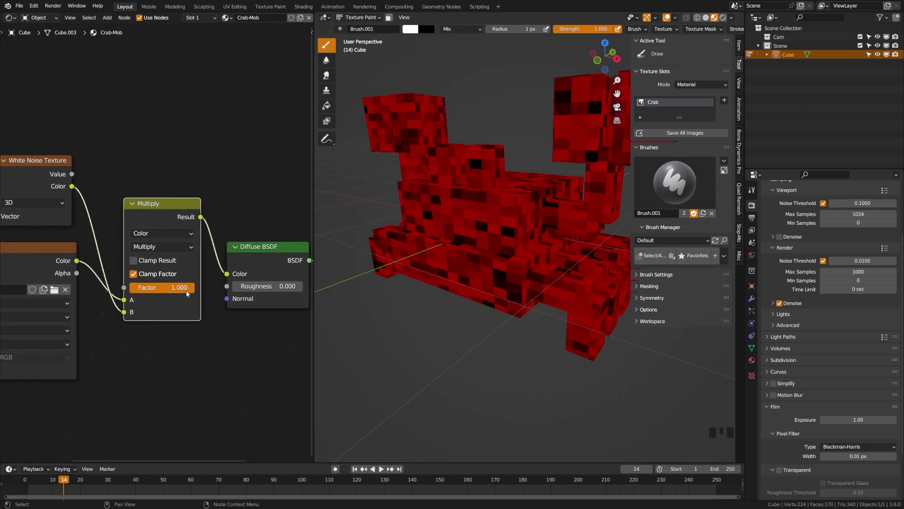
pyautogui.moveTo(186, 290); pyautogui.dragTo(143, 290)
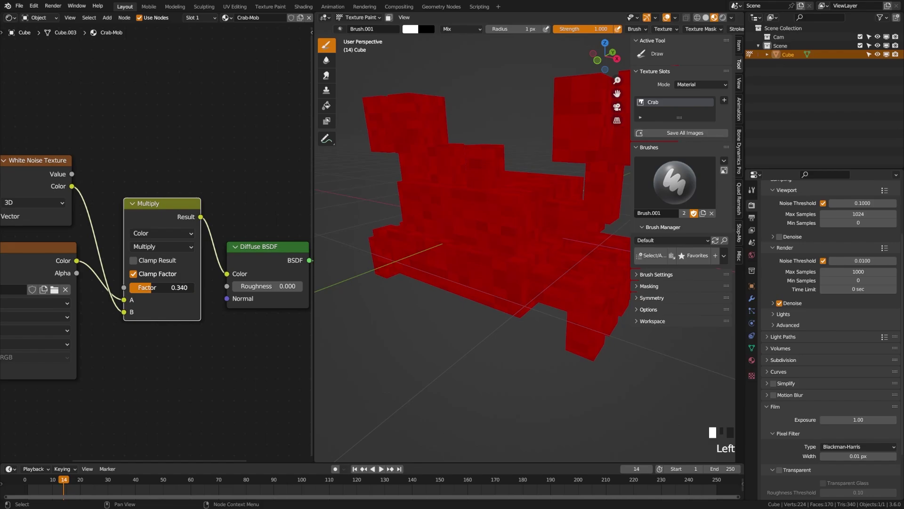
pyautogui.doubleClick(153, 290)
pyautogui.write('.3')
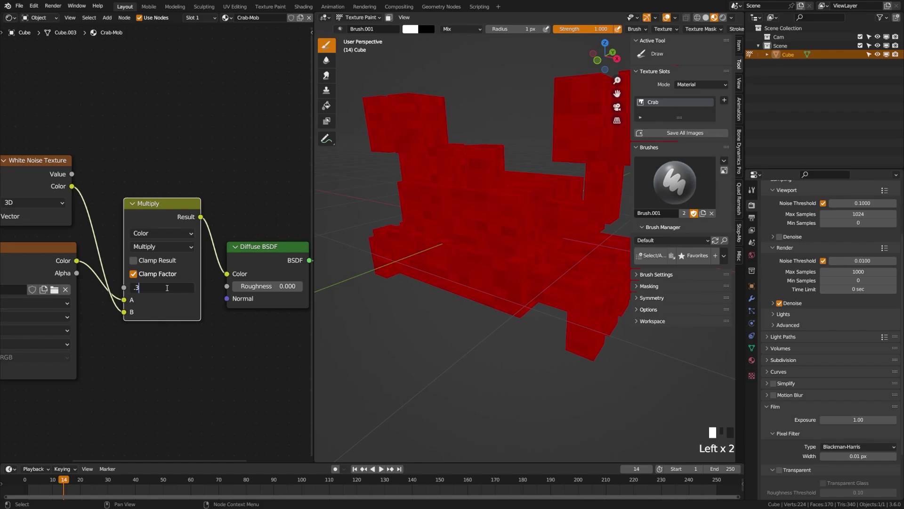
pyautogui.write('5')
pyautogui.press('Return')
pyautogui.scroll(-3, 506, 242)
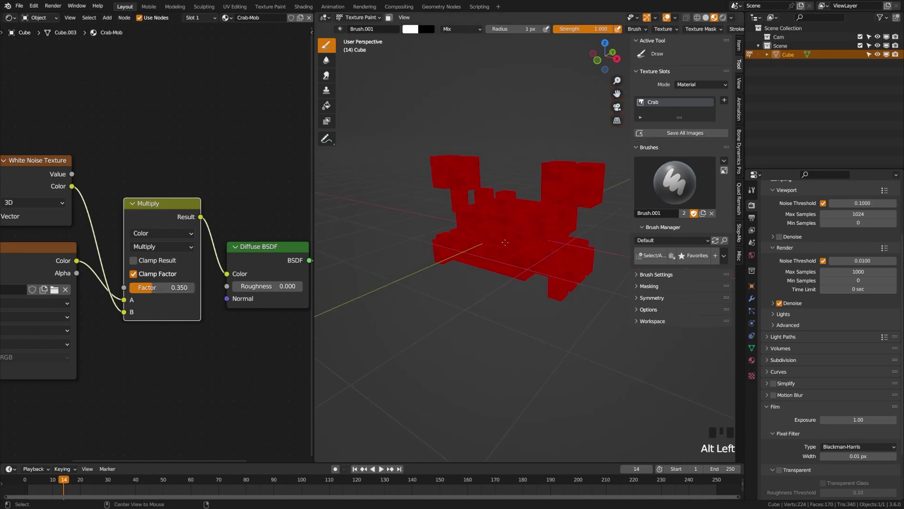
pyautogui.moveTo(506, 242); pyautogui.dragTo(457, 250, button='middle')
pyautogui.scroll(5, 518, 248)
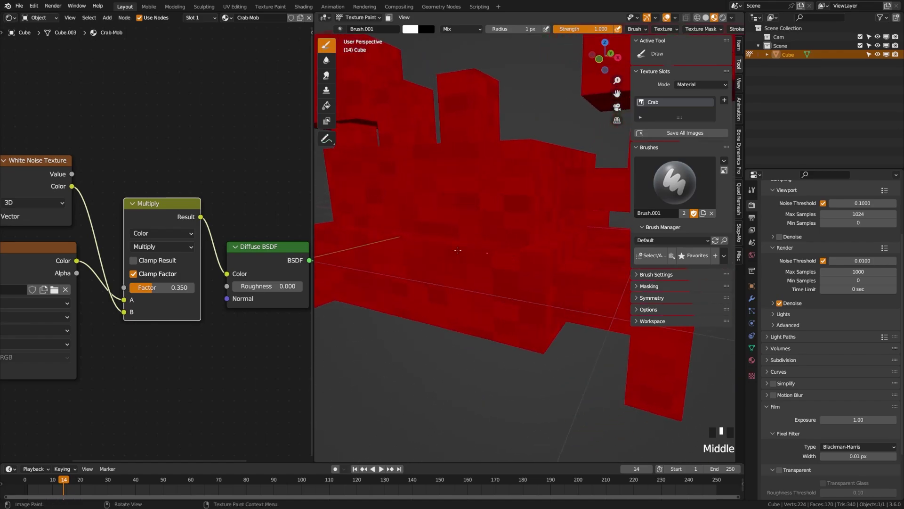
# Move the Crab image node away from the Multiply node so it sits below the Voronoi Texture.
pyautogui.moveTo(137, 260); pyautogui.dragTo(301, 261, button='middle')
pyautogui.scroll(-2, 165, 254)
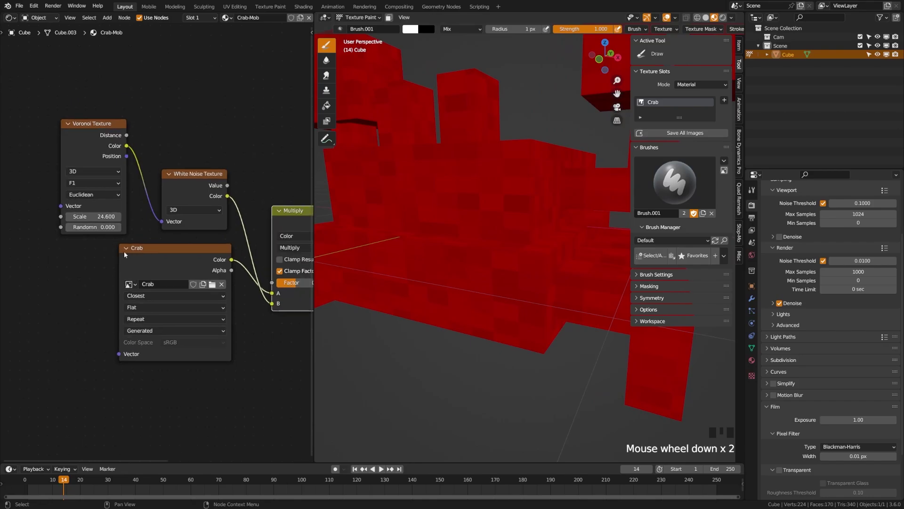
pyautogui.moveTo(124, 254); pyautogui.dragTo(73, 262)
# Add a Texture Coordinate node and place it ahead of the Voronoi Texture and Crab image nodes.
pyautogui.moveTo(51, 374); pyautogui.dragTo(146, 355, button='middle')
pyautogui.scroll(-3, 93, 258)
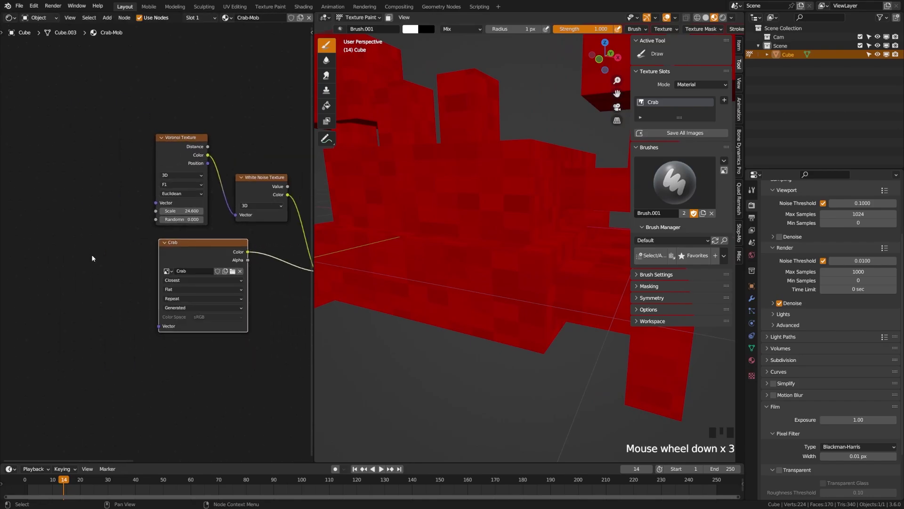
pyautogui.hotkey('shift', 'a')
pyautogui.write('tex')
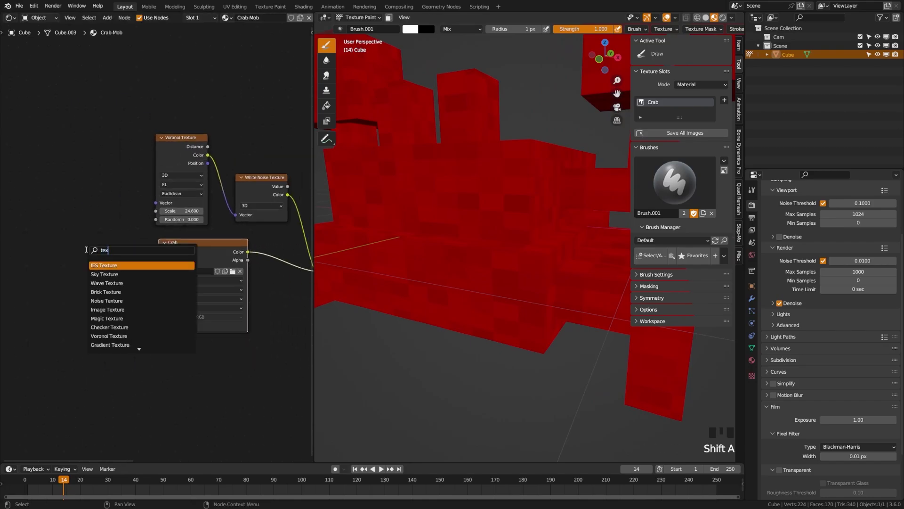
pyautogui.press('BackSpace')
pyautogui.press('BackSpace')
pyautogui.write('coo')
pyautogui.press('Return')
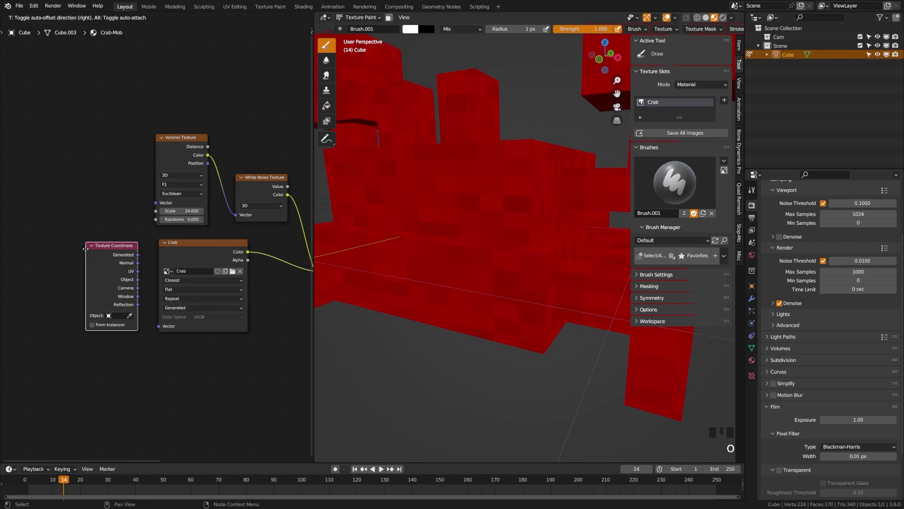
pyautogui.click(26, 247)
# Connect the Texture Coordinate's UV output to the Crab image's Vector and its Generated output to the Voronoi Texture's Vector.
pyautogui.moveTo(80, 269); pyautogui.dragTo(160, 326)
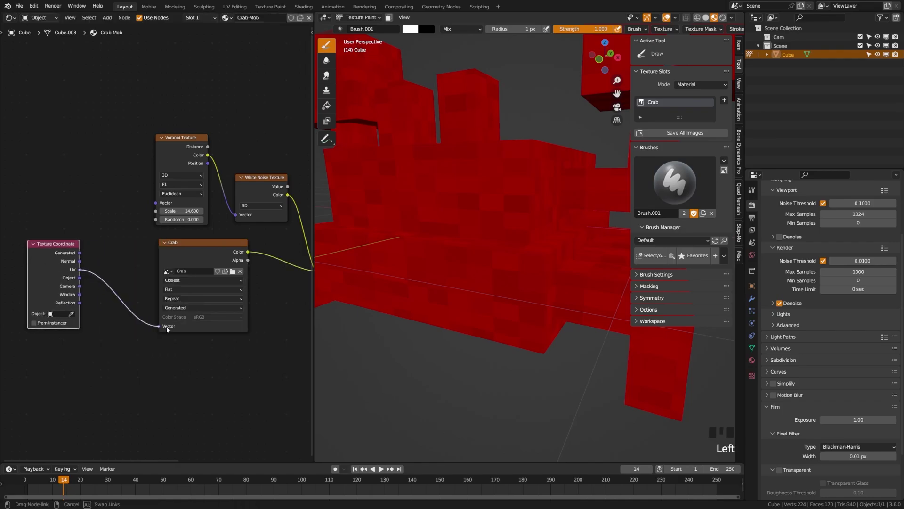
pyautogui.moveTo(80, 253); pyautogui.dragTo(156, 202)
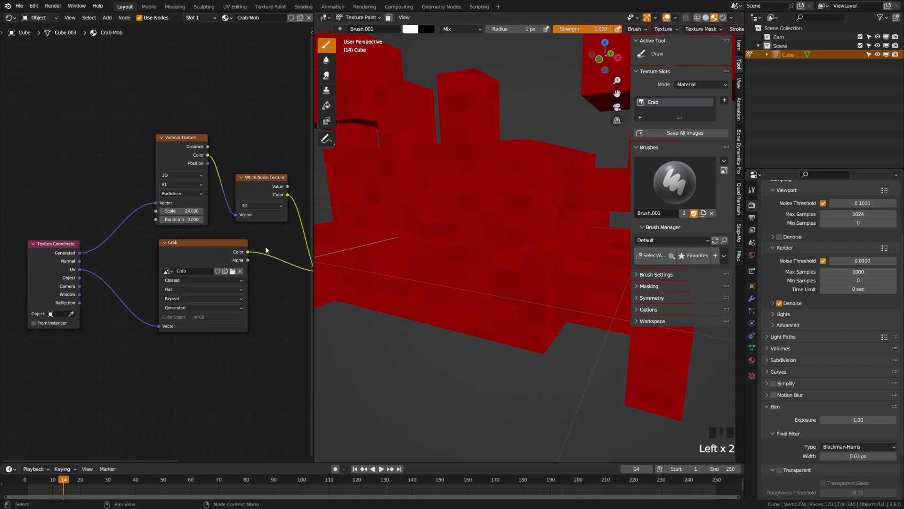
pyautogui.scroll(-2, 477, 240)
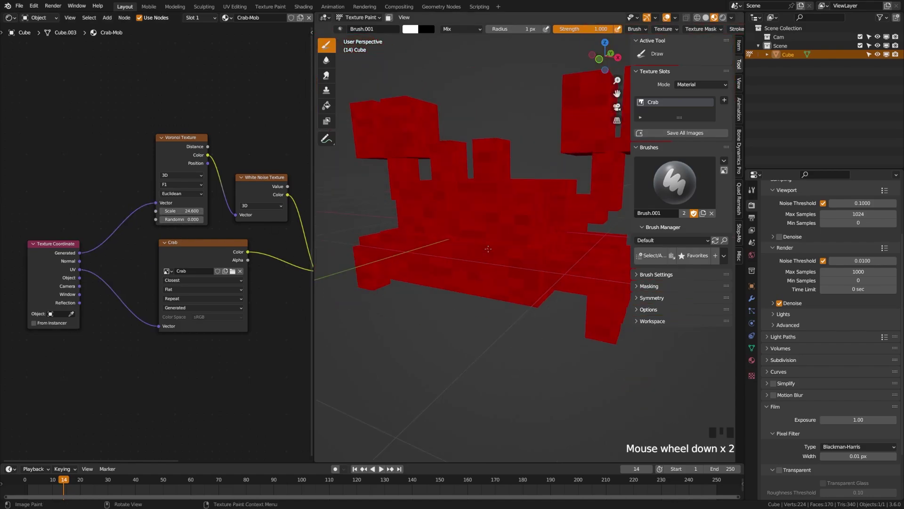
pyautogui.moveTo(477, 239); pyautogui.dragTo(524, 264, button='middle')
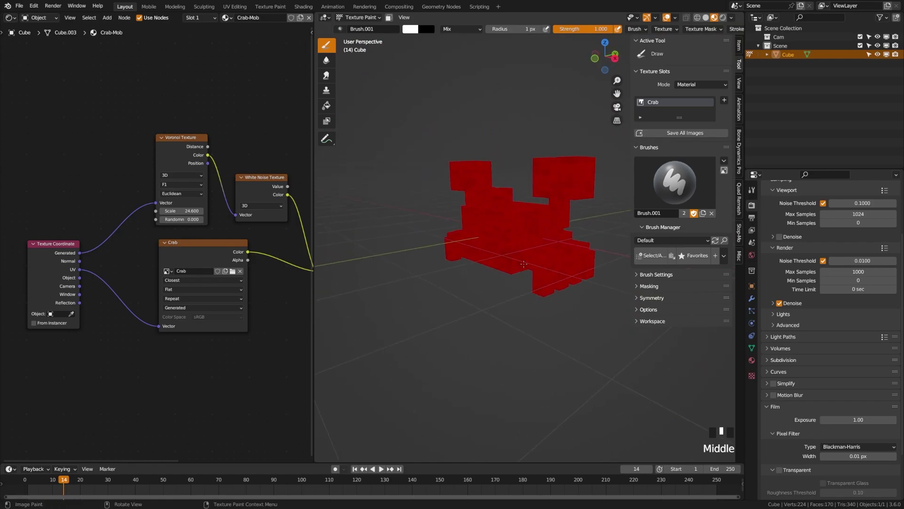